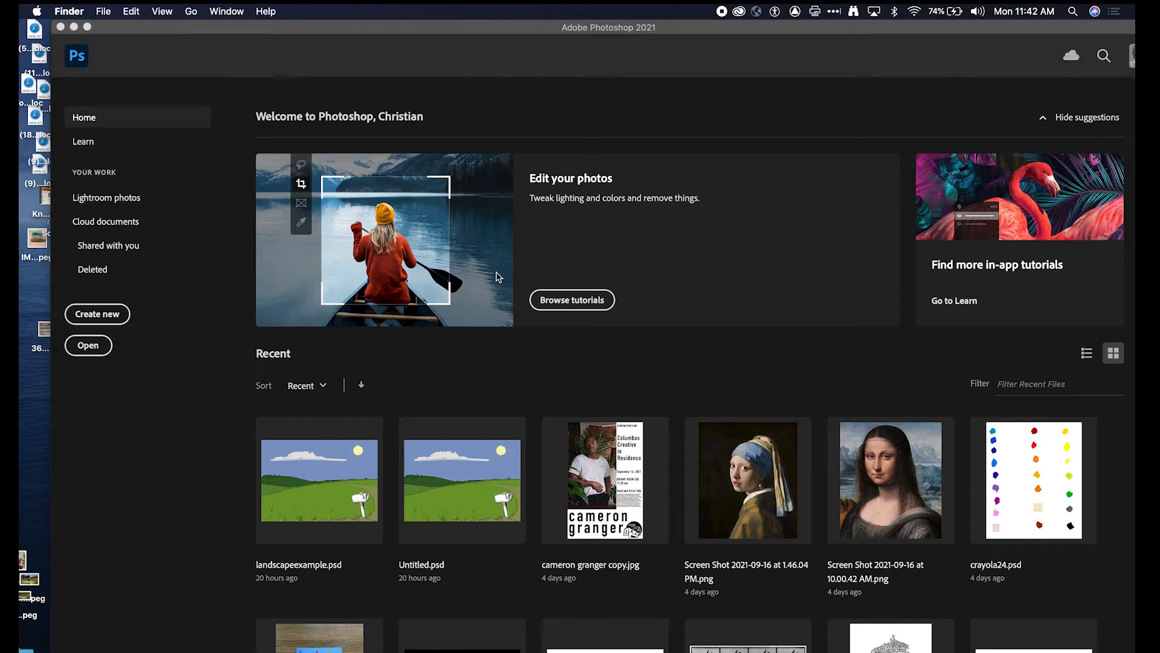
Open the Desktop folder in Finder and preview the 2021-09-20 elk screenshots one after another as a motion sequence.
{"action": "key", "text": "super+shift+d"}
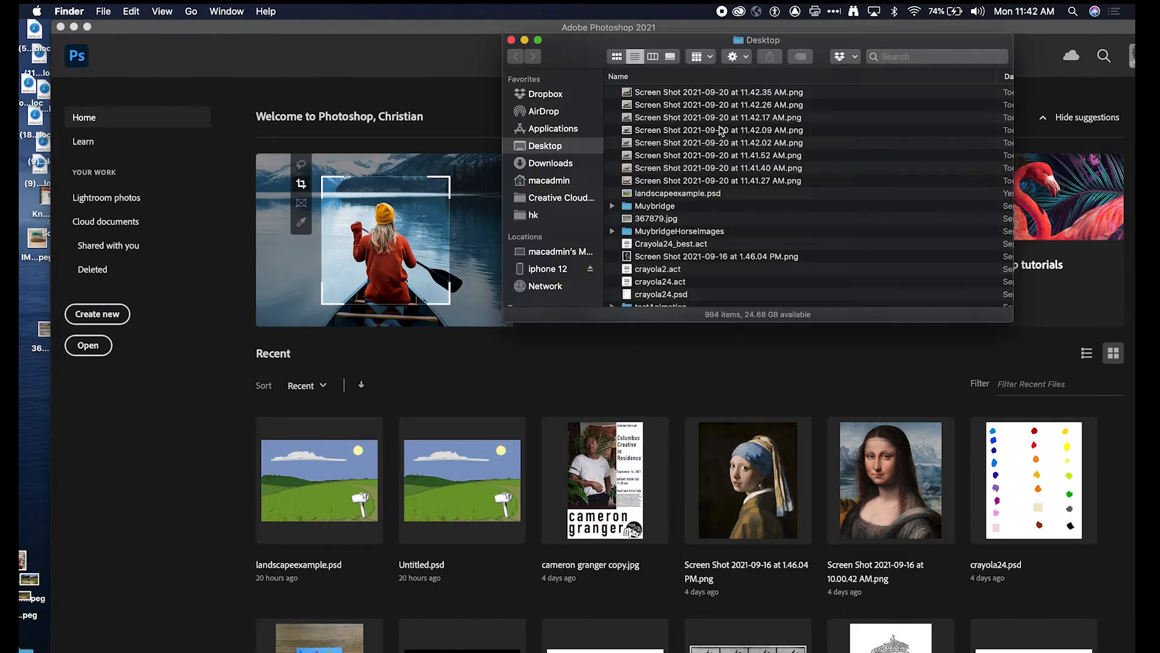
{"action": "left_click", "coordinate": [710, 97]}
{"action": "key", "text": "space"}
{"action": "key", "text": "Down"}
{"action": "key", "text": "Down"}
{"action": "key", "text": "Down"}
{"action": "key", "text": "Down"}
{"action": "key", "text": "Down"}
{"action": "key", "text": "Down"}
{"action": "key", "text": "Down"}
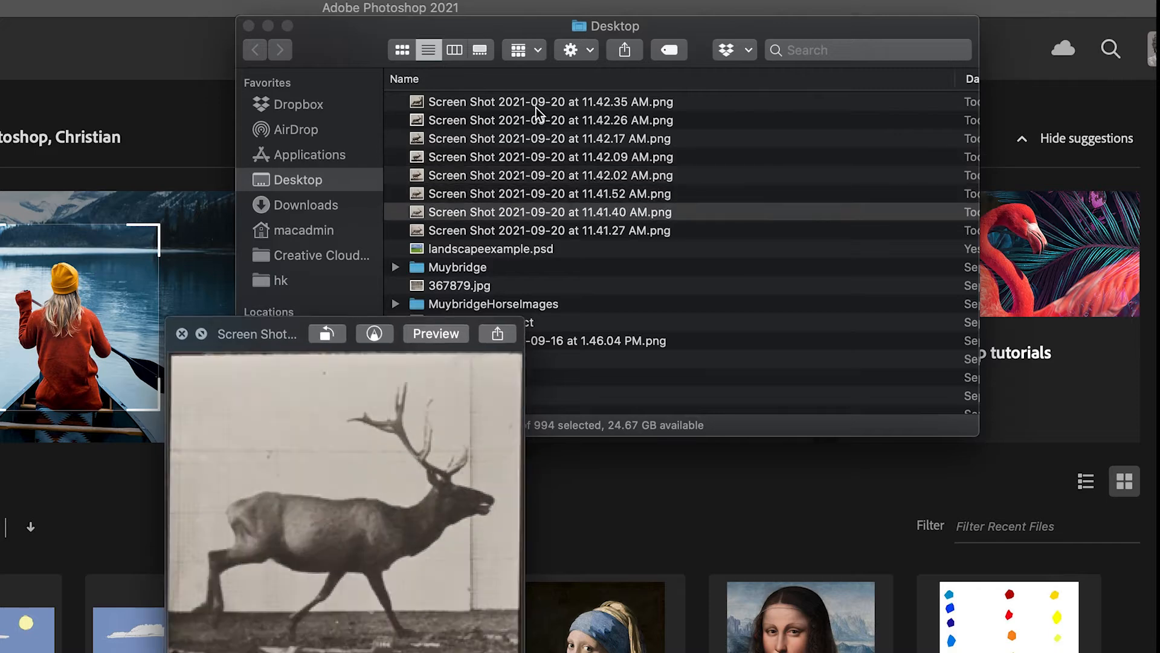
{"action": "key", "text": "Up"}
{"action": "key", "text": "Up"}
{"action": "key", "text": "Up"}
{"action": "key", "text": "Up"}
{"action": "key", "text": "Up"}
{"action": "key", "text": "Up"}
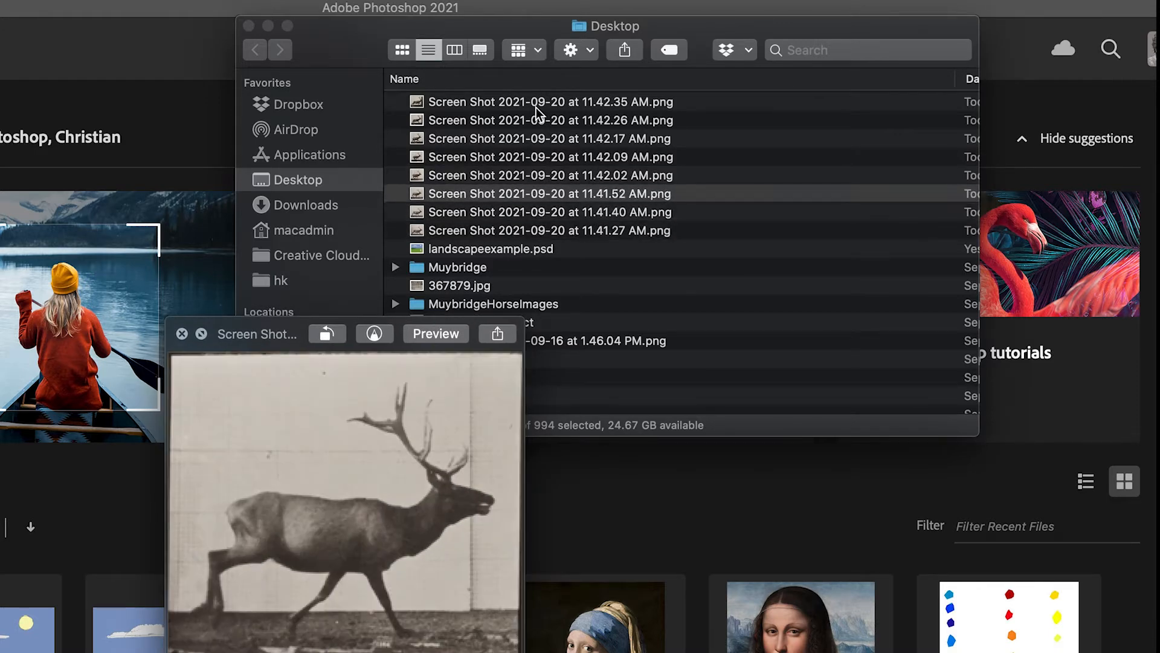
{"action": "key", "text": "Down"}
{"action": "key", "text": "Down"}
{"action": "key", "text": "Down"}
{"action": "key", "text": "Down"}
{"action": "key", "text": "Down"}
{"action": "key", "text": "Down"}
{"action": "key", "text": "Down"}
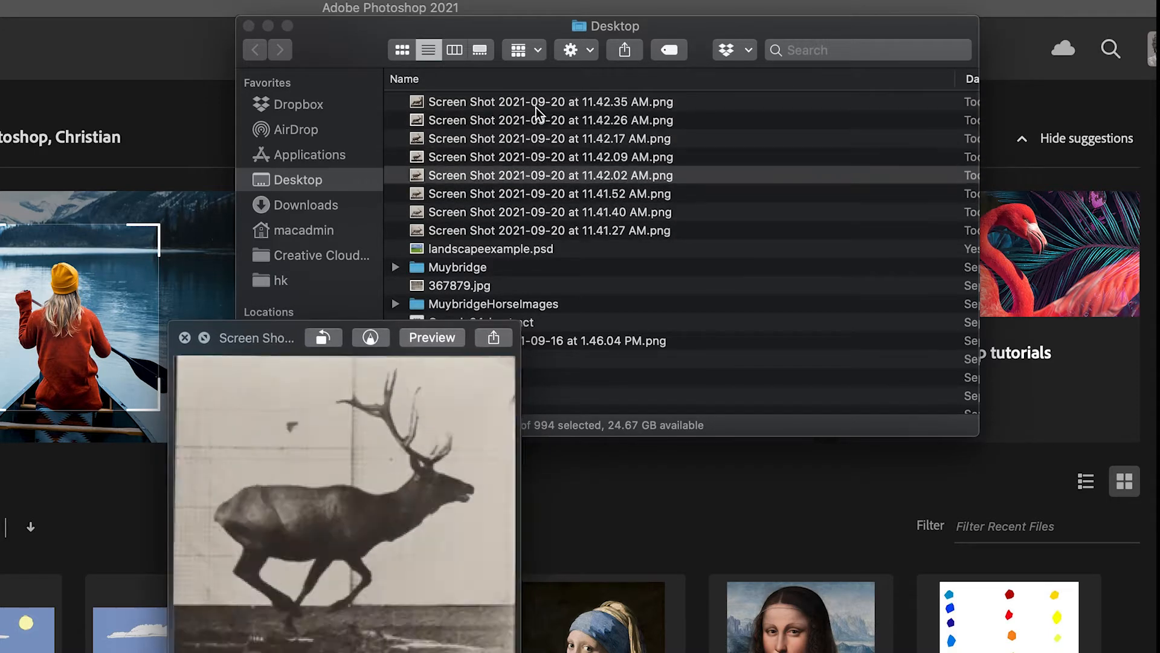
{"action": "key", "text": "Up"}
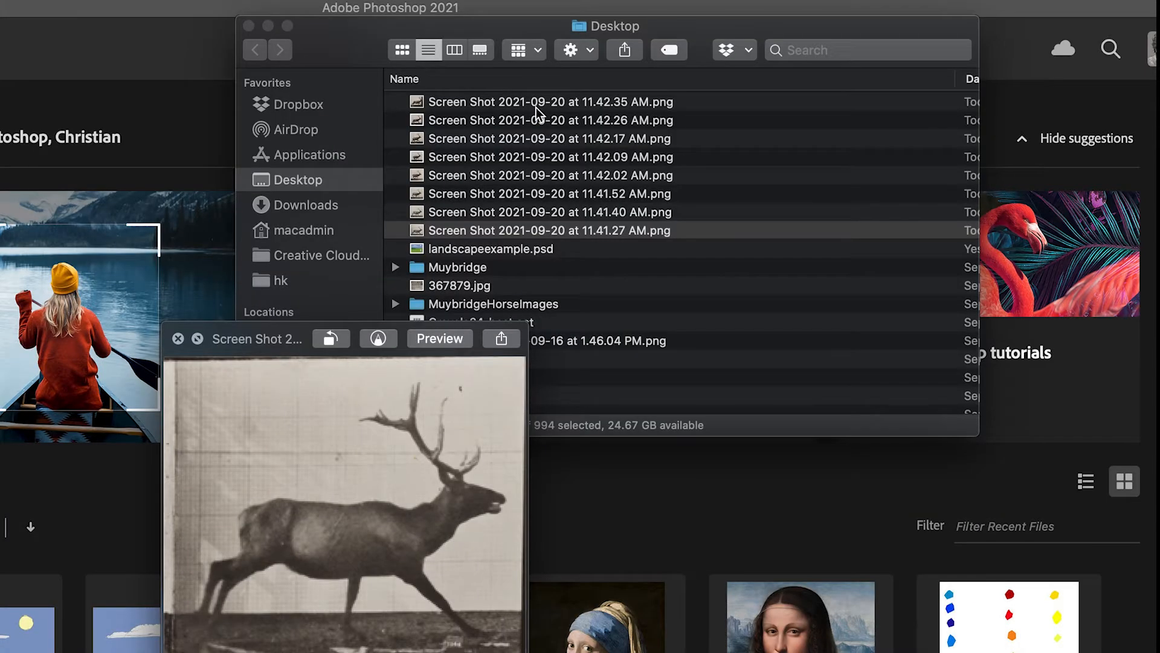
{"action": "key", "text": "space"}
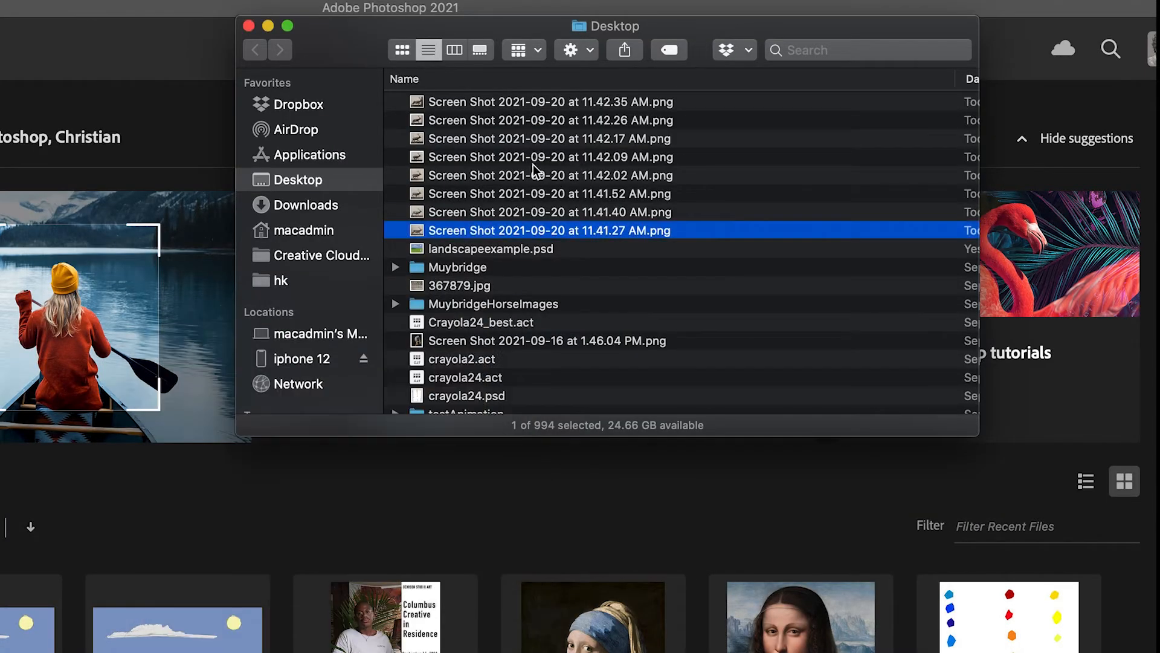
Group the eight 2021-09-20 screenshots into a new folder named buck.
{"action": "left_click", "coordinate": [517, 110], "text": "shift"}
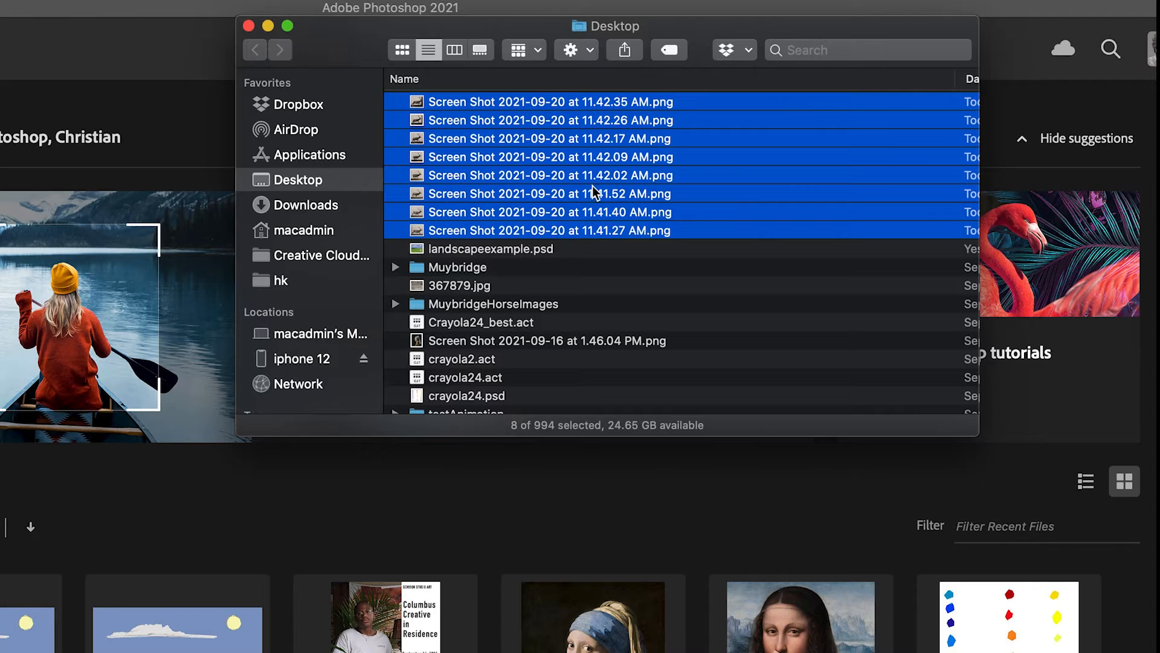
{"action": "right_click", "coordinate": [588, 129]}
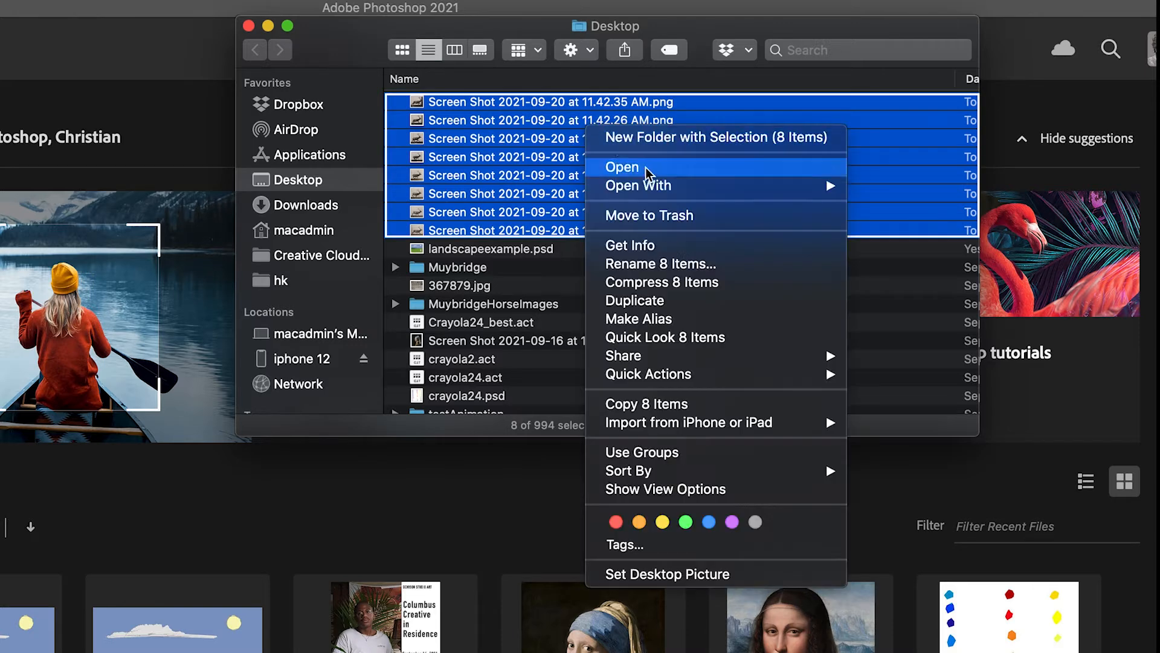
{"action": "mouse_move", "coordinate": [646, 187]}
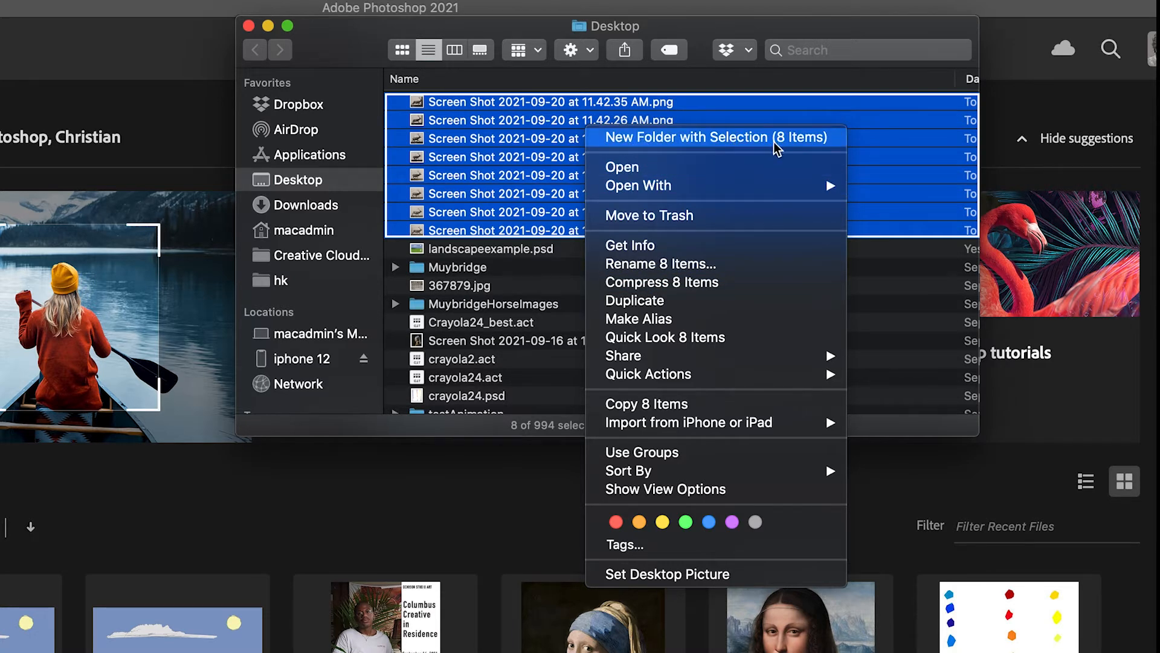
{"action": "left_click", "coordinate": [802, 141]}
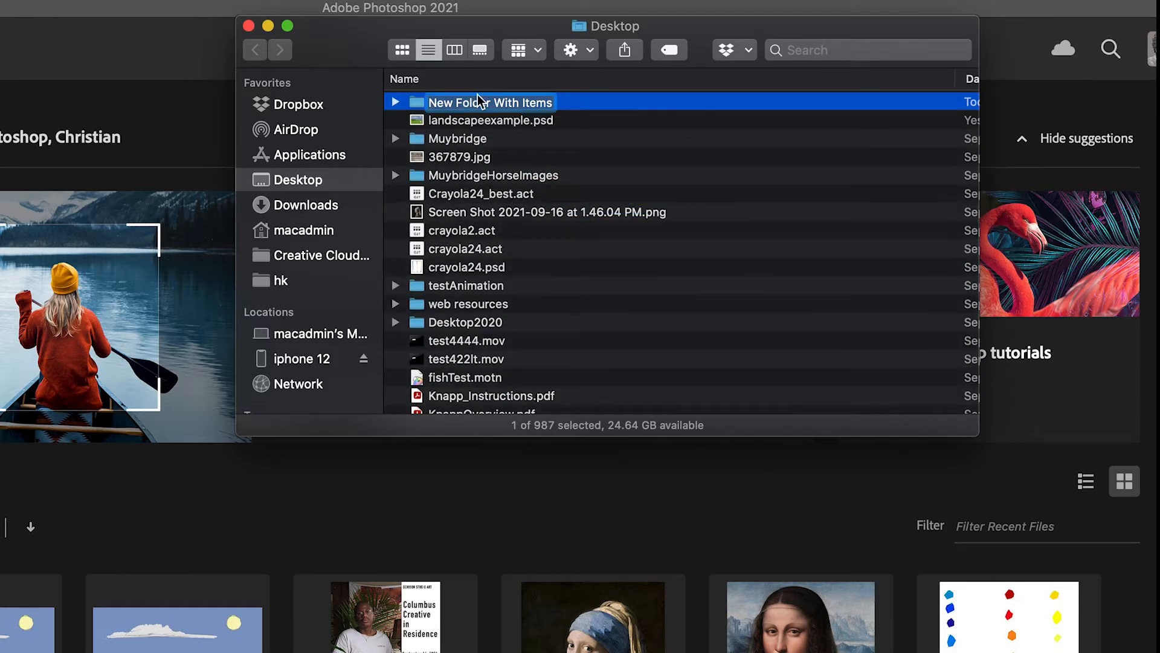
{"action": "type", "text": "buck"}
{"action": "key", "text": "Return"}
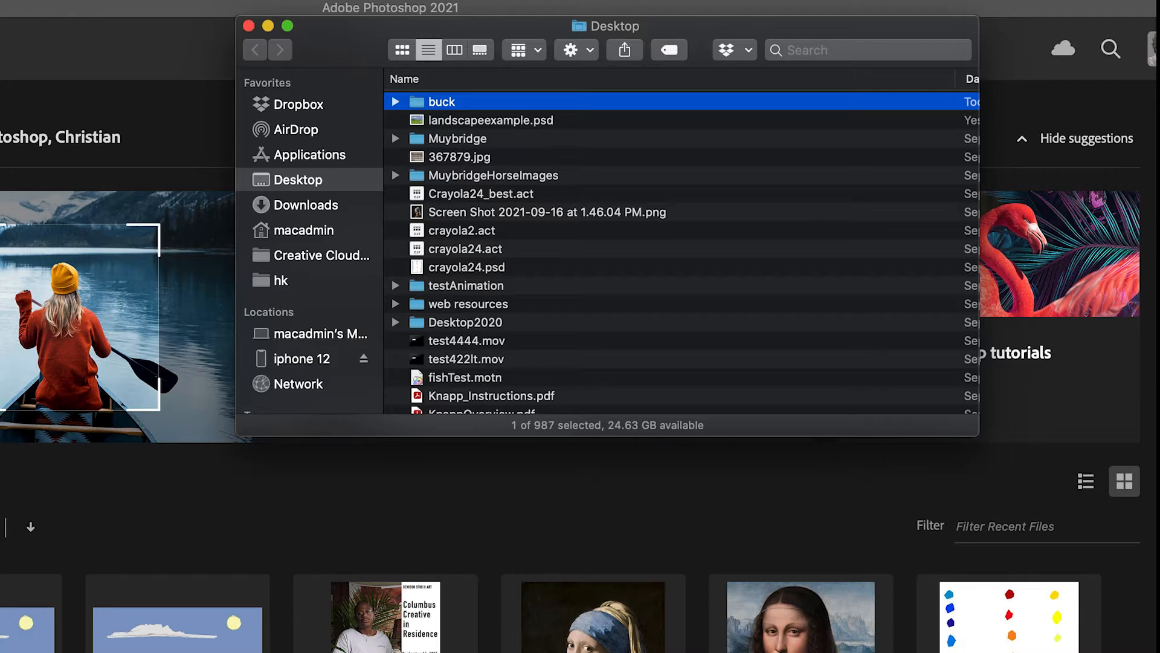
Open the buck folder and preview its screenshots in order, flipping back and forth to examine the elk's motion.
{"action": "double_click", "coordinate": [471, 102]}
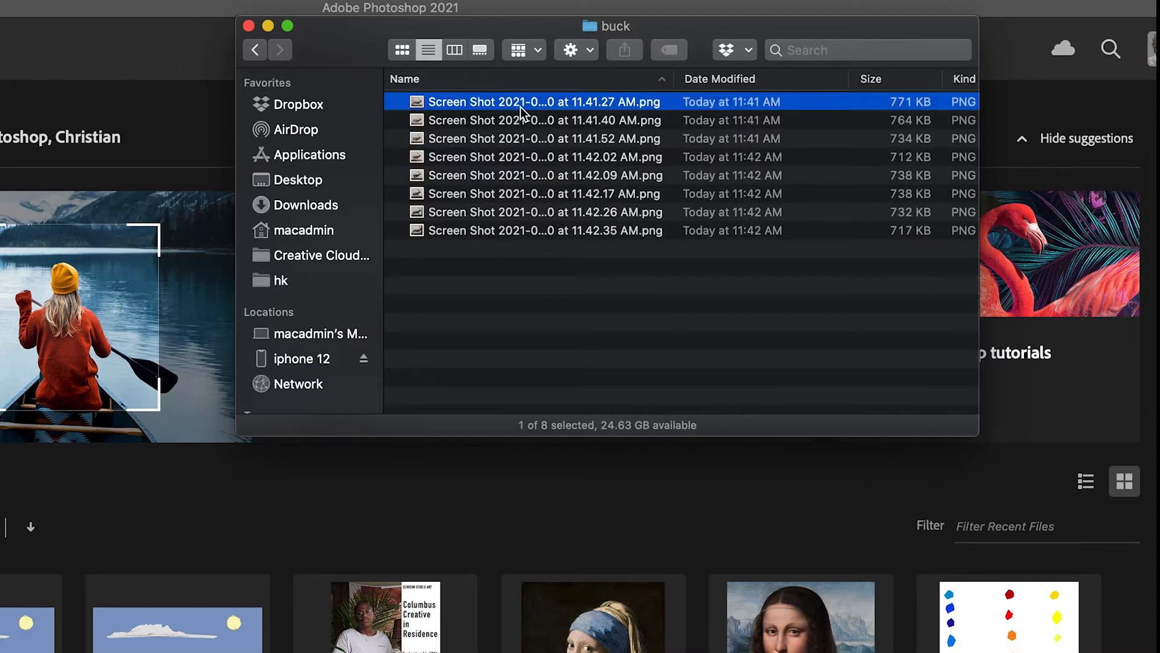
{"action": "left_click", "coordinate": [520, 106]}
{"action": "key", "text": "space"}
{"action": "key", "text": "Down"}
{"action": "key", "text": "Down"}
{"action": "key", "text": "Down"}
{"action": "key", "text": "Down"}
{"action": "key", "text": "Down"}
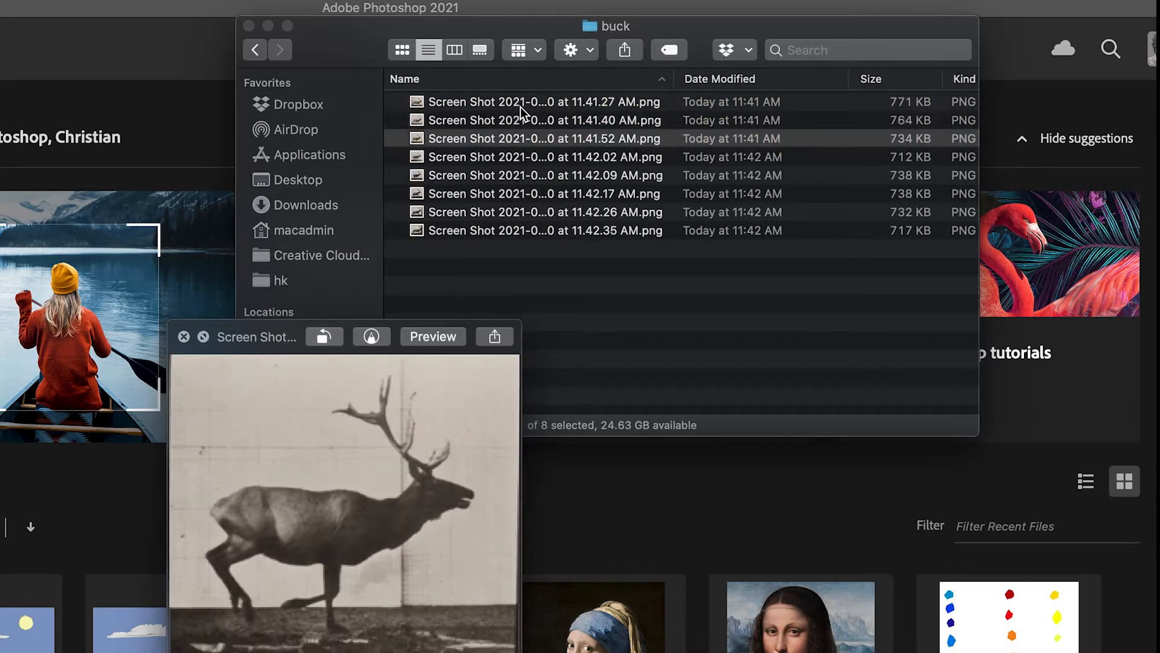
{"action": "key", "text": "Down"}
{"action": "key", "text": "Down"}
{"action": "key", "text": "Up"}
{"action": "key", "text": "Up"}
{"action": "key", "text": "Up"}
{"action": "key", "text": "Up"}
{"action": "key", "text": "Up"}
{"action": "key", "text": "Up"}
{"action": "key", "text": "Up"}
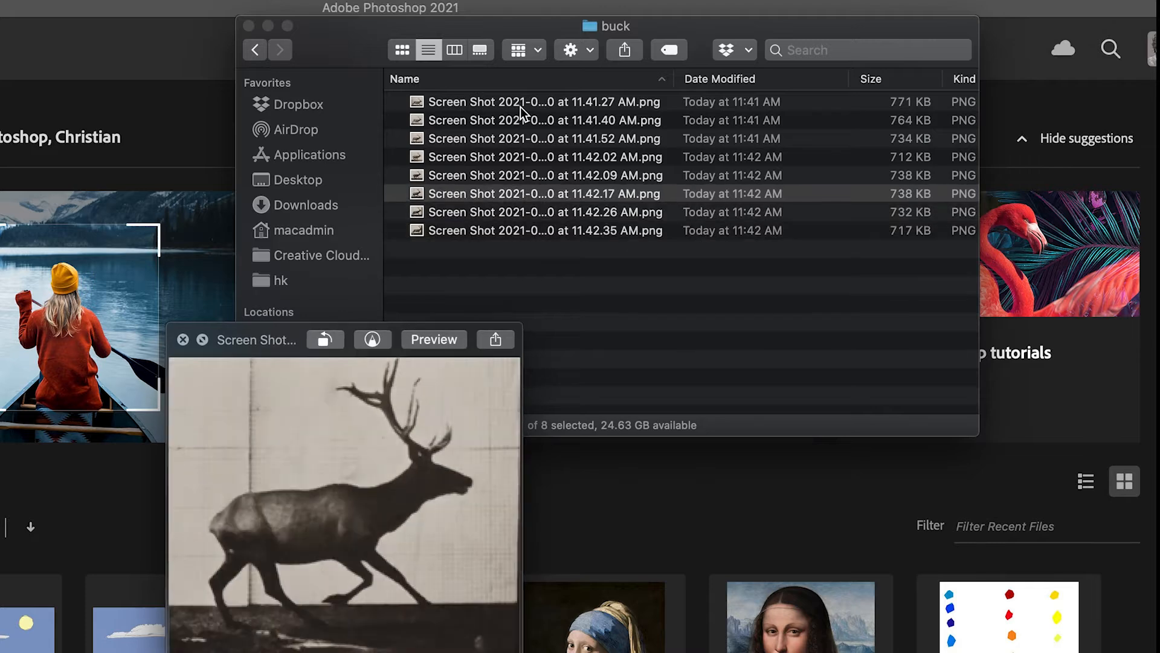
{"action": "key", "text": "Down"}
{"action": "key", "text": "Down"}
{"action": "key", "text": "Down"}
{"action": "key", "text": "Down"}
{"action": "key", "text": "Down"}
{"action": "key", "text": "Down"}
{"action": "key", "text": "Down"}
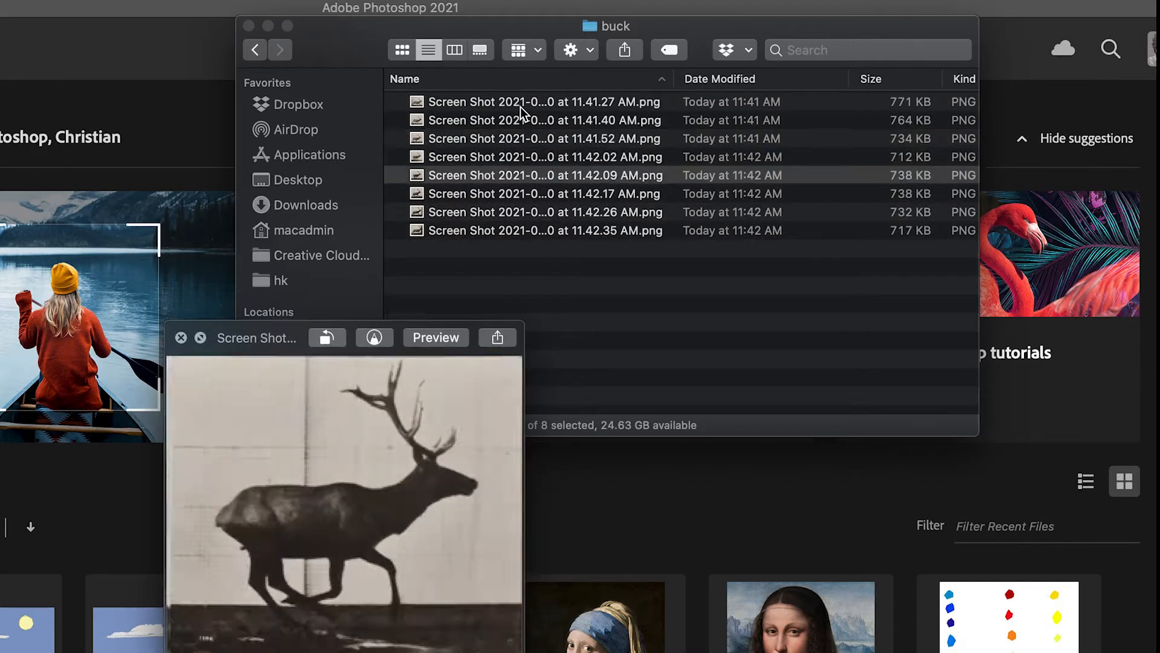
{"action": "key", "text": "Up"}
{"action": "key", "text": "Up"}
{"action": "key", "text": "Up"}
{"action": "key", "text": "Up"}
{"action": "key", "text": "Up"}
{"action": "key", "text": "Up"}
{"action": "key", "text": "Up"}
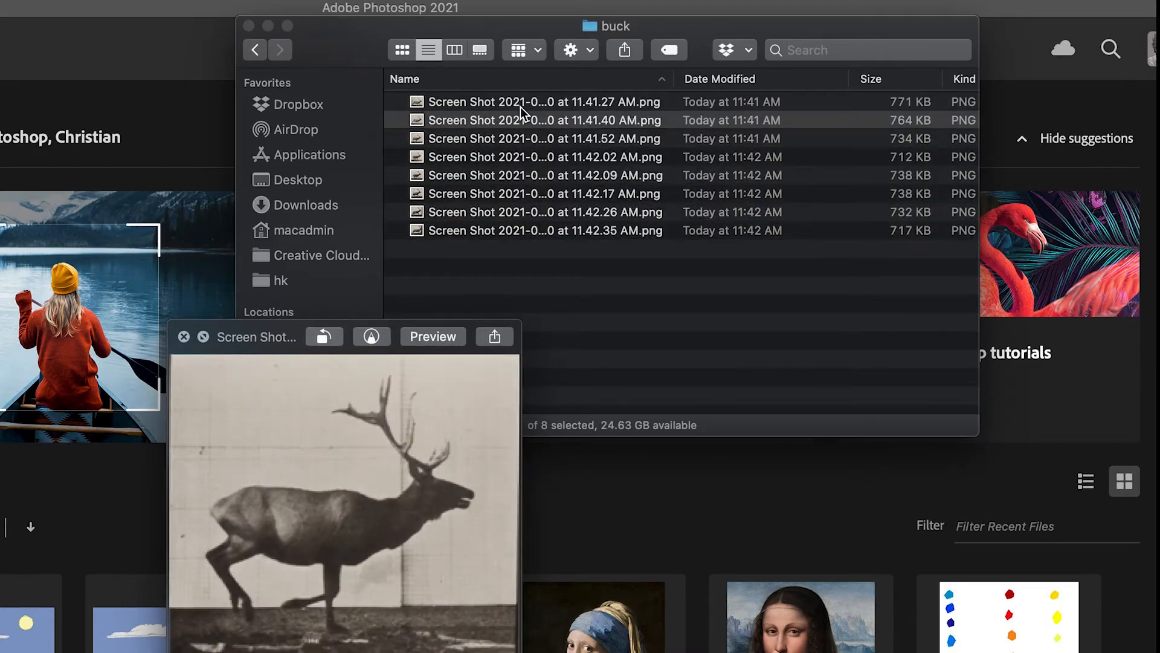
{"action": "key", "text": "Down"}
{"action": "key", "text": "Down"}
{"action": "key", "text": "Down"}
{"action": "key", "text": "Down"}
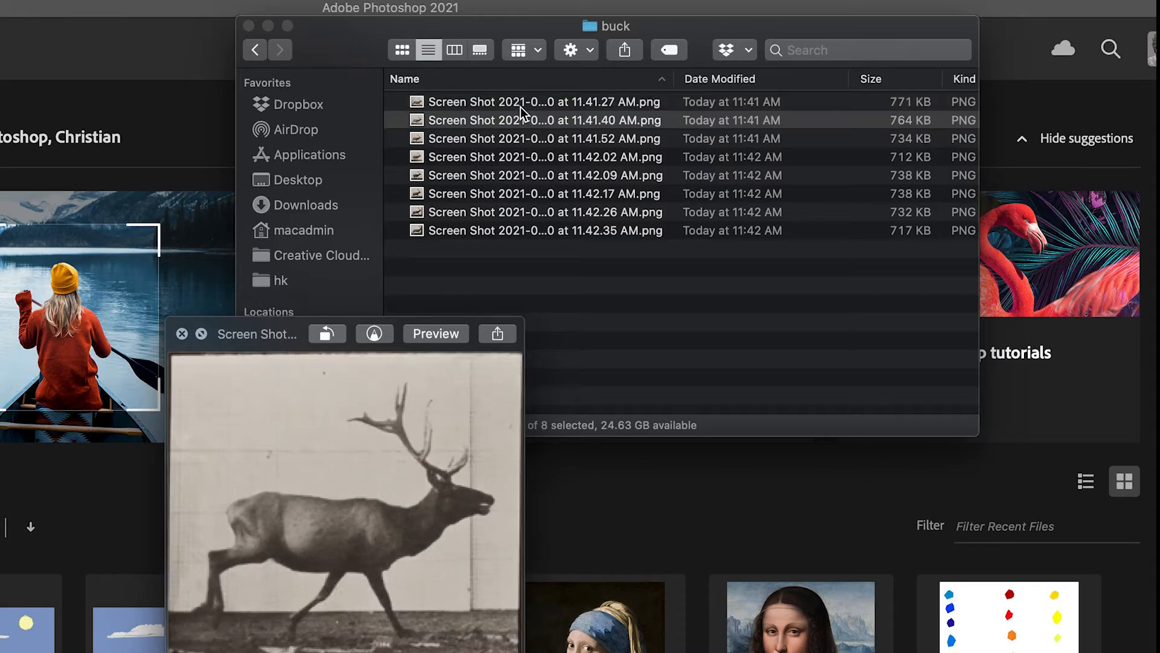
{"action": "key", "text": "Down"}
{"action": "key", "text": "Down"}
{"action": "key", "text": "Down"}
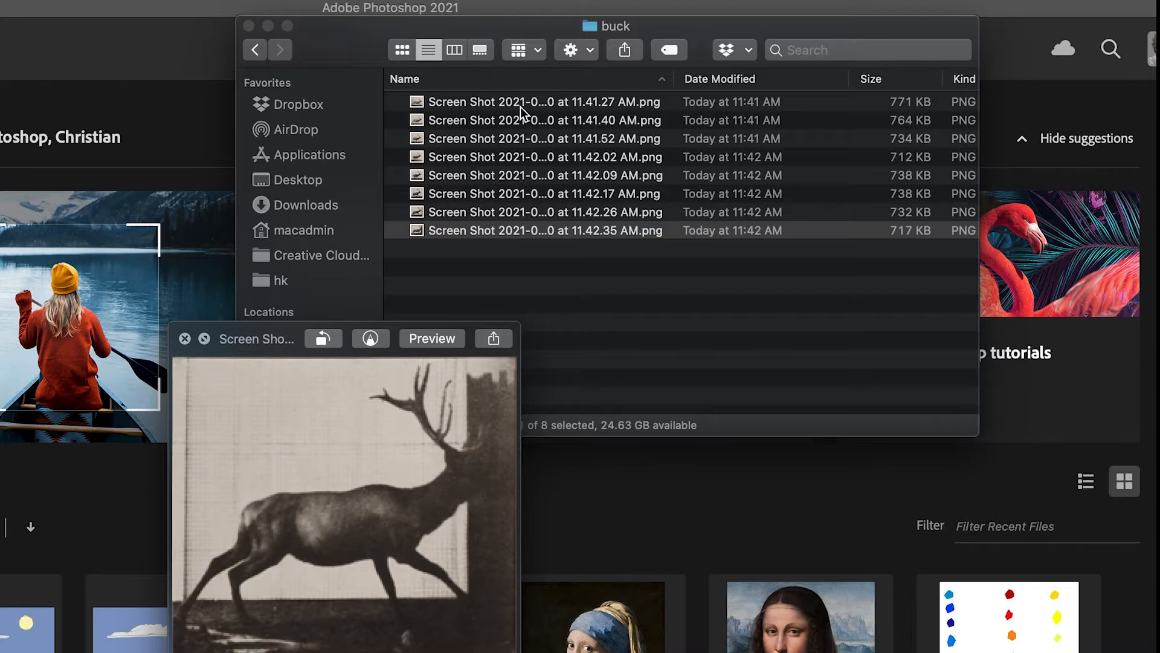
{"action": "key", "text": "space"}
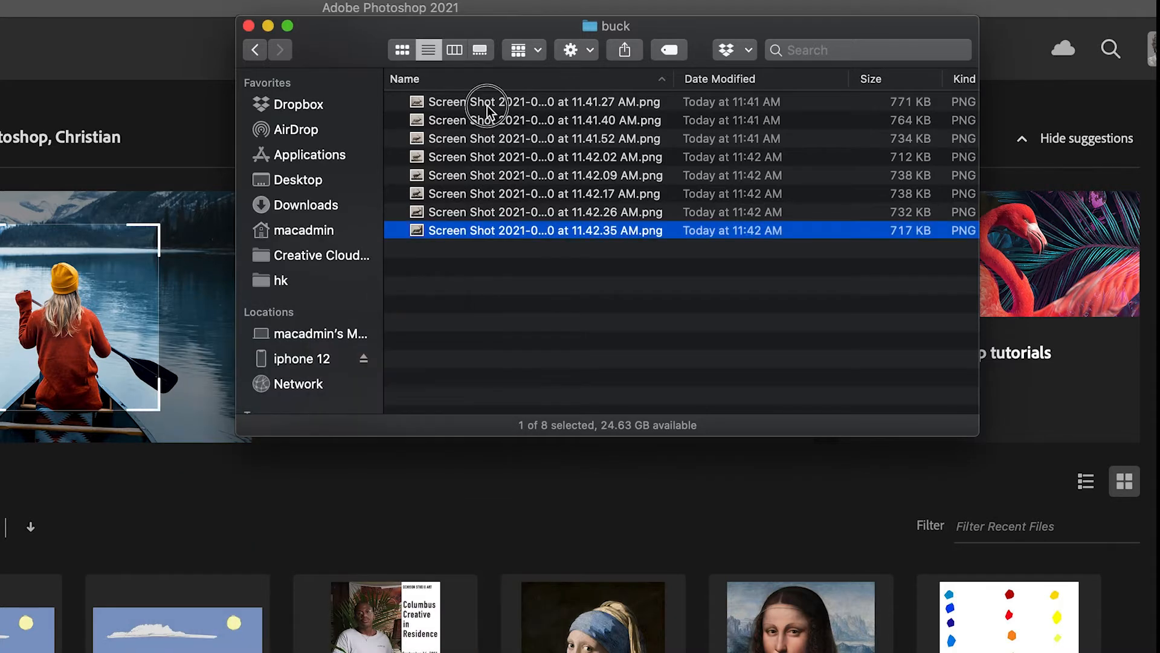
Rename the 11.41.27 AM screenshot as 001 and the 11.41.40 AM screenshot as 002.
{"action": "left_click", "coordinate": [487, 103]}
{"action": "left_click", "coordinate": [487, 104]}
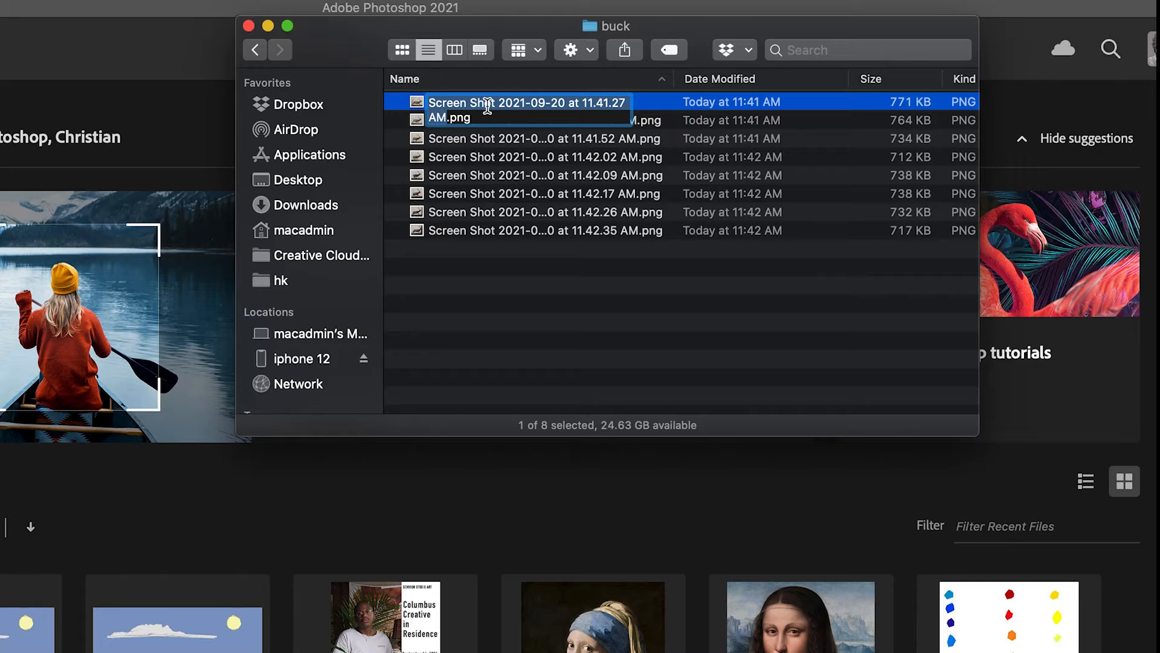
{"action": "type", "text": "001"}
{"action": "key", "text": "Return"}
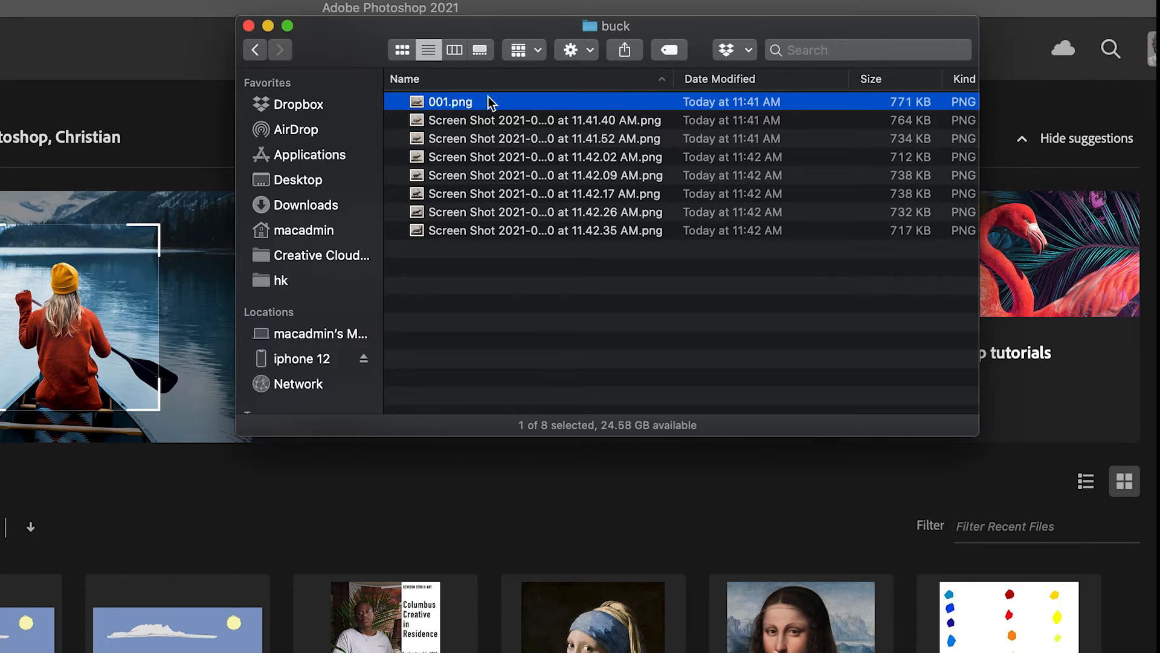
{"action": "left_click", "coordinate": [455, 119]}
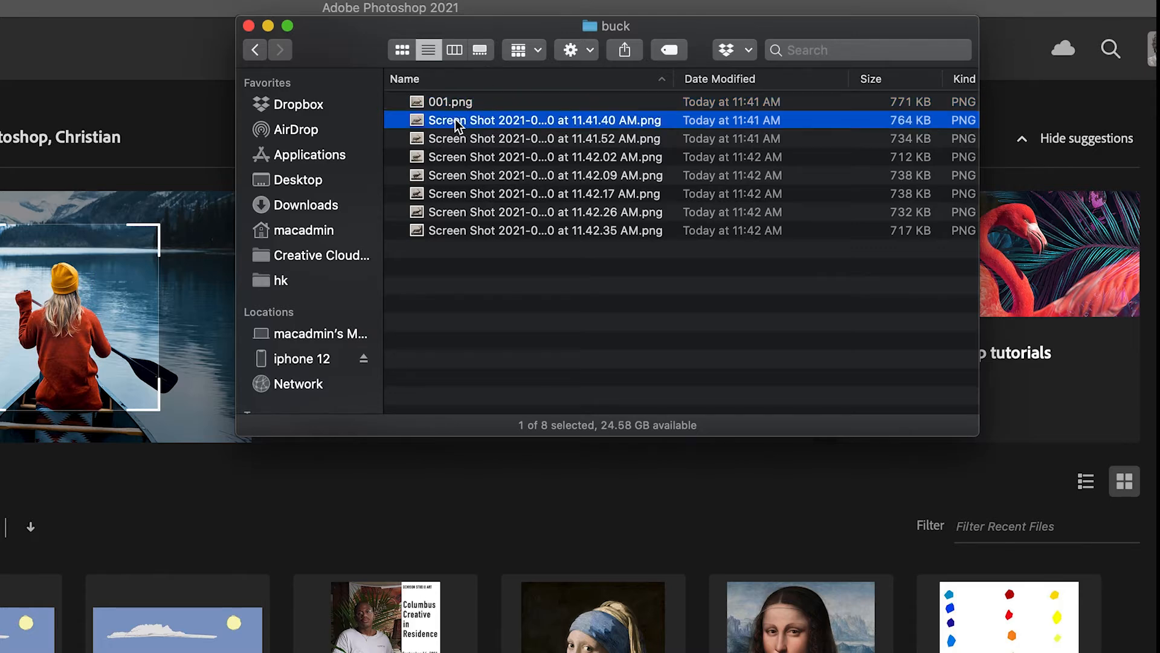
{"action": "key", "text": "Return"}
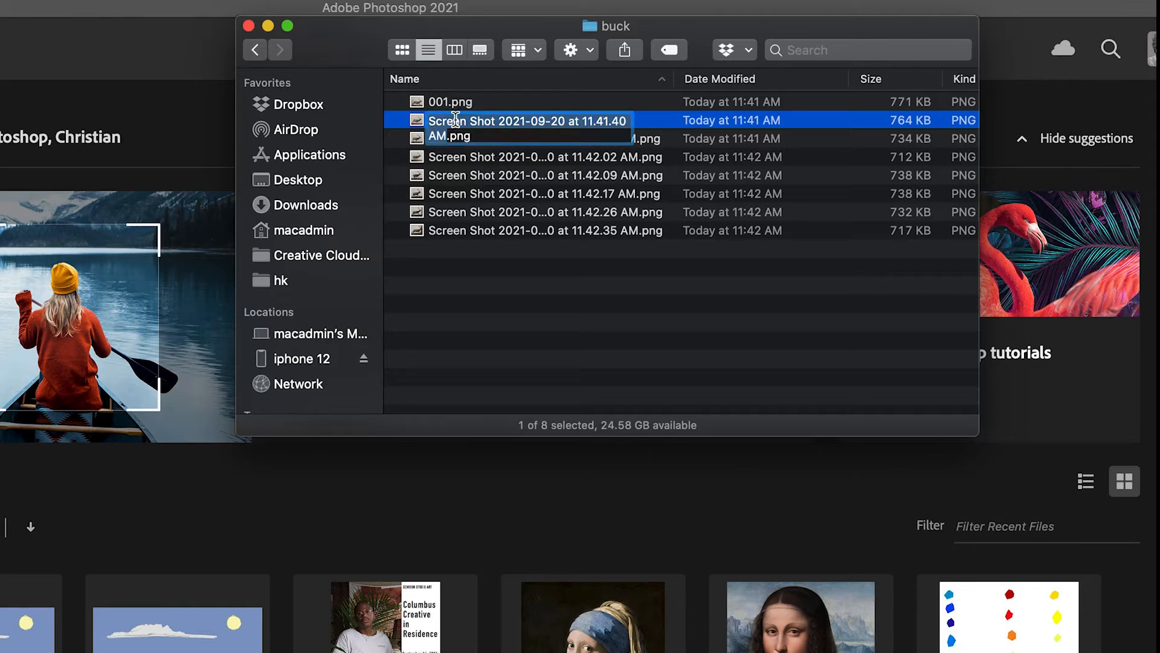
{"action": "type", "text": "002"}
{"action": "key", "text": "Return"}
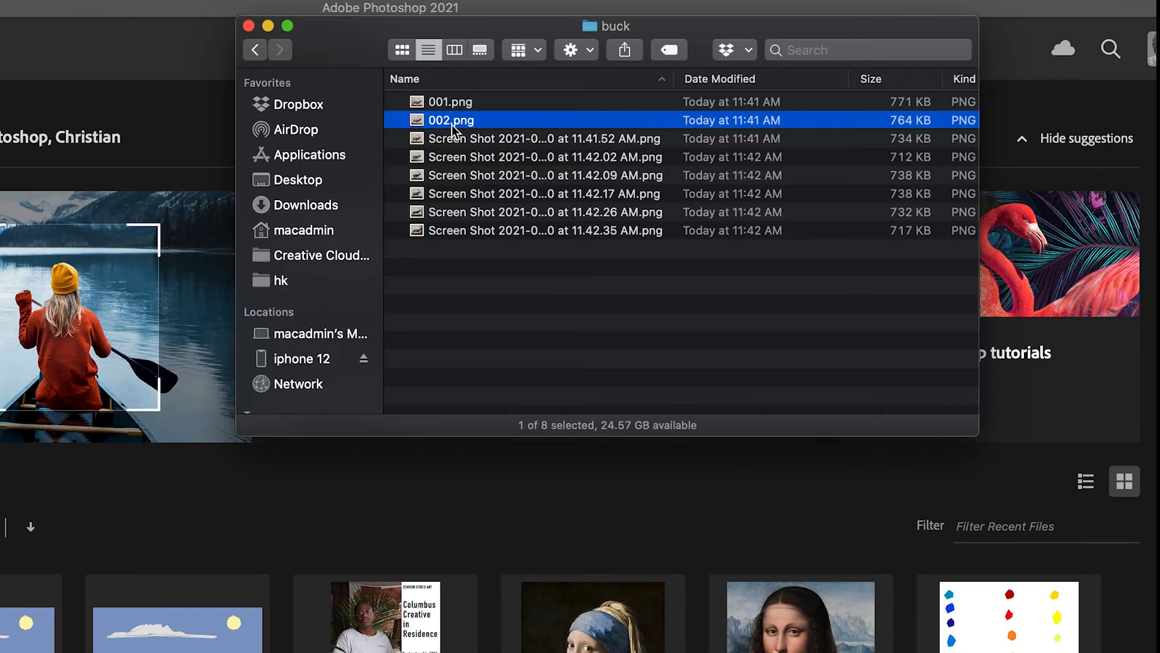
Rename the 11.41.52 AM screenshot as 003 and the 11.42.02 AM screenshot as 004.
{"action": "left_click", "coordinate": [446, 145]}
{"action": "key", "text": "Return"}
{"action": "type", "text": "003"}
{"action": "key", "text": "Return"}
{"action": "left_click", "coordinate": [442, 159]}
{"action": "key", "text": "Return"}
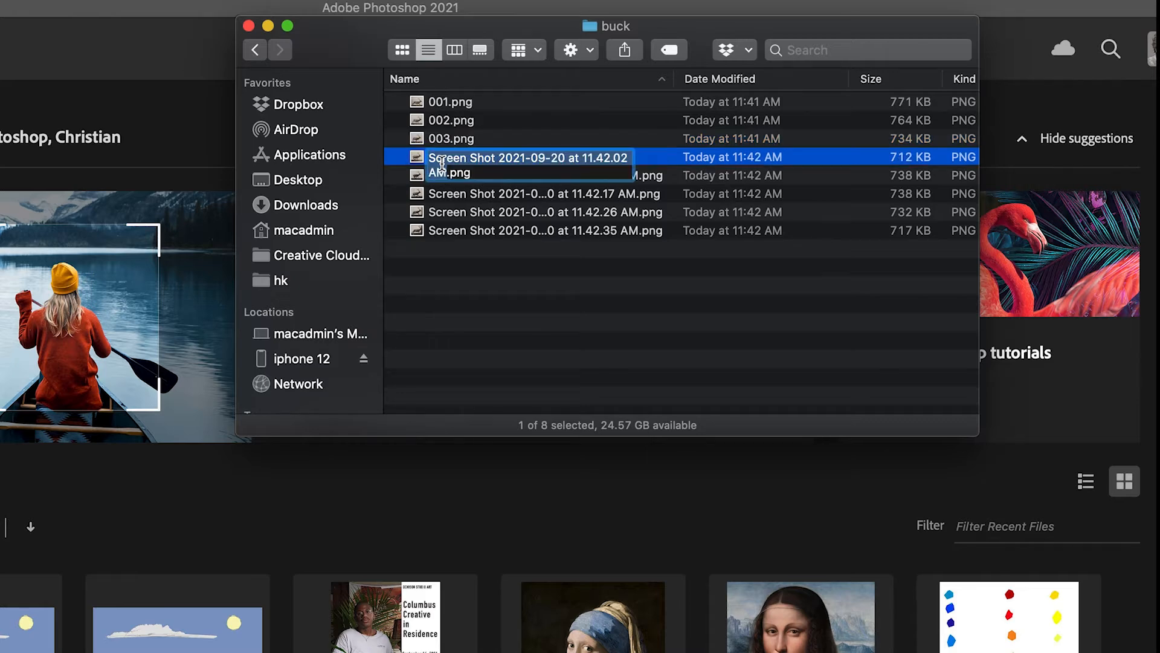
{"action": "type", "text": "004"}
{"action": "key", "text": "Return"}
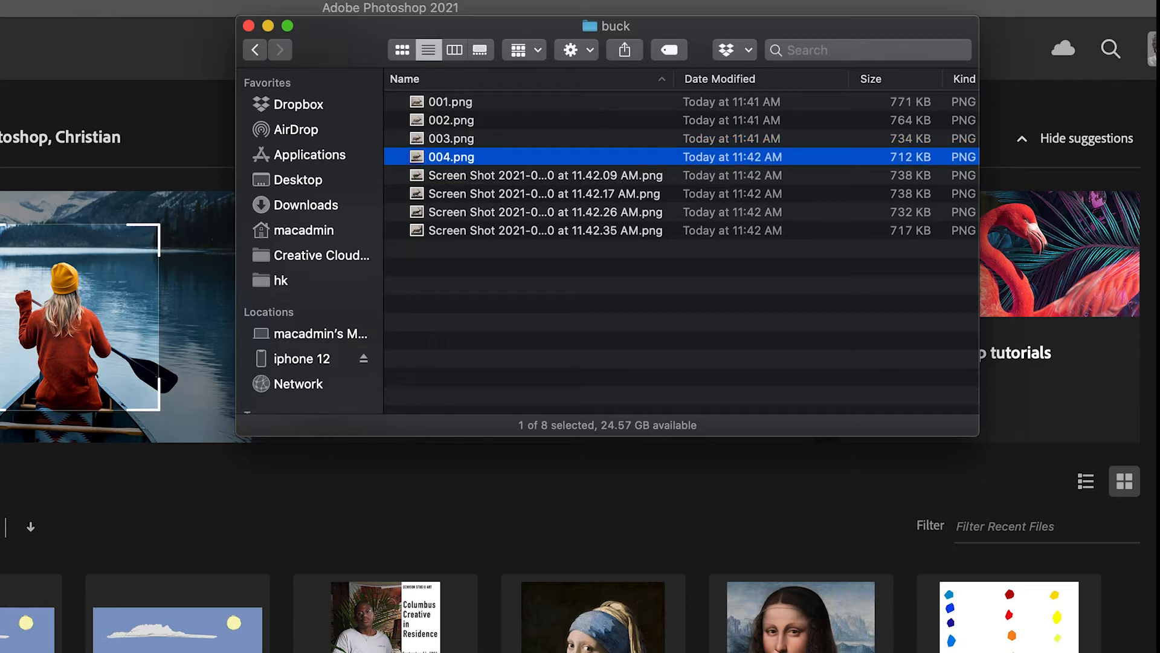
Rename the 11.42.09 AM screenshot as 005, keeping its png extension.
{"action": "left_click", "coordinate": [474, 178]}
{"action": "key", "text": "Return"}
{"action": "type", "text": "0"}
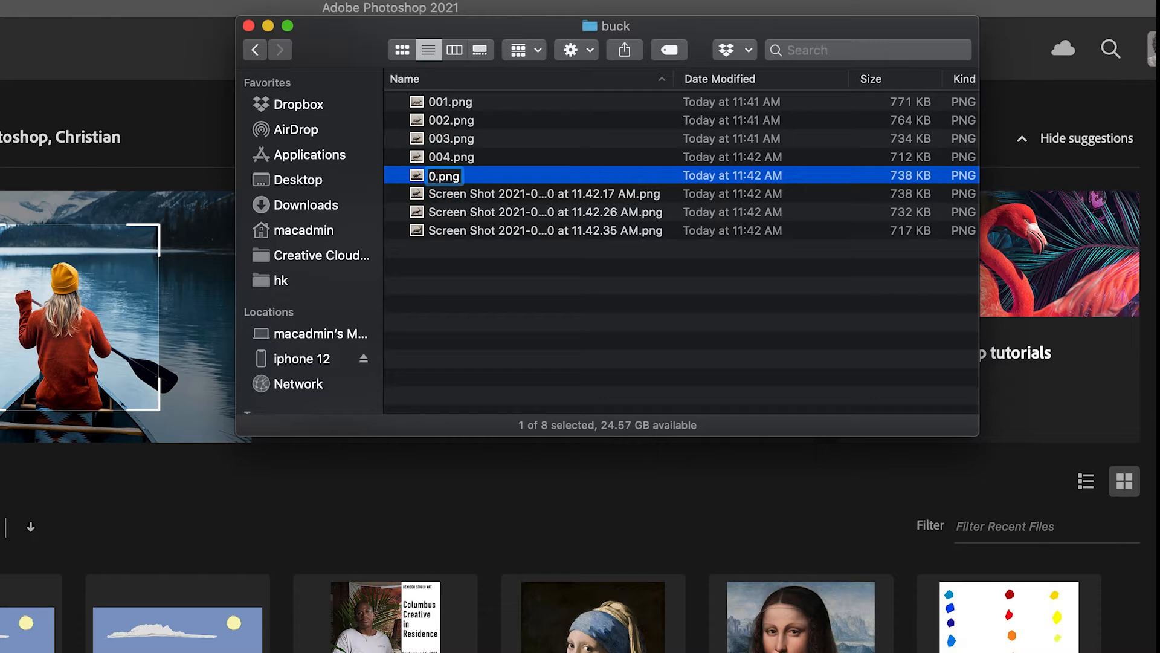
{"action": "type", "text": "05"}
{"action": "key", "text": "Return"}
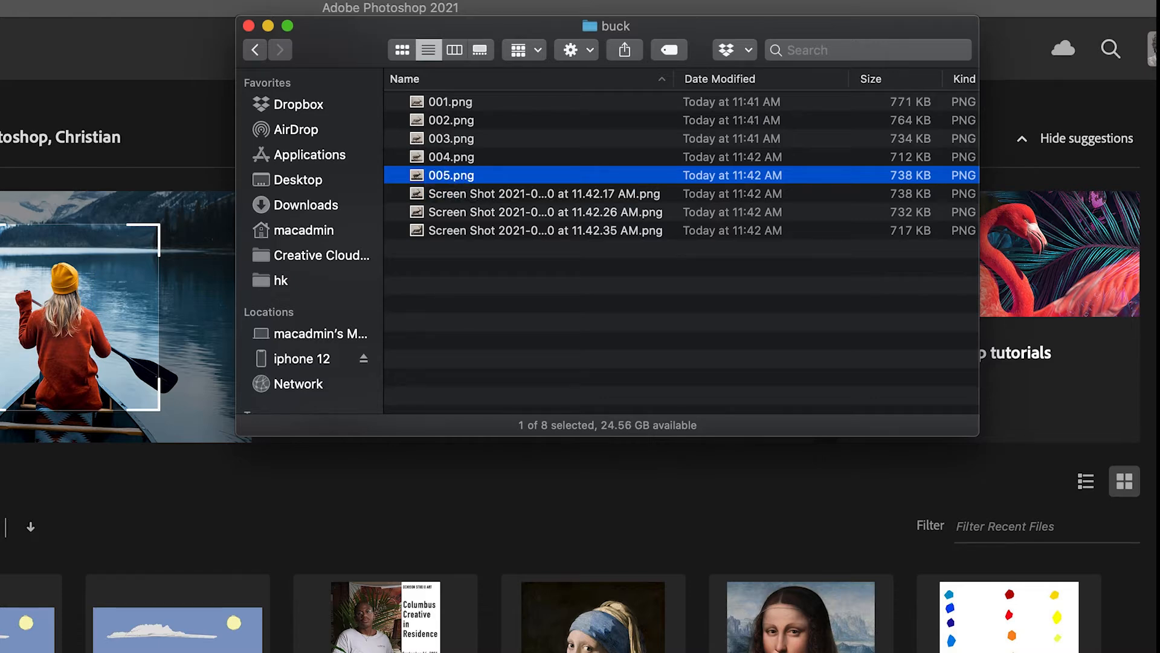
Rename the 11.42.17 AM screenshot as 066.
{"action": "left_click", "coordinate": [476, 197]}
{"action": "key", "text": "Return"}
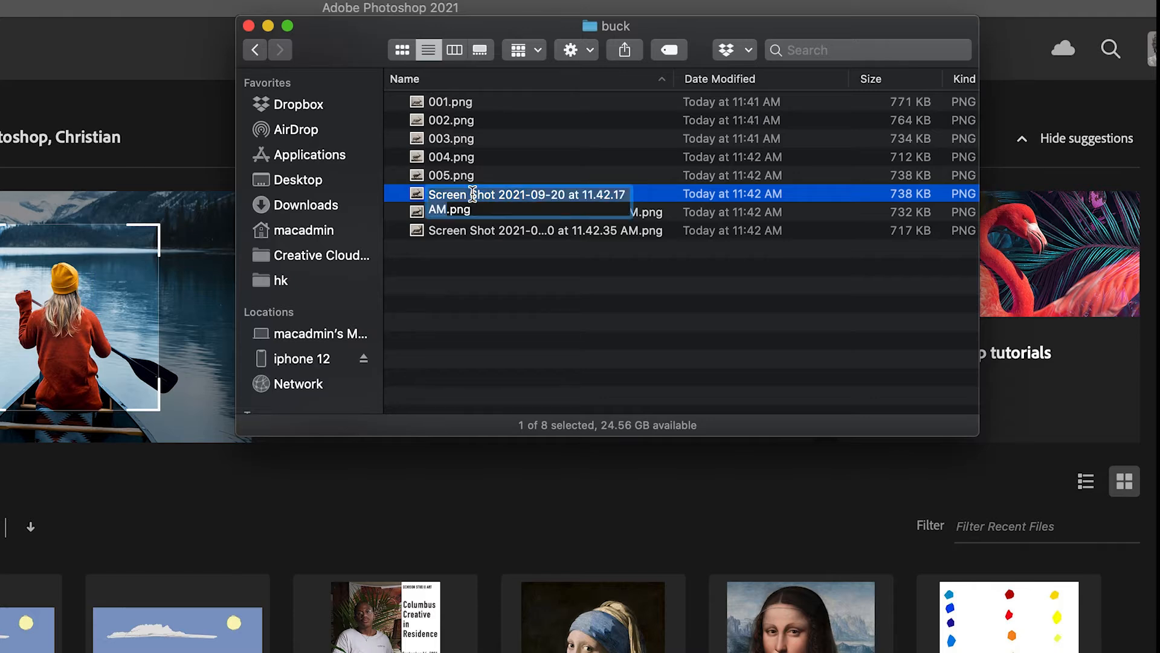
{"action": "type", "text": "066"}
{"action": "key", "text": "Return"}
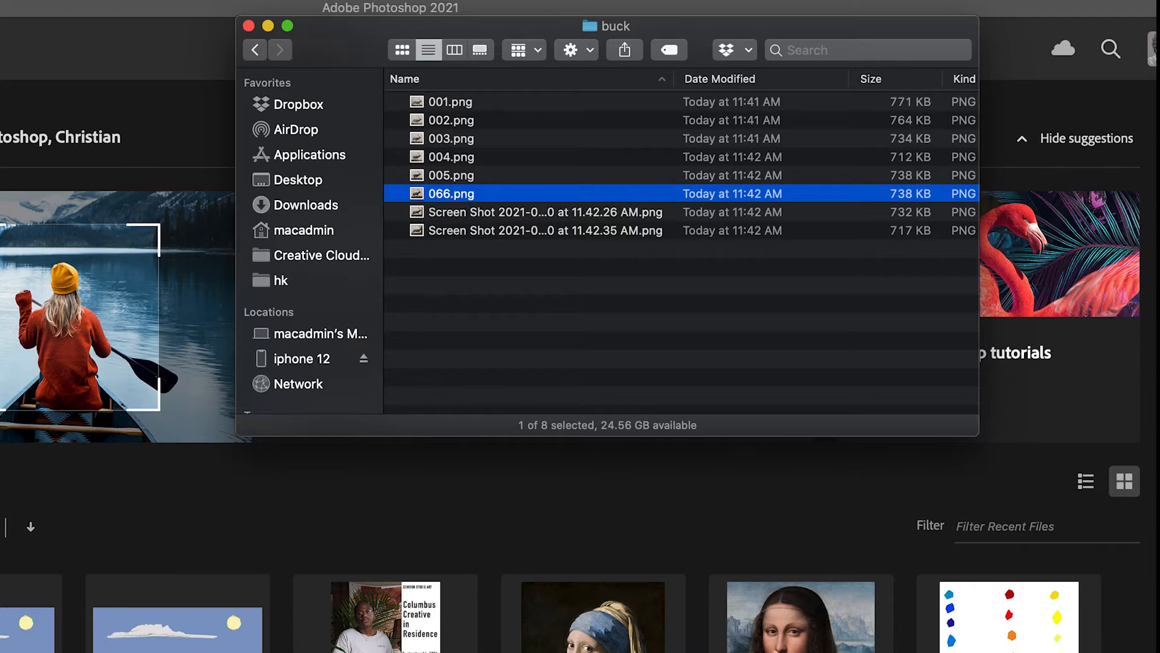
Correct the name of the 066.png file to 006.
{"action": "left_click", "coordinate": [441, 196]}
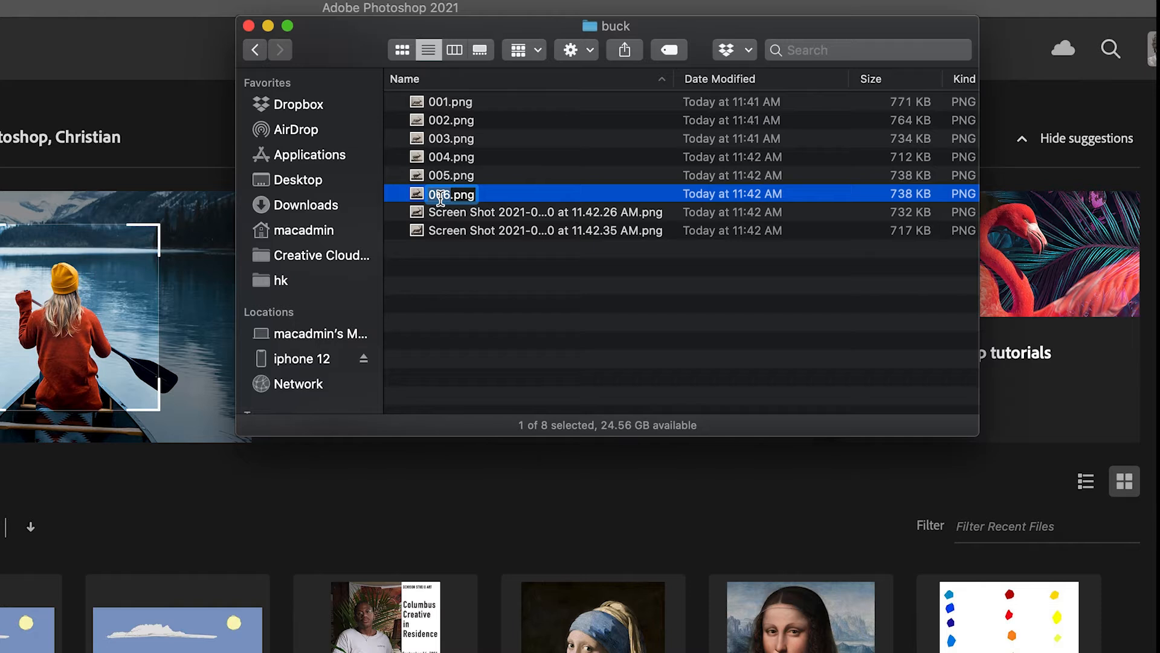
{"action": "key", "text": "Return"}
{"action": "type", "text": "006"}
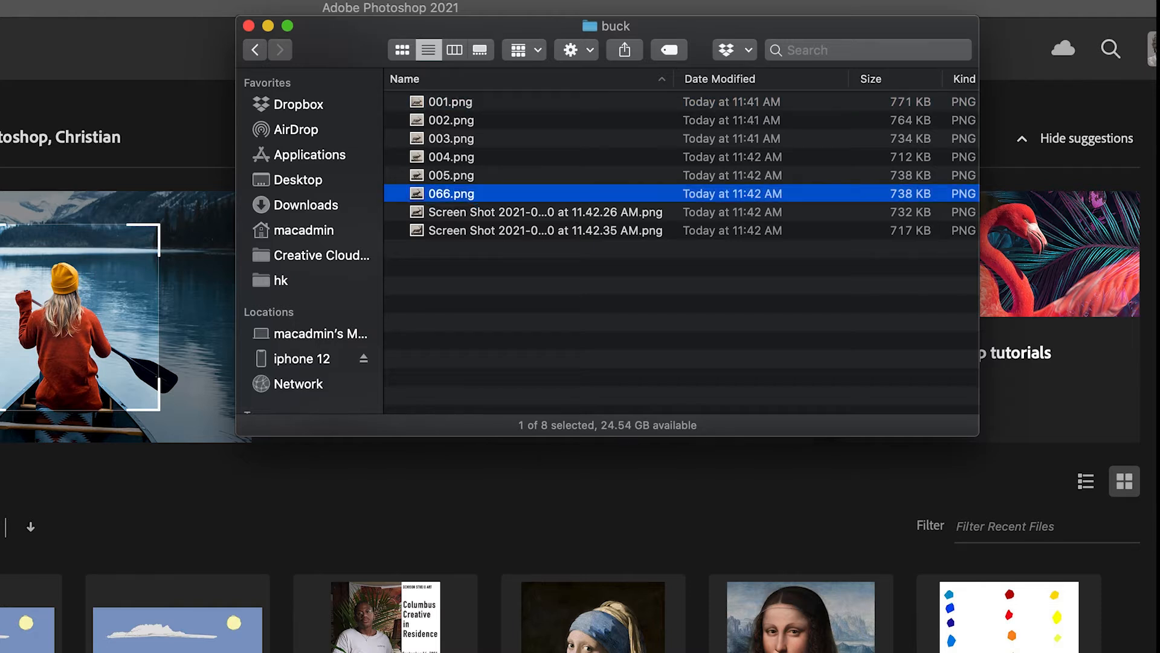
{"action": "type", "text": "006"}
{"action": "left_click", "coordinate": [456, 198]}
{"action": "key", "text": "Return"}
{"action": "type", "text": "006"}
{"action": "left_click", "coordinate": [436, 193]}
{"action": "type", "text": "006"}
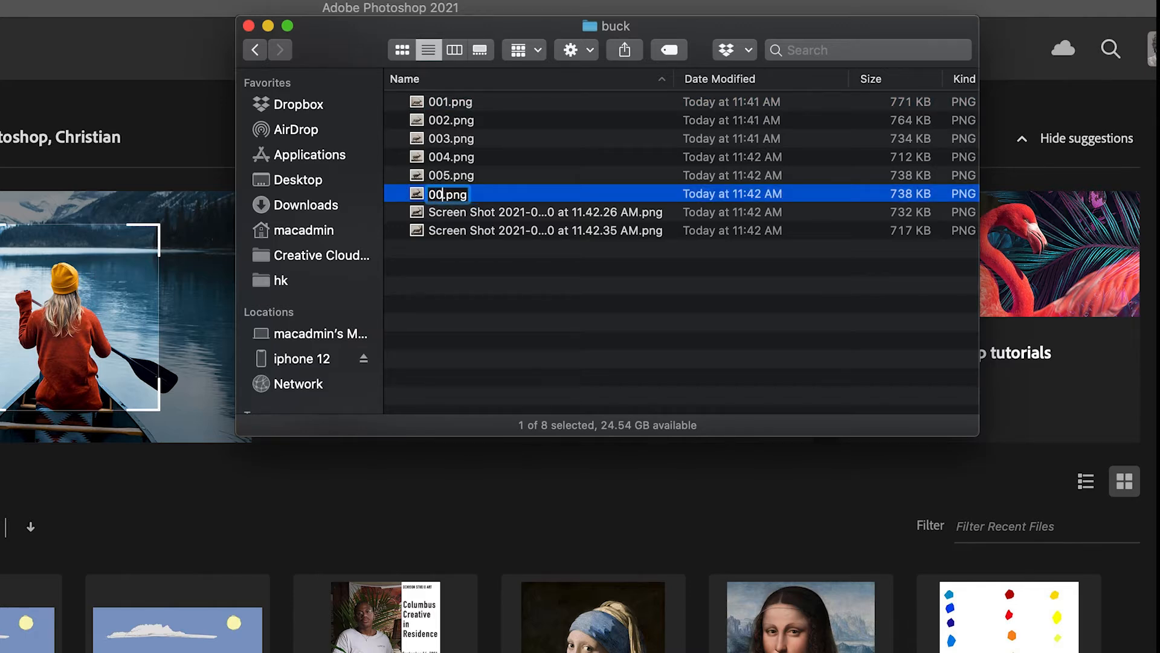
{"action": "key", "text": "Return"}
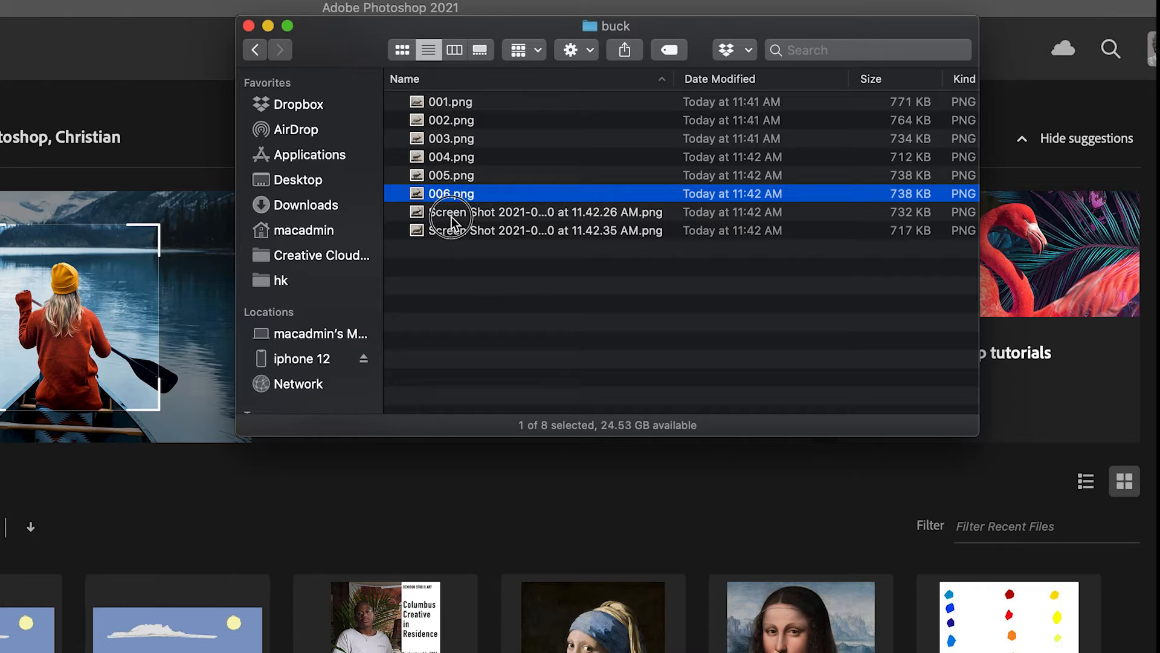
Rename the 11.42.26 AM screenshot as 007.
{"action": "left_click", "coordinate": [445, 213]}
{"action": "key", "text": "Return"}
{"action": "type", "text": "007"}
{"action": "key", "text": "Return"}
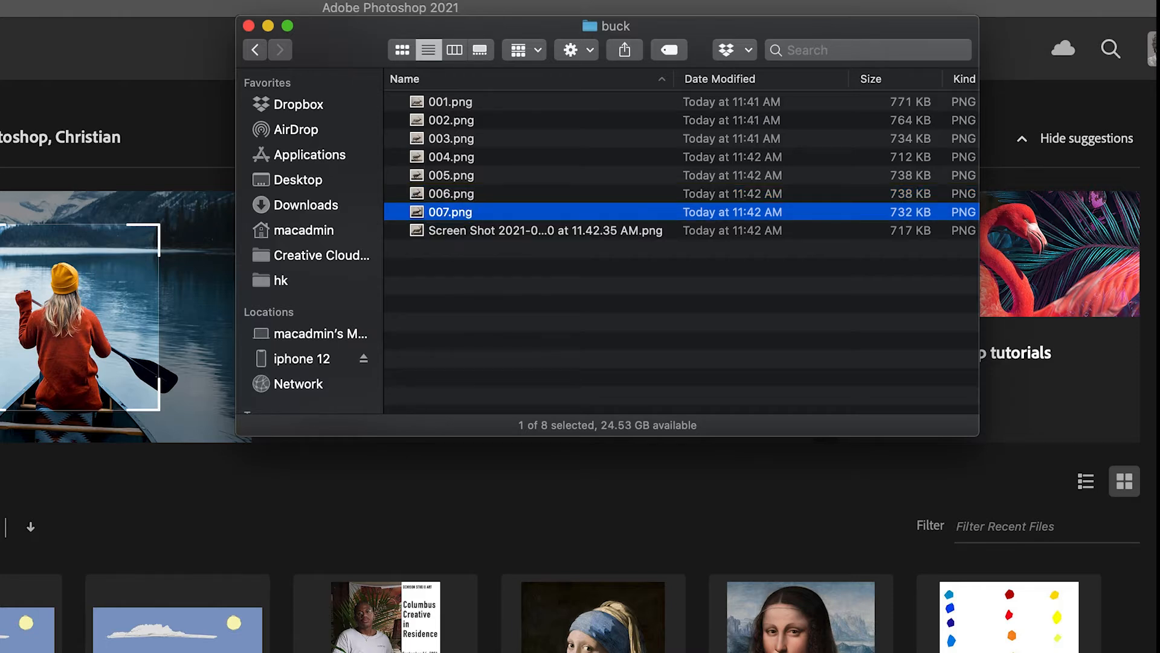
Rename the 11.42.35 AM screenshot as 008, keeping its png extension.
{"action": "left_click", "coordinate": [481, 234]}
{"action": "key", "text": "Return"}
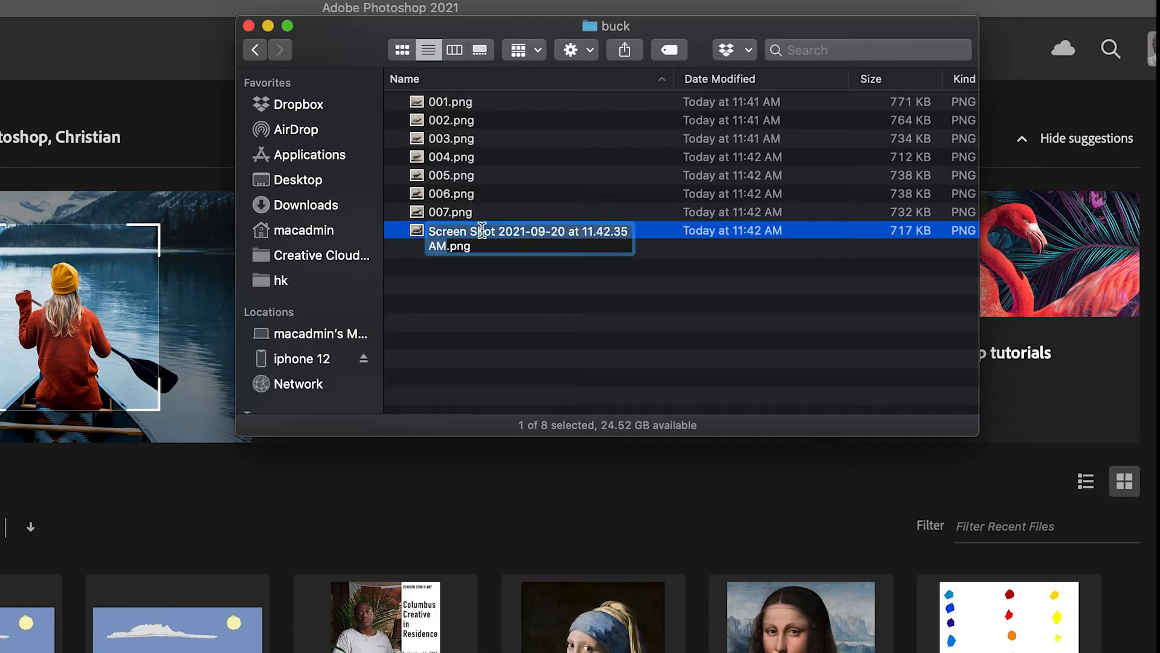
{"action": "type", "text": "008"}
{"action": "key", "text": "Return"}
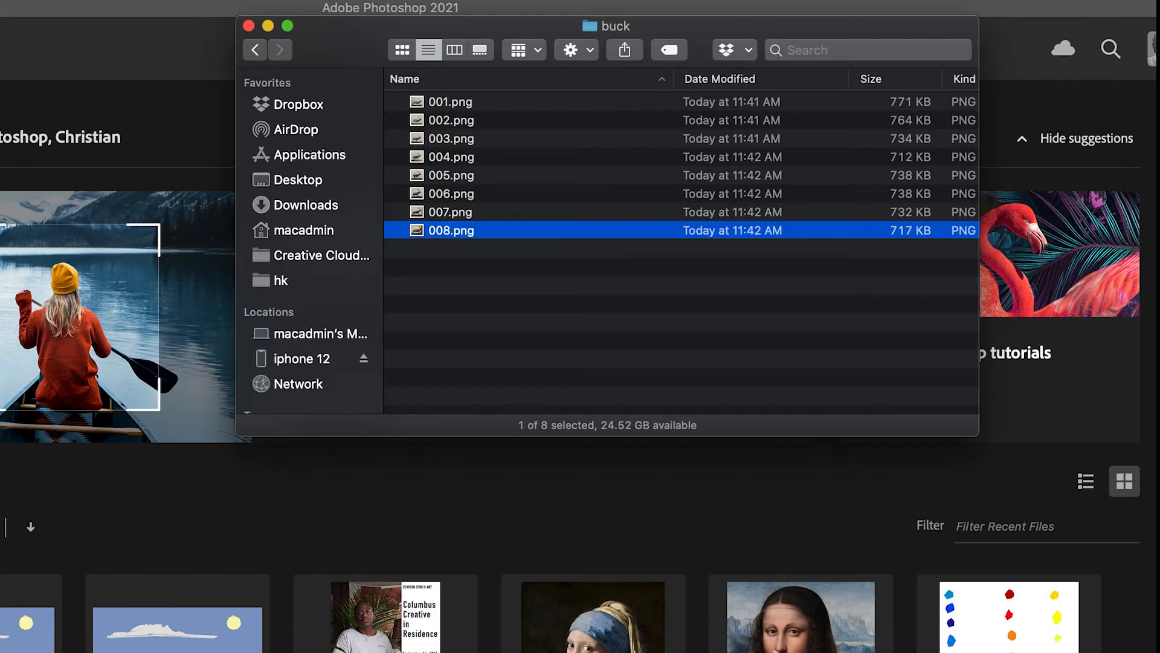
Preview the numbered elk images in sequence from 001.png to 008.png to check their order.
{"action": "left_click", "coordinate": [446, 106]}
{"action": "key", "text": "space"}
{"action": "key", "text": "Down"}
{"action": "key", "text": "Down"}
{"action": "key", "text": "Down"}
{"action": "key", "text": "Down"}
{"action": "key", "text": "Down"}
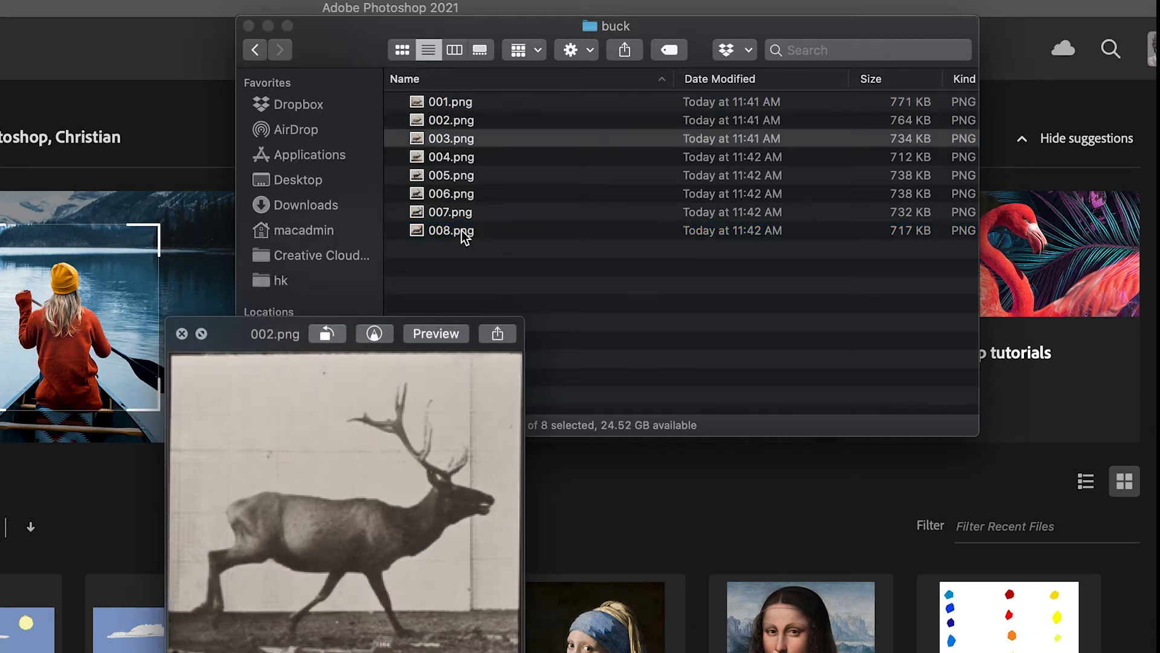
{"action": "key", "text": "Down"}
{"action": "key", "text": "Down"}
{"action": "key", "text": "space"}
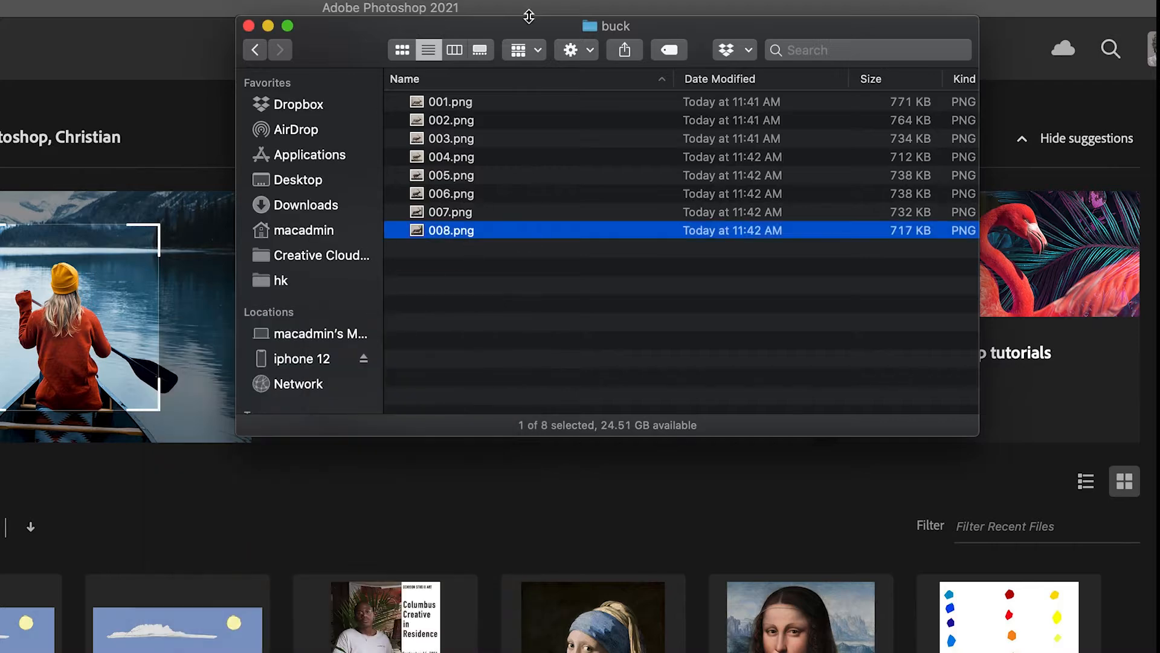
Switch to Photoshop and create a new HDTV 1080p document, 1920 x 1080 px at 72 ppi with white background.
{"action": "left_click", "coordinate": [226, 417]}
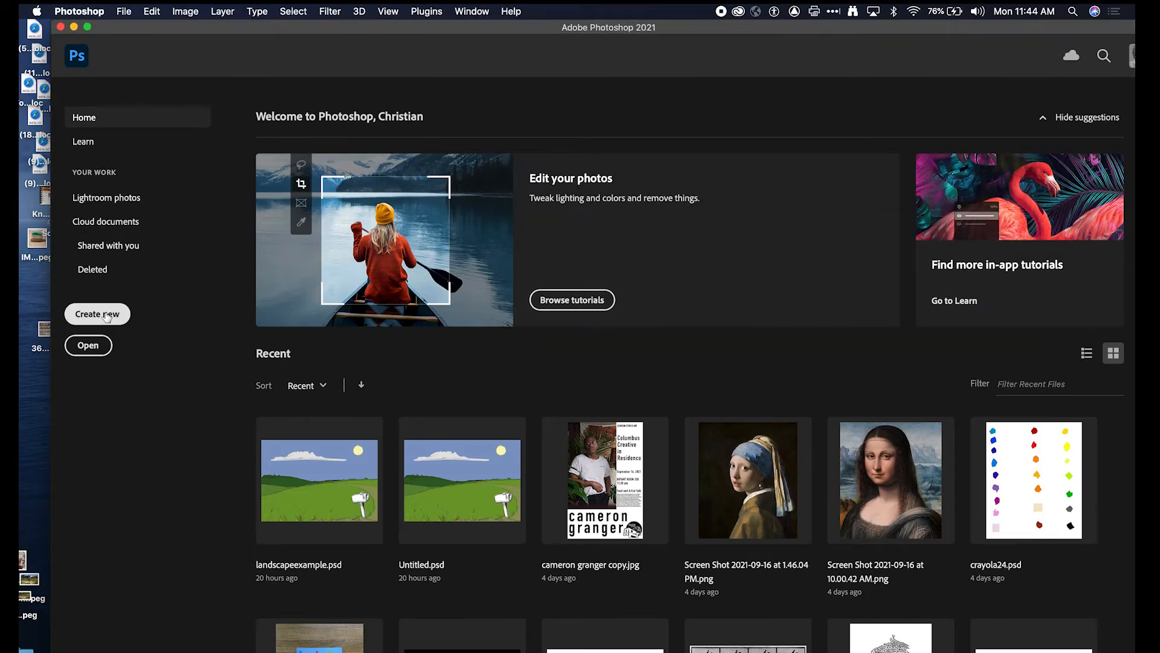
{"action": "left_click", "coordinate": [107, 315]}
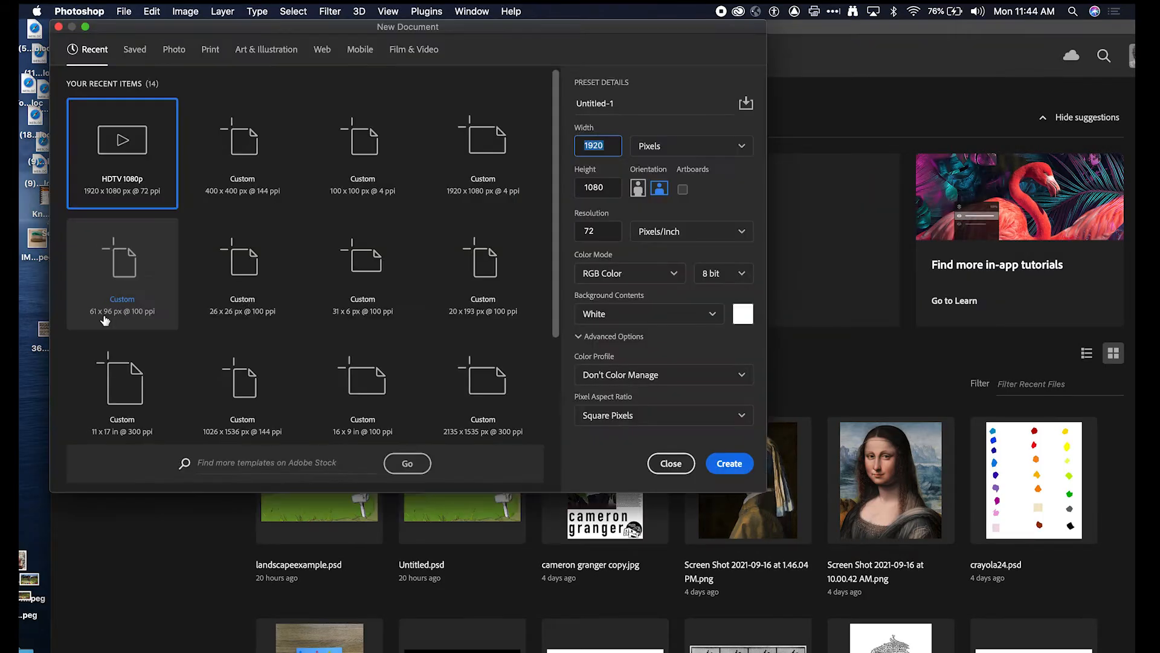
{"action": "left_click", "coordinate": [239, 178]}
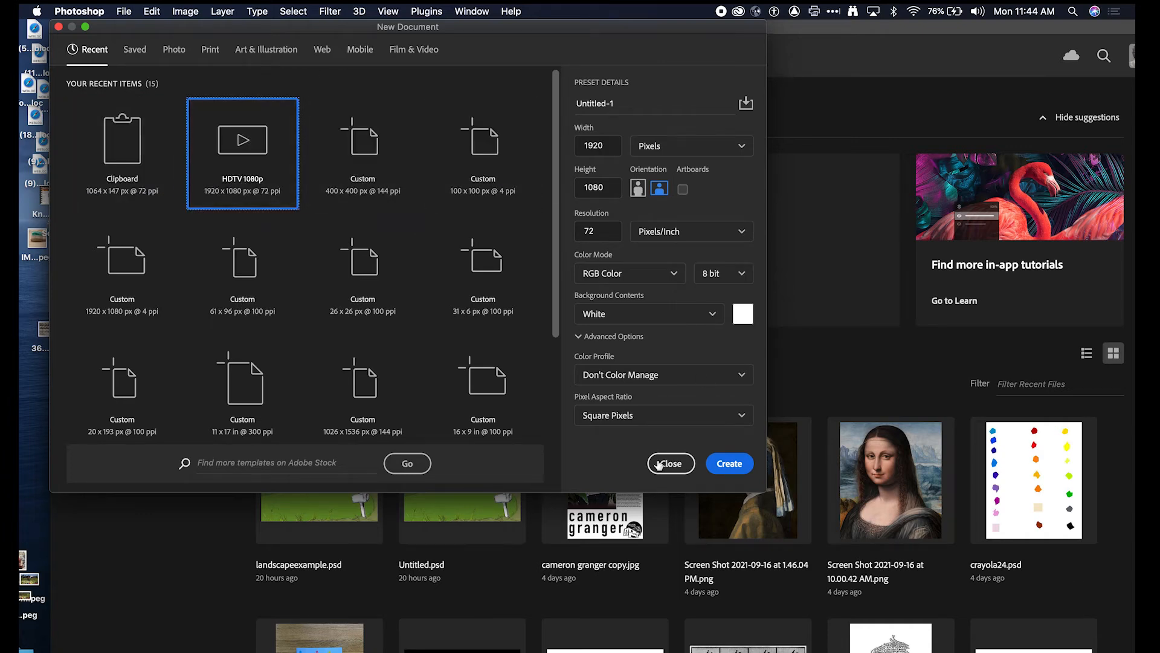
{"action": "left_click", "coordinate": [722, 463]}
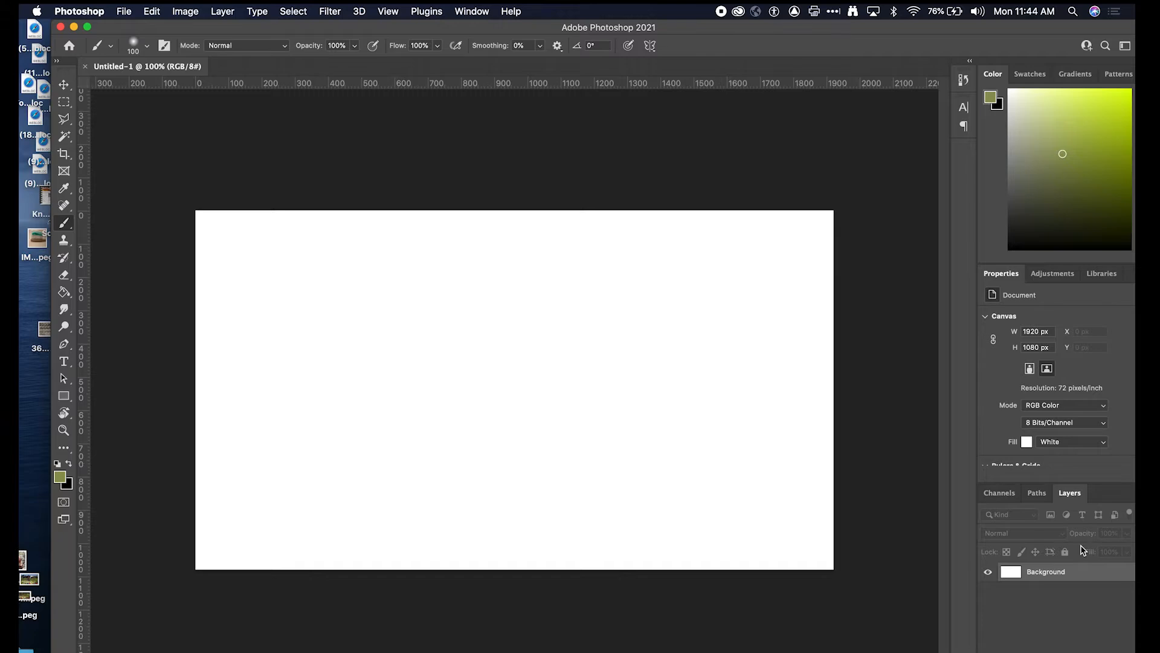
Switch to the Motion workspace, reset its layout, and fit the application window to the screen.
{"action": "left_click", "coordinate": [474, 9]}
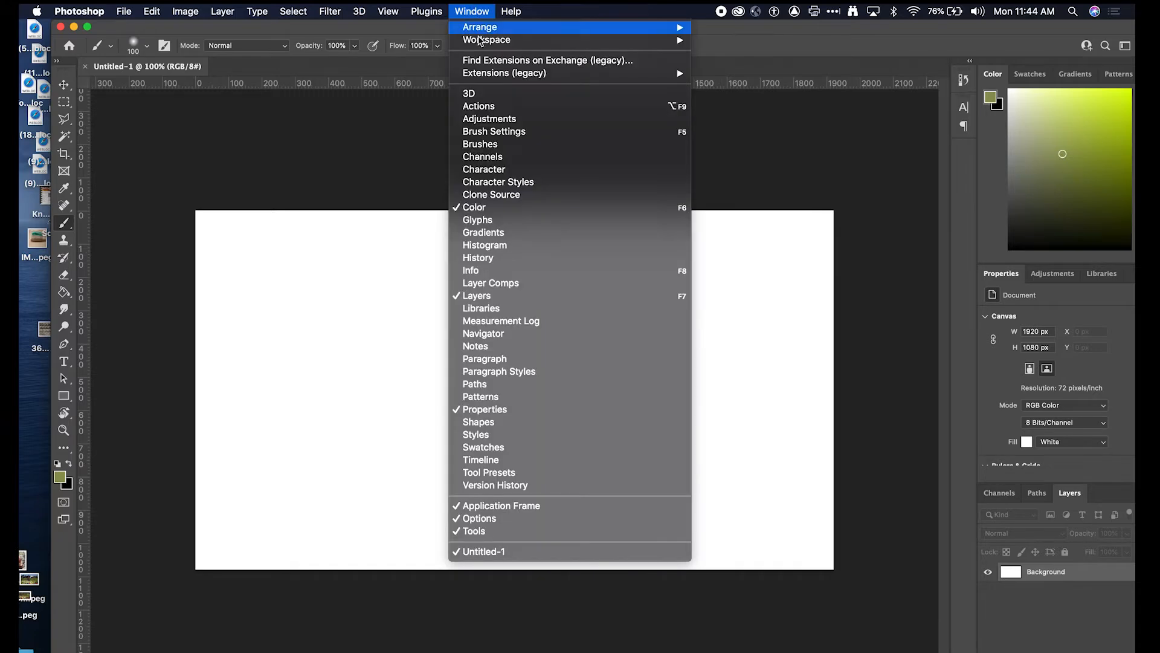
{"action": "mouse_move", "coordinate": [605, 40]}
{"action": "left_click", "coordinate": [745, 111]}
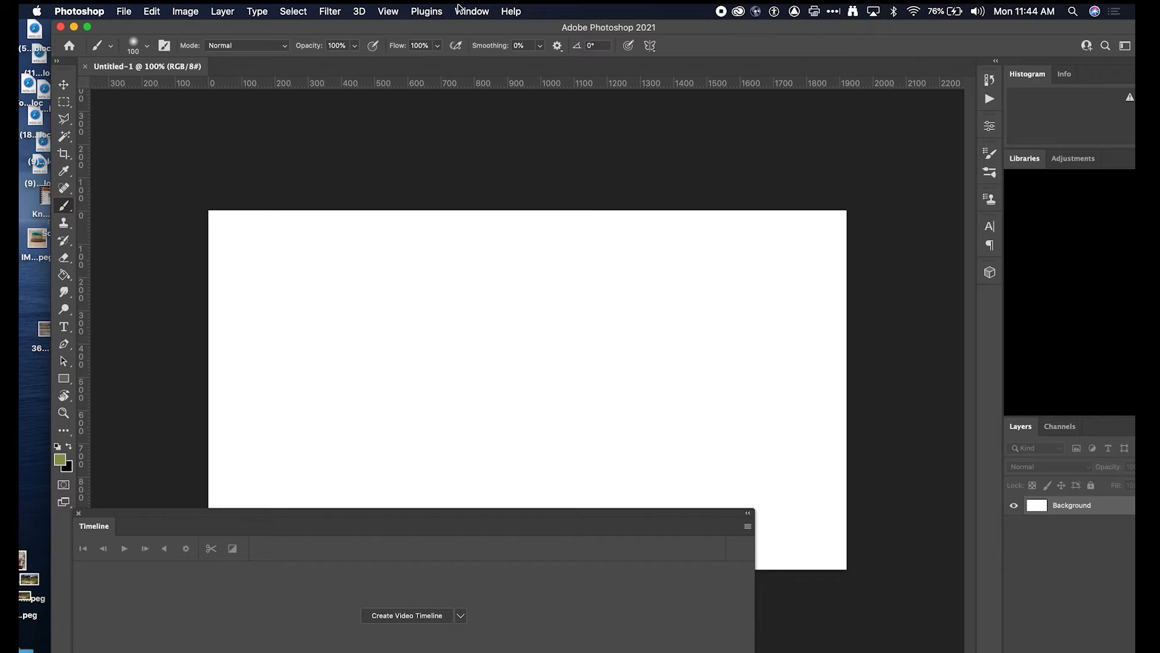
{"action": "left_click", "coordinate": [460, 10]}
{"action": "mouse_move", "coordinate": [484, 40]}
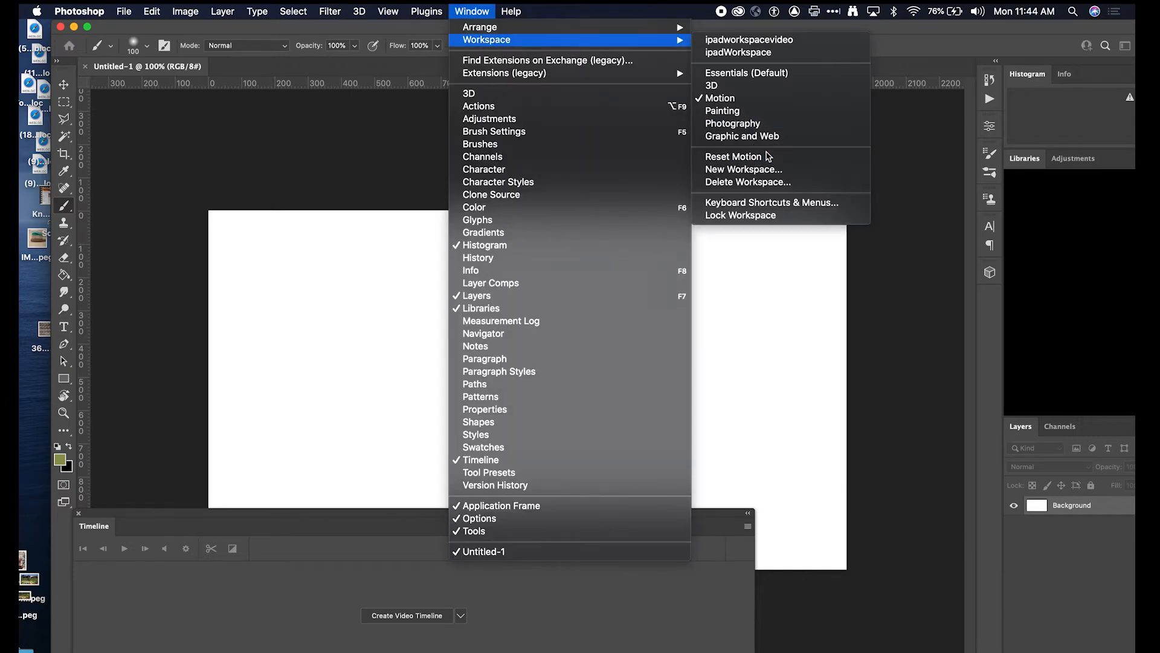
{"action": "left_click", "coordinate": [736, 156]}
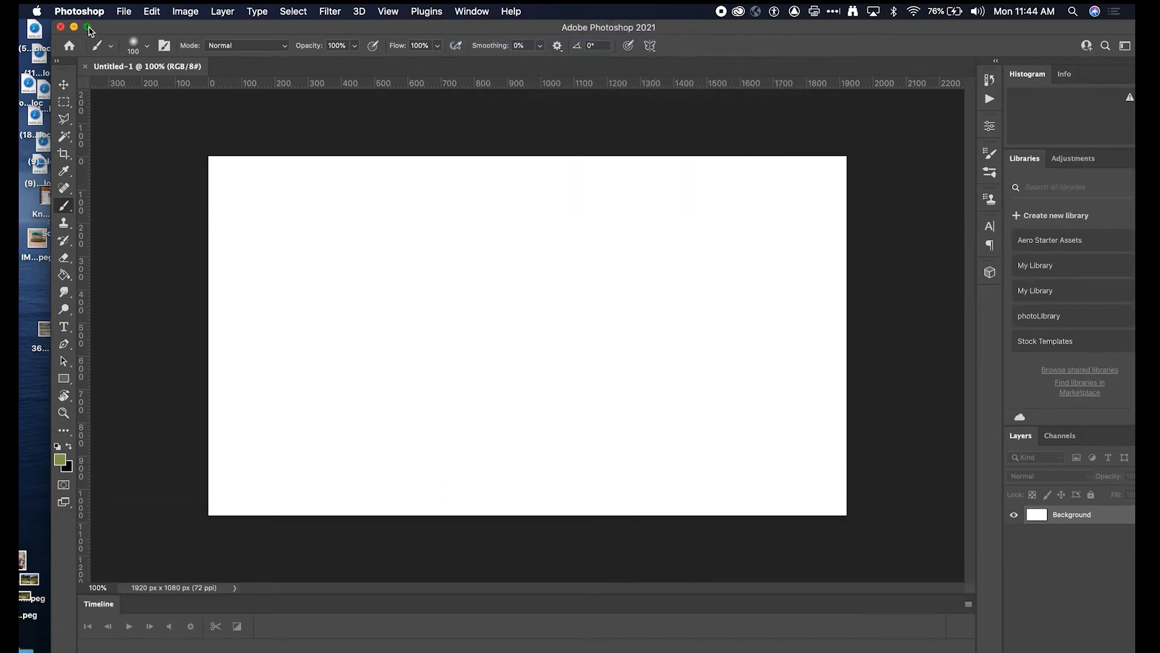
{"action": "left_click", "coordinate": [88, 27]}
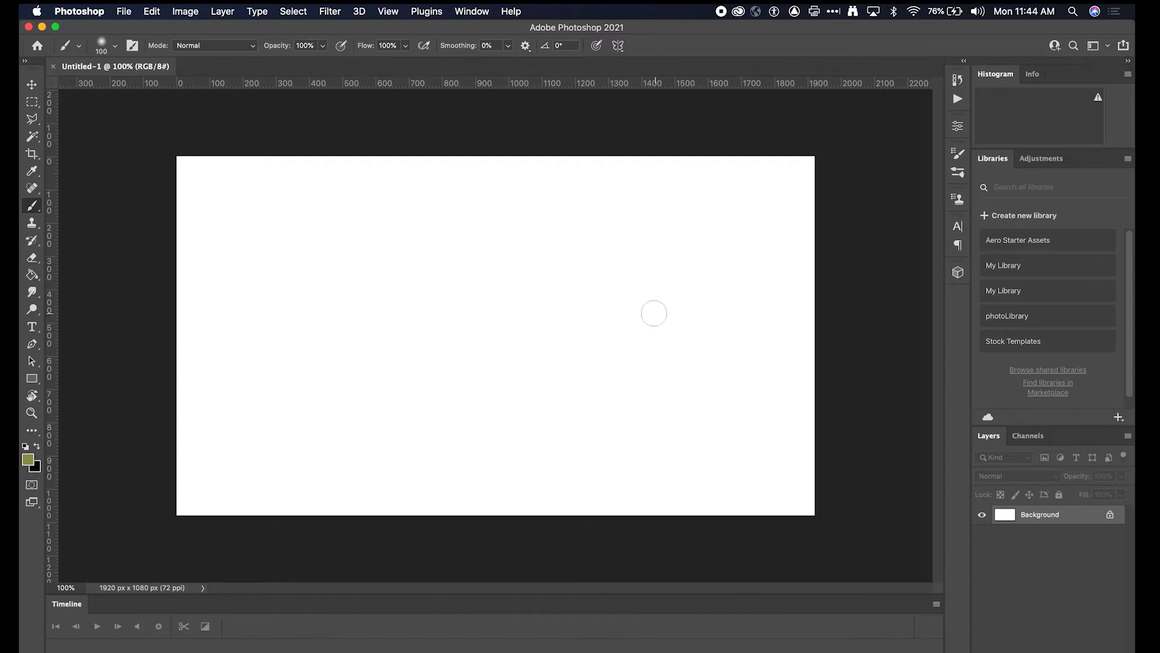
Add a new blank video layer above the Background layer.
{"action": "left_click", "coordinate": [185, 10]}
{"action": "mouse_move", "coordinate": [223, 9]}
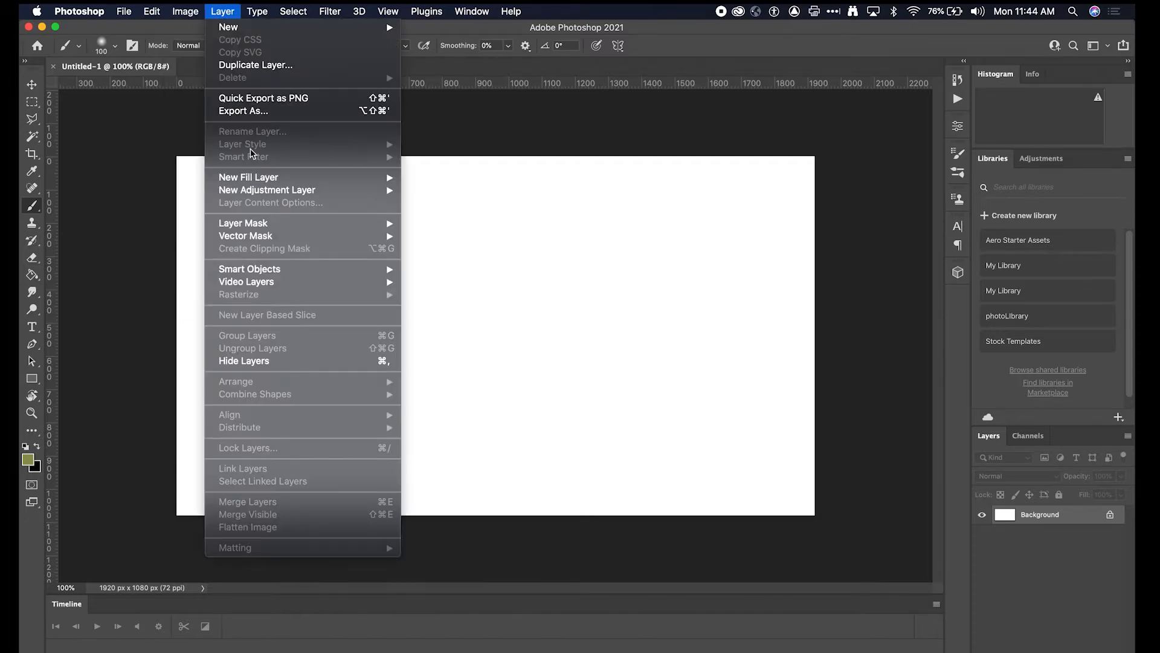
{"action": "mouse_move", "coordinate": [297, 286]}
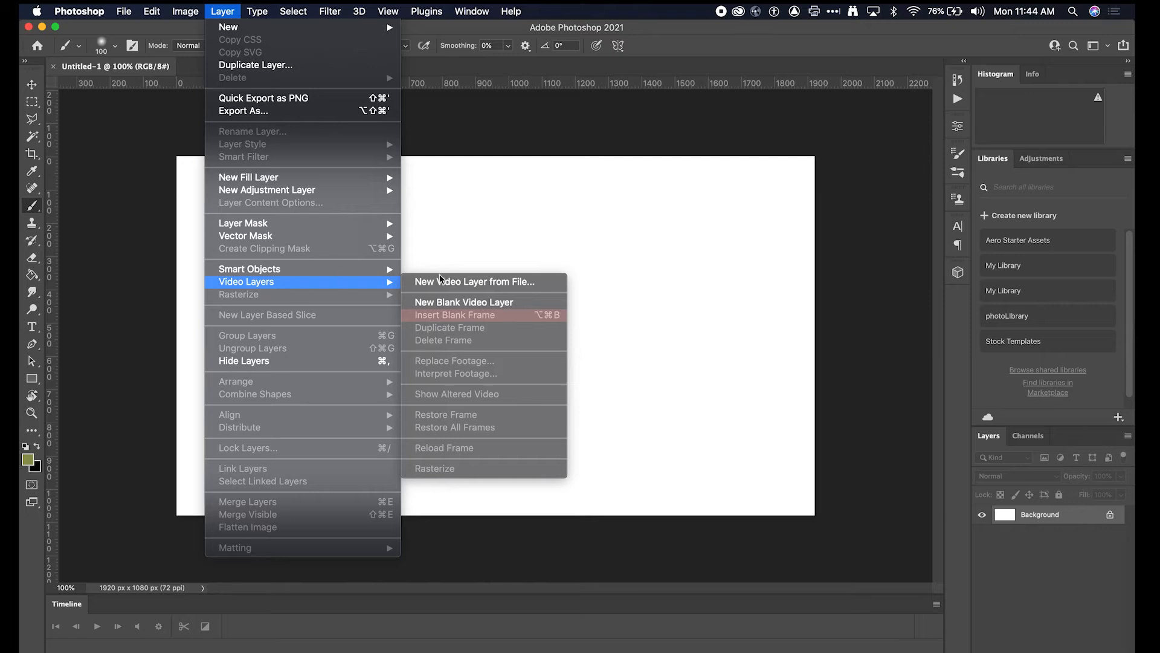
{"action": "left_click", "coordinate": [497, 303]}
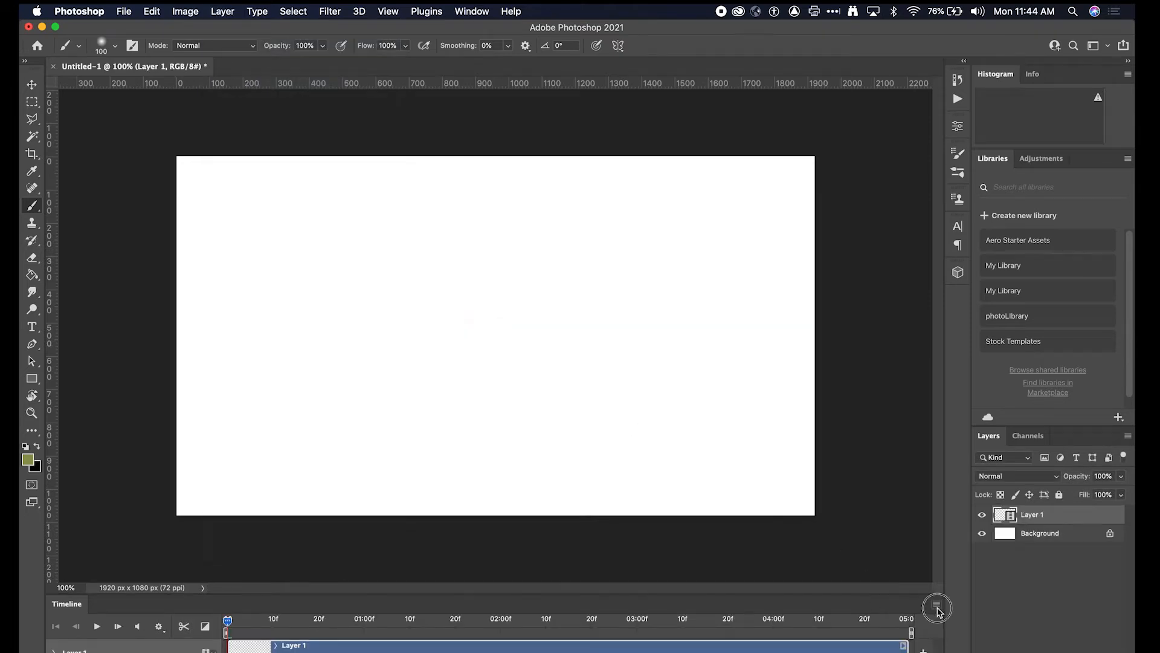
Set the timeline frame rate to 12 fps.
{"action": "left_click", "coordinate": [936, 607]}
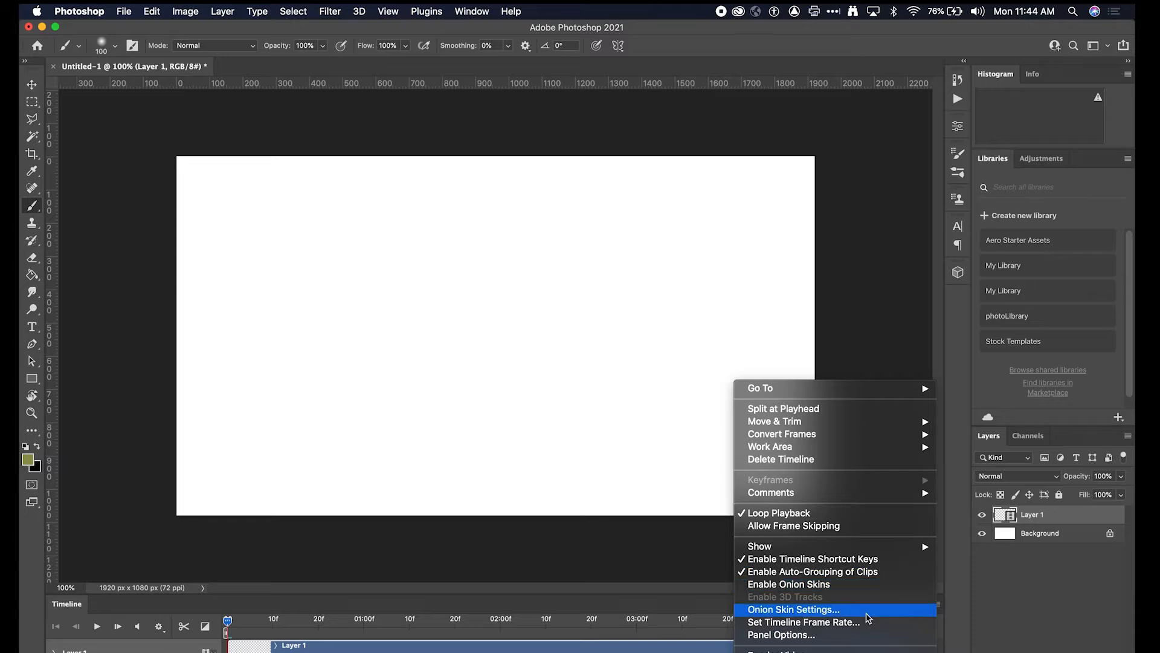
{"action": "left_click", "coordinate": [864, 622]}
{"action": "type", "text": "12"}
{"action": "left_click", "coordinate": [596, 299]}
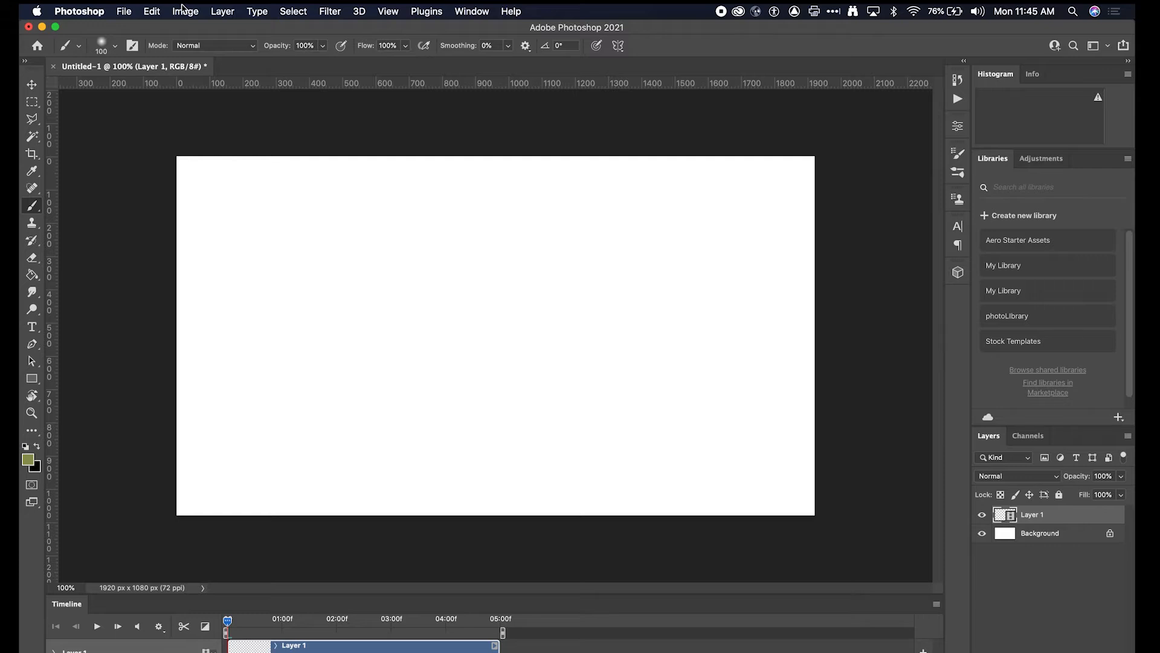
Create a new video layer from 001.png in the Desktop's buck folder, sorting the files by date modified to find it.
{"action": "left_click", "coordinate": [223, 11]}
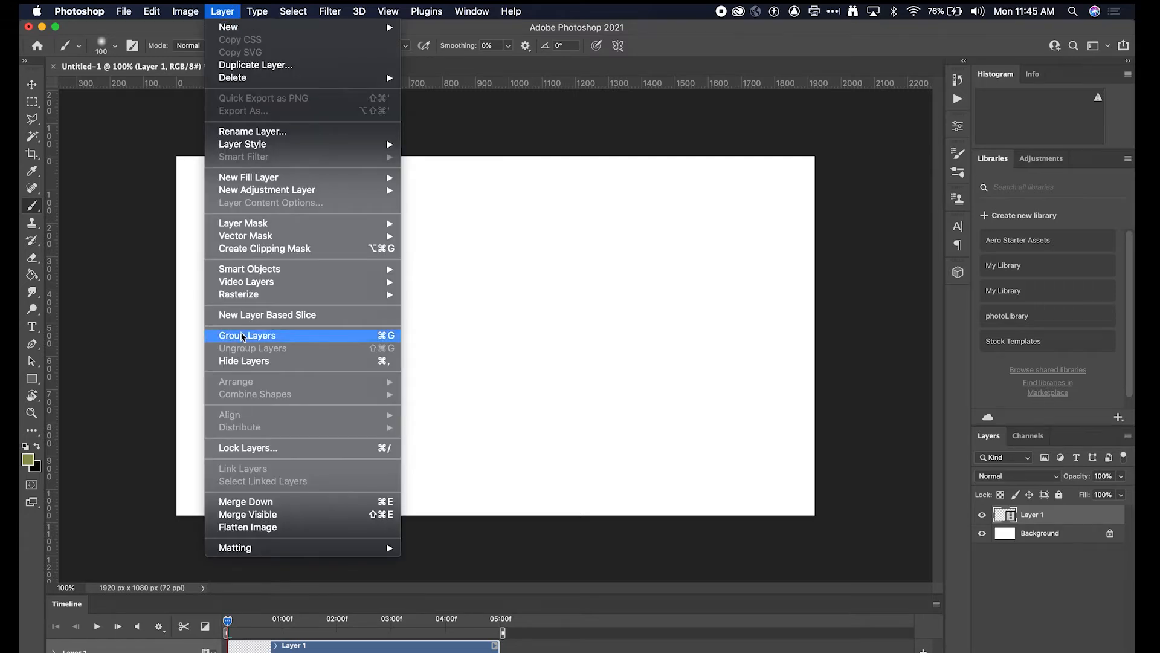
{"action": "mouse_move", "coordinate": [263, 284]}
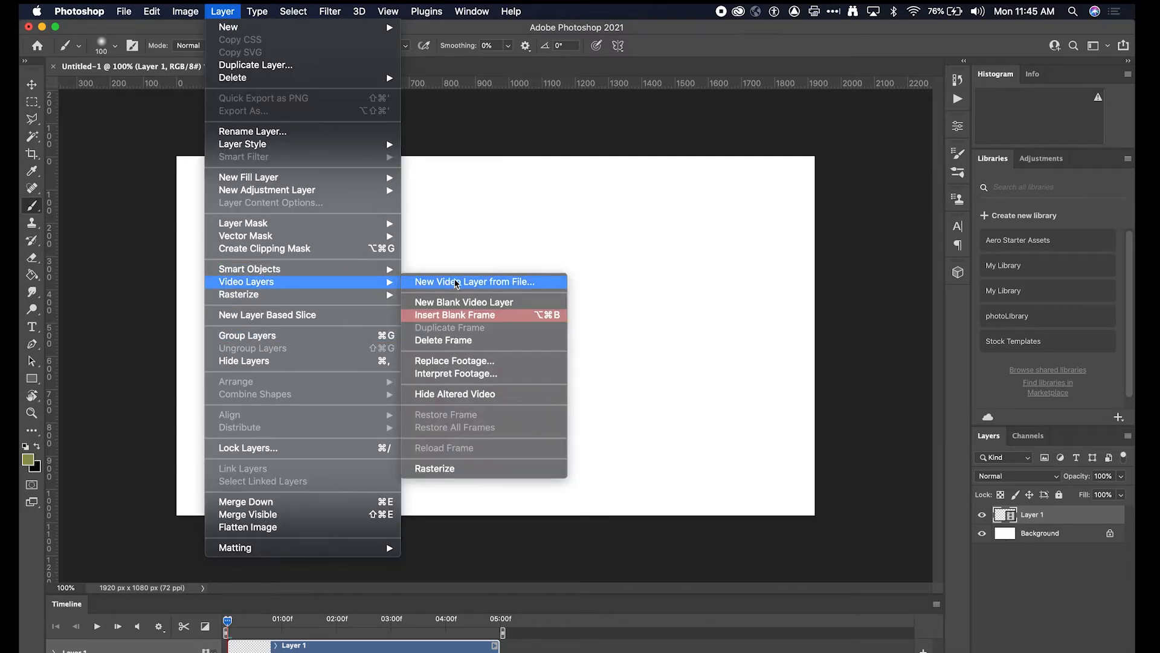
{"action": "left_click", "coordinate": [504, 284]}
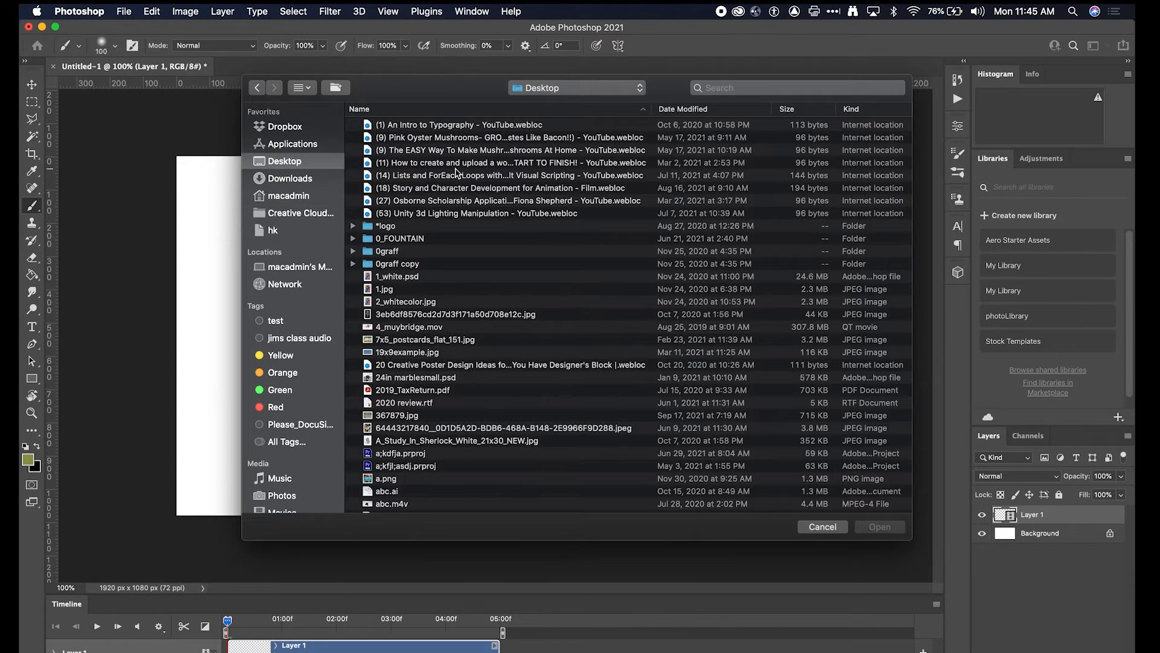
{"action": "left_click", "coordinate": [718, 125]}
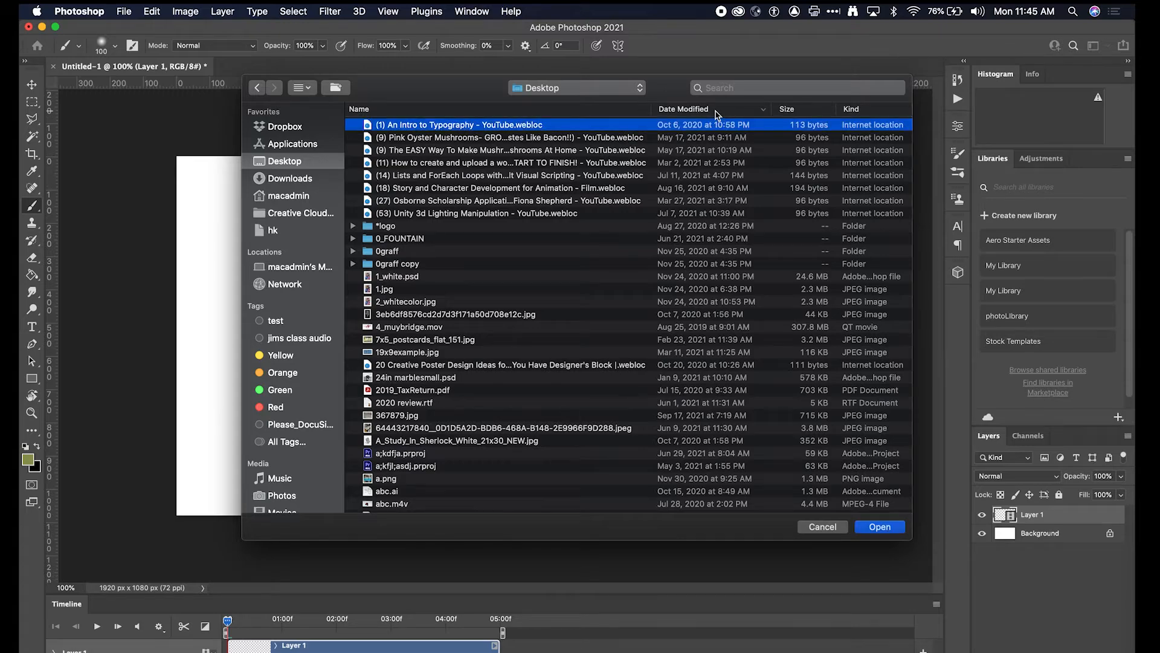
{"action": "left_click", "coordinate": [717, 109]}
{"action": "scroll", "coordinate": [602, 217], "scroll_direction": "up", "scroll_amount": 20}
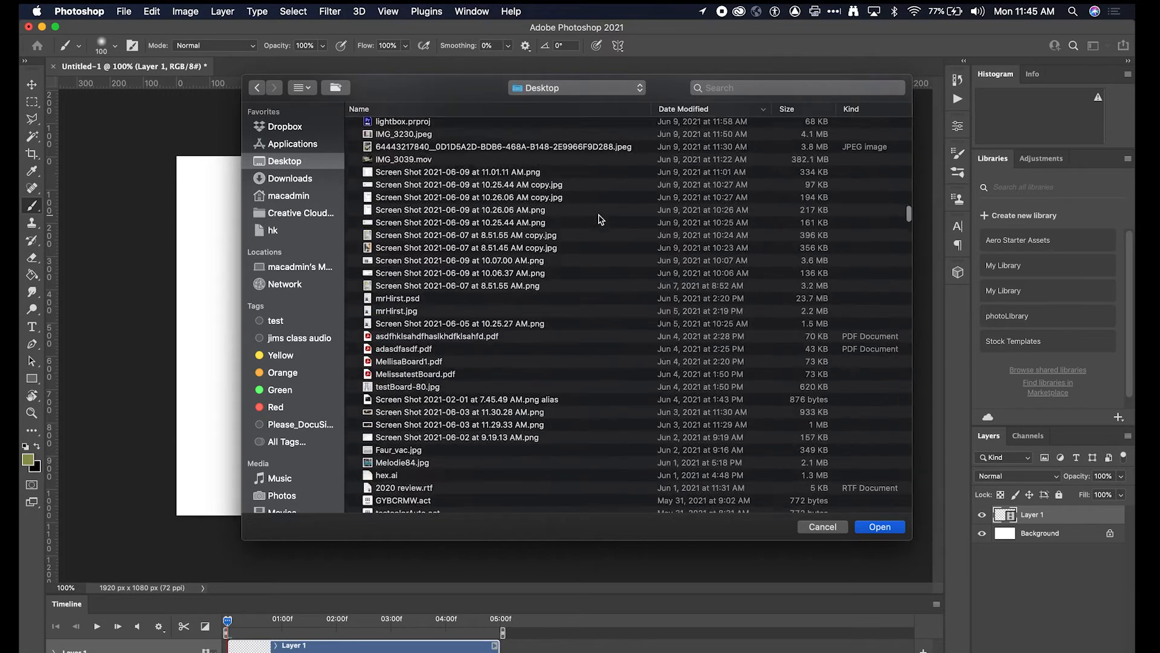
{"action": "left_click", "coordinate": [439, 128]}
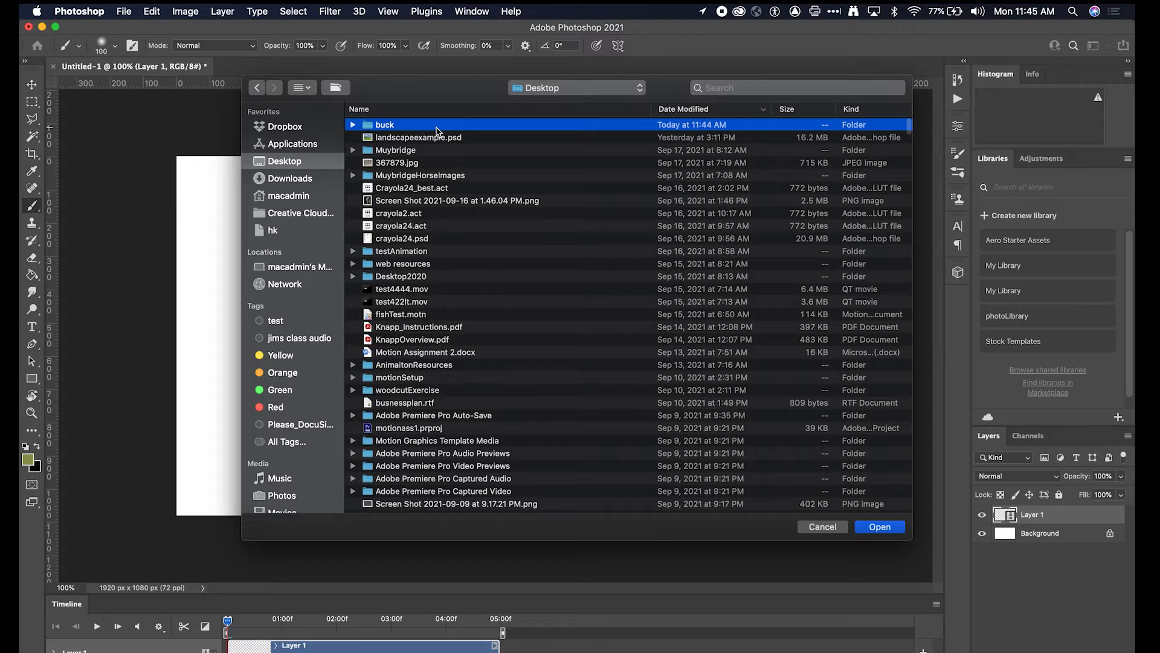
{"action": "double_click", "coordinate": [438, 128]}
{"action": "left_click", "coordinate": [387, 218]}
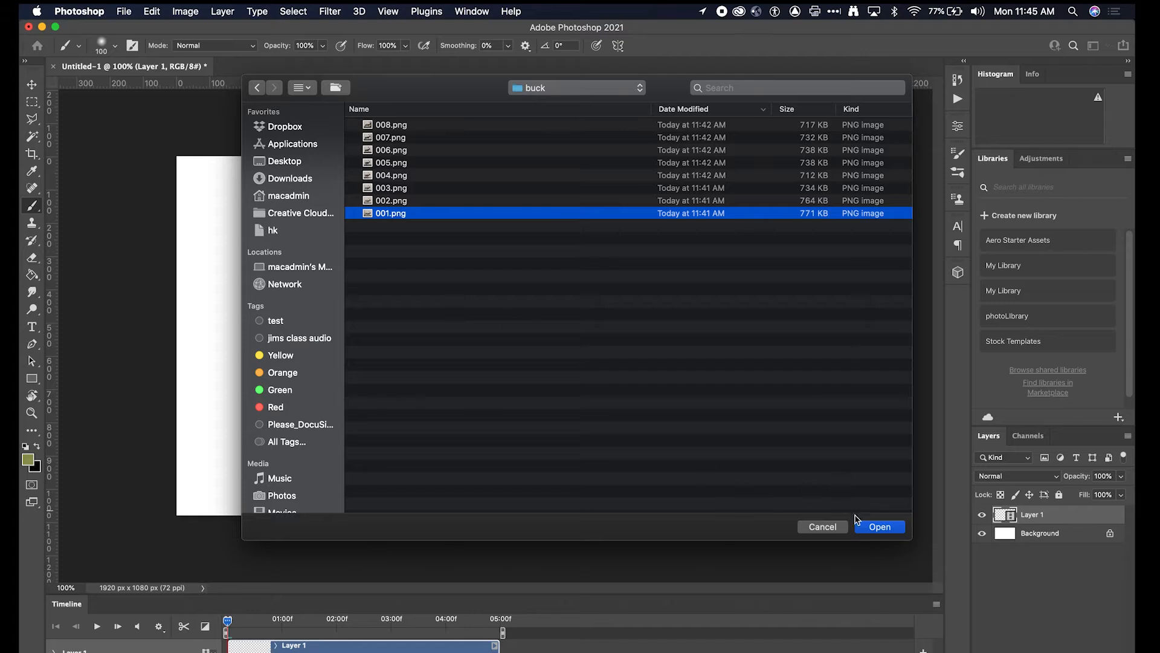
{"action": "left_click", "coordinate": [884, 528]}
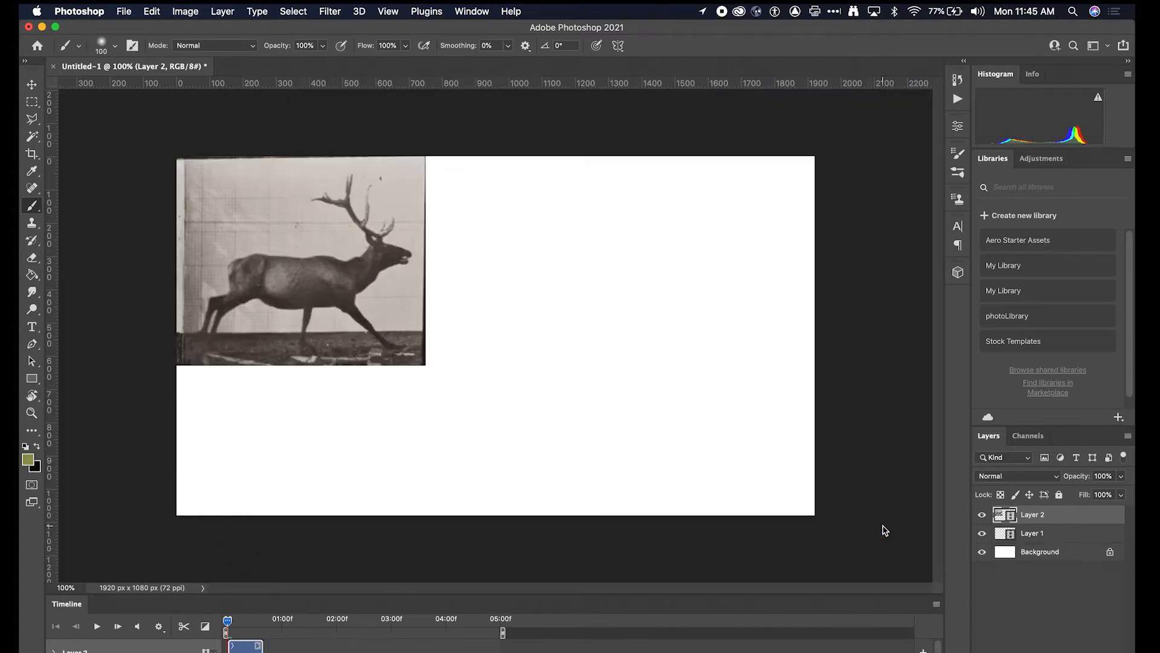
Enlarge the timeline area so that all video layer tracks and the audio track fit in view.
{"action": "left_click", "coordinate": [231, 623]}
{"action": "left_click_drag", "start_coordinate": [231, 622], "coordinate": [199, 621]}
{"action": "left_click_drag", "start_coordinate": [276, 598], "coordinate": [300, 523]}
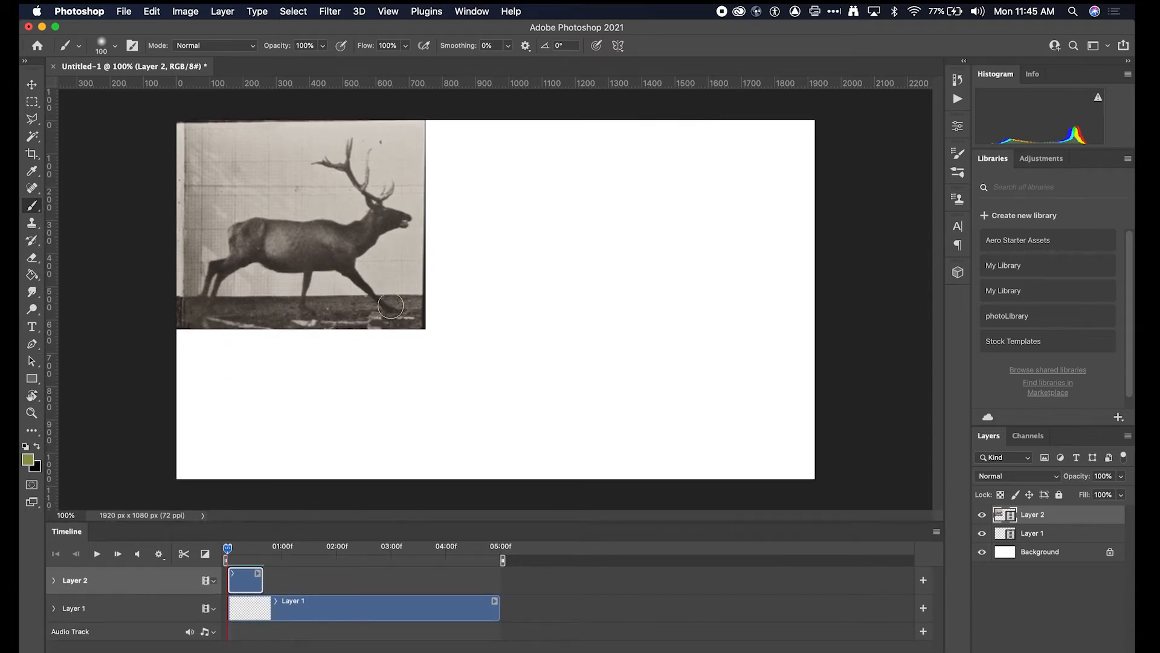
Rename the imported elk video layer as buck and move it directly below Layer 1.
{"action": "double_click", "coordinate": [1029, 515]}
{"action": "type", "text": "buck"}
{"action": "key", "text": "Return"}
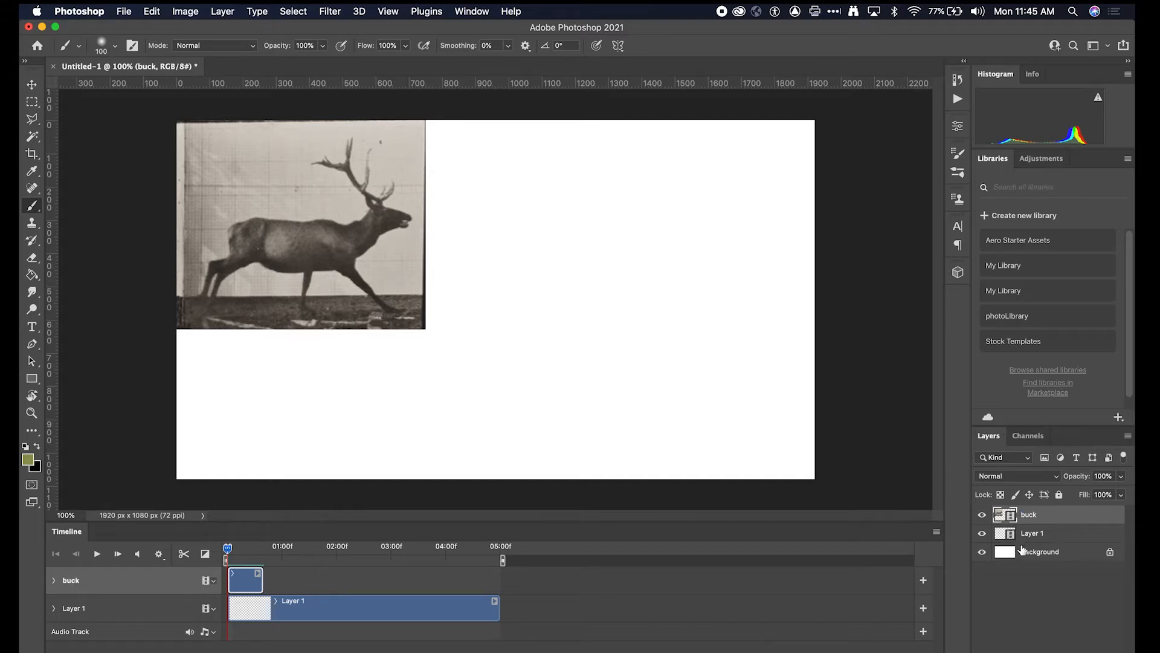
{"action": "left_click", "coordinate": [997, 520]}
{"action": "left_click_drag", "start_coordinate": [998, 519], "coordinate": [1003, 543]}
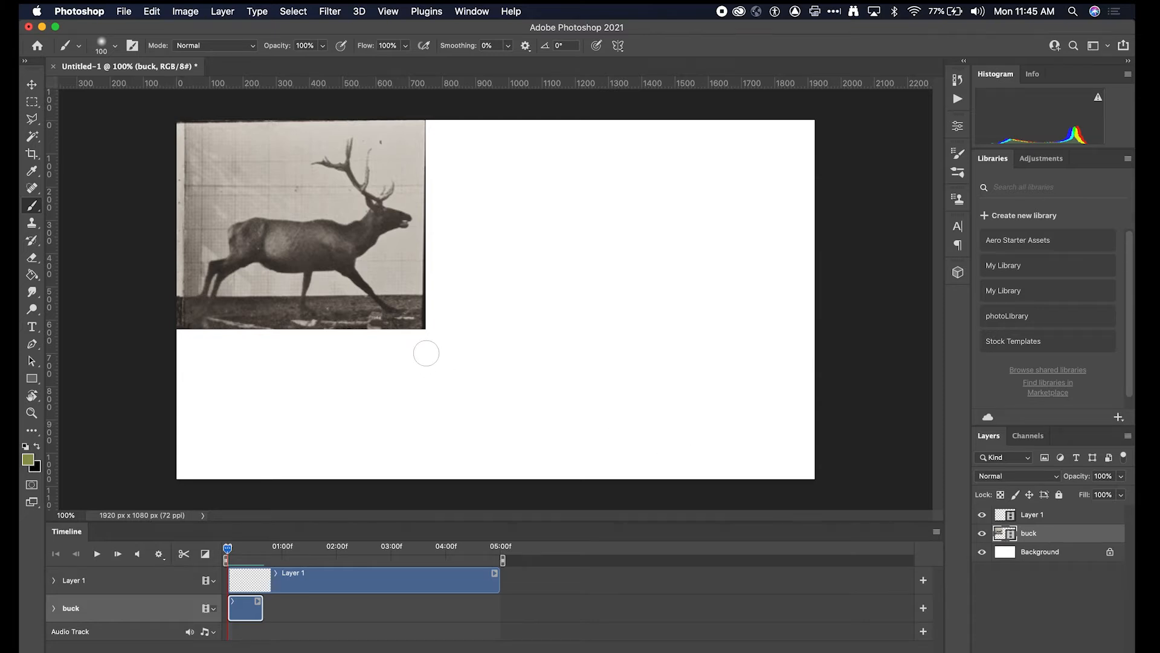
Convert the buck layer to a smart object, scale it to about 171% to fill the canvas height, and center it horizontally.
{"action": "key", "text": "super+t"}
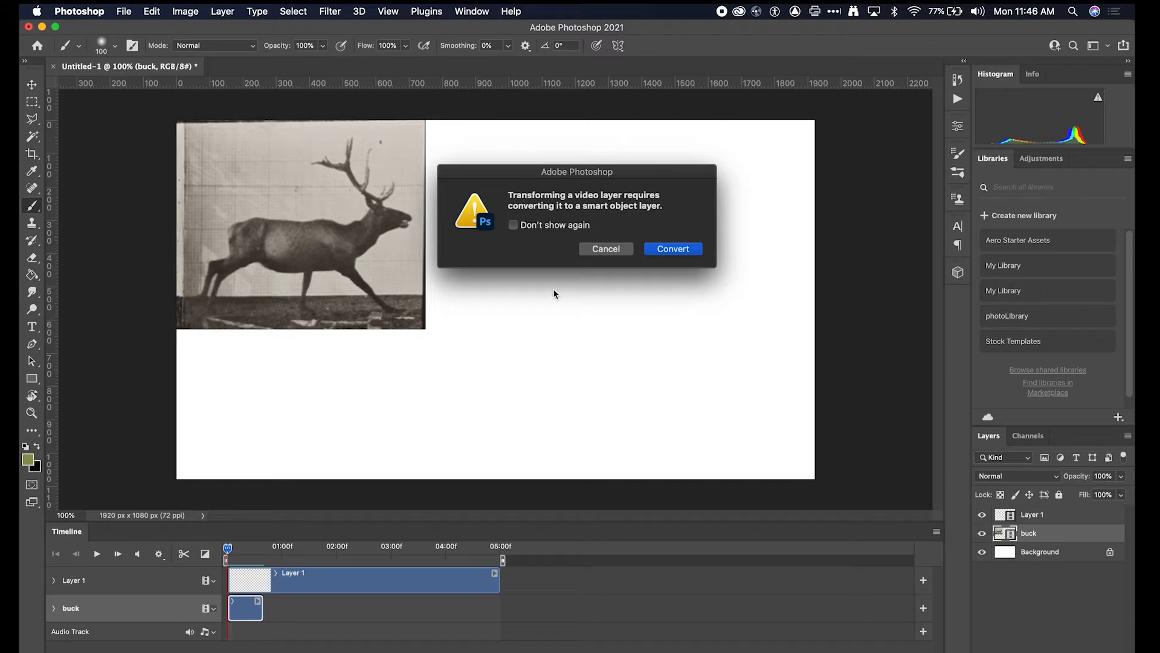
{"action": "left_click", "coordinate": [673, 249]}
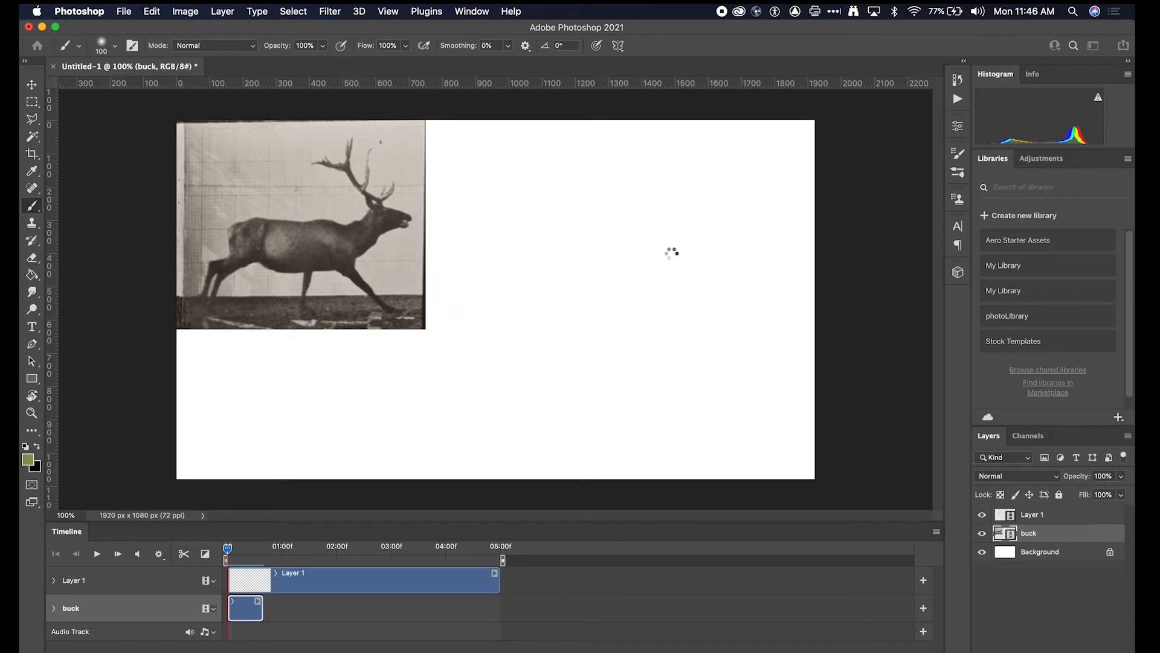
{"action": "left_click_drag", "start_coordinate": [427, 330], "coordinate": [620, 460]}
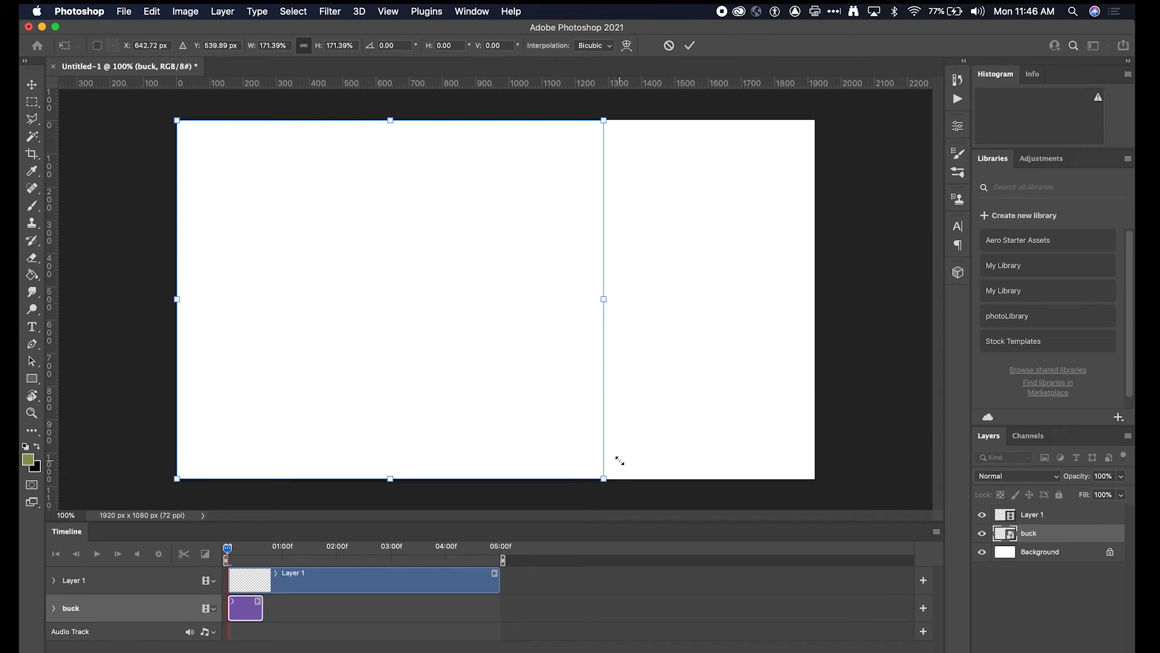
{"action": "left_click_drag", "start_coordinate": [412, 422], "coordinate": [524, 414]}
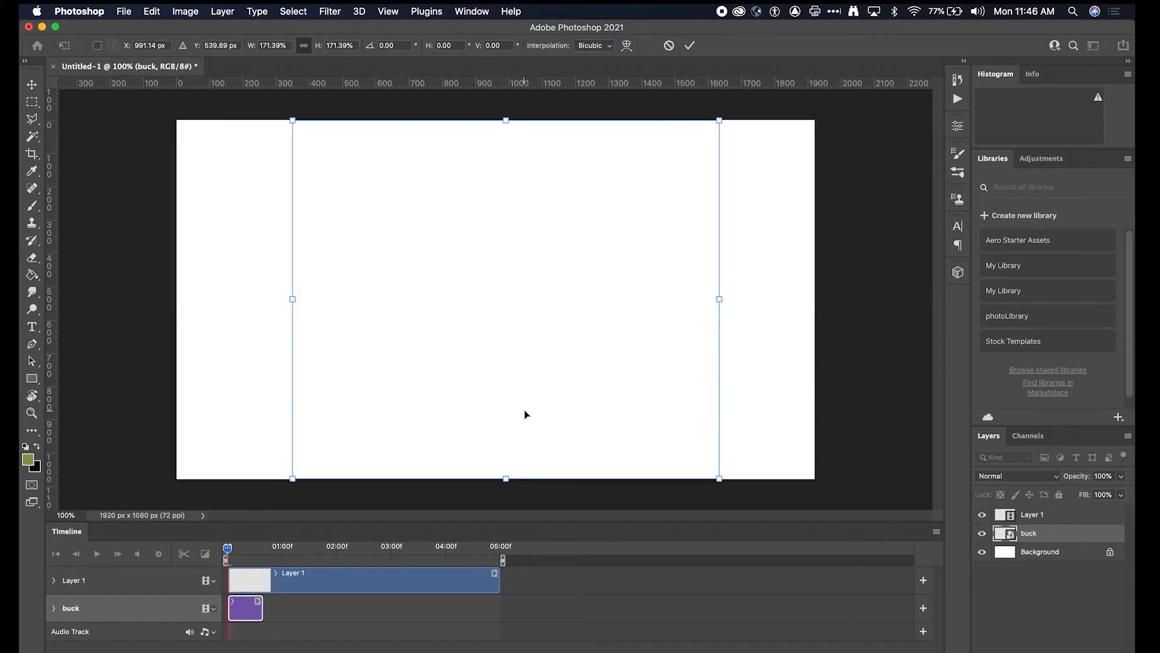
{"action": "key", "text": "Return"}
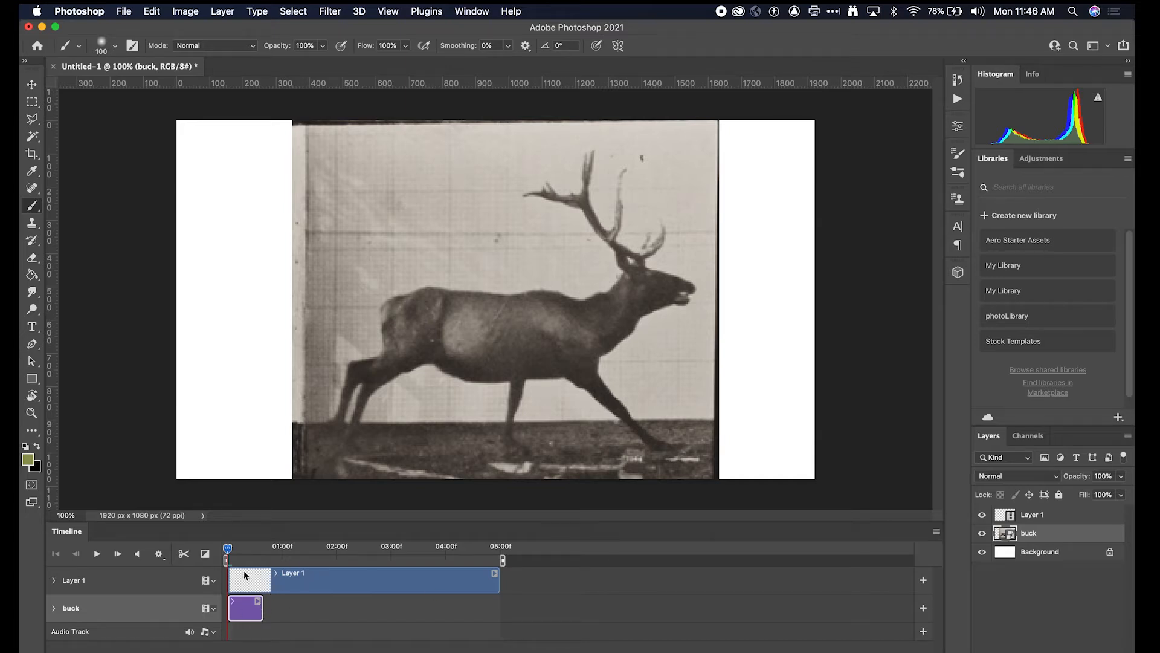
Play the elk animation and magnify the timeline scale to view the buck clip by individual frames.
{"action": "key", "text": "space"}
{"action": "mouse_move", "coordinate": [258, 651]}
{"action": "left_mouse_down"}
{"action": "mouse_move", "coordinate": [240, 651]}
{"action": "mouse_move", "coordinate": [275, 651]}
{"action": "left_mouse_up"}
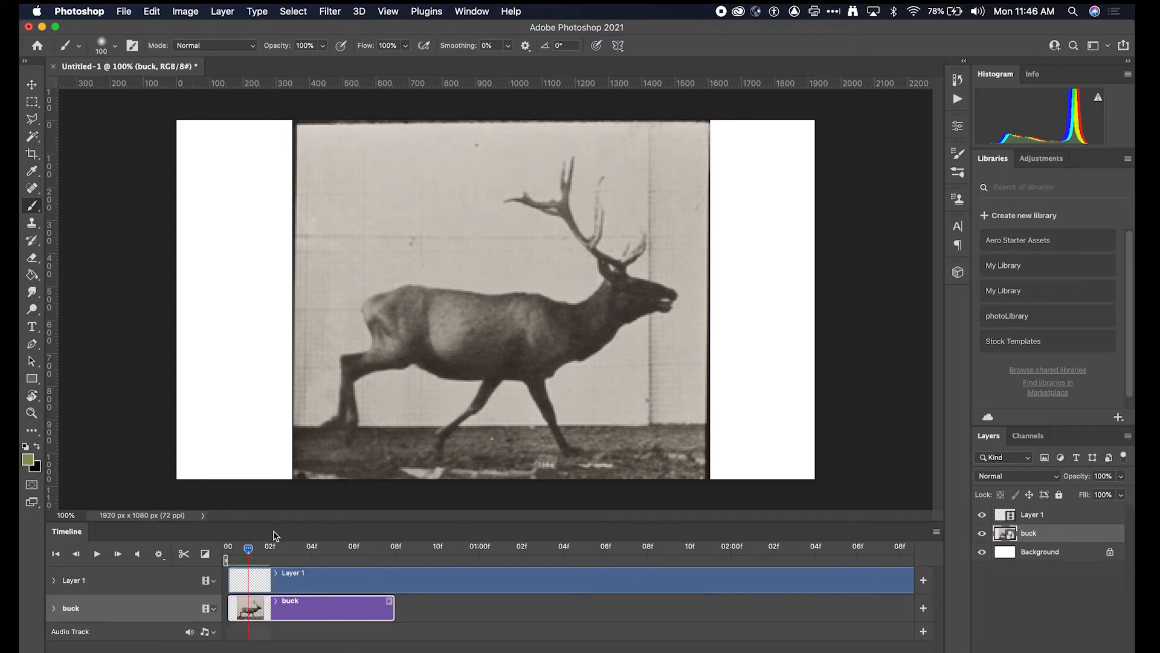
Return to the first frame and lower the buck layer's opacity to 47%.
{"action": "mouse_move", "coordinate": [250, 549]}
{"action": "left_mouse_down"}
{"action": "mouse_move", "coordinate": [228, 549]}
{"action": "mouse_move", "coordinate": [355, 549]}
{"action": "mouse_move", "coordinate": [228, 549]}
{"action": "left_mouse_up"}
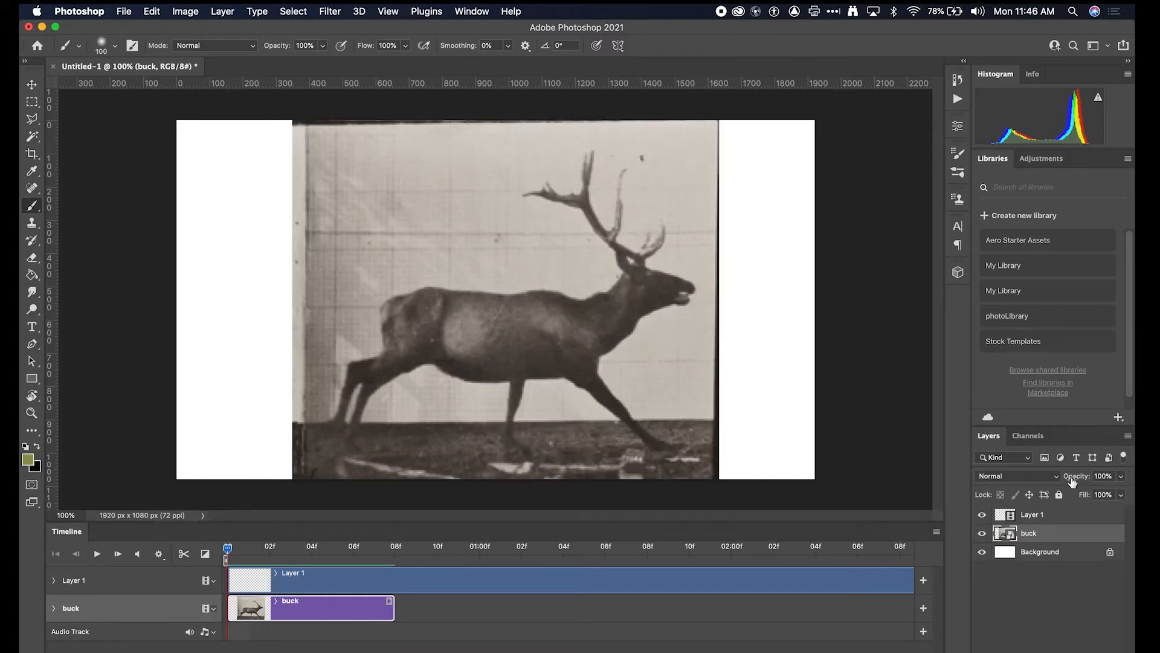
{"action": "mouse_move", "coordinate": [1085, 477]}
{"action": "left_mouse_down"}
{"action": "mouse_move", "coordinate": [1040, 479]}
{"action": "mouse_move", "coordinate": [1080, 481]}
{"action": "left_mouse_up"}
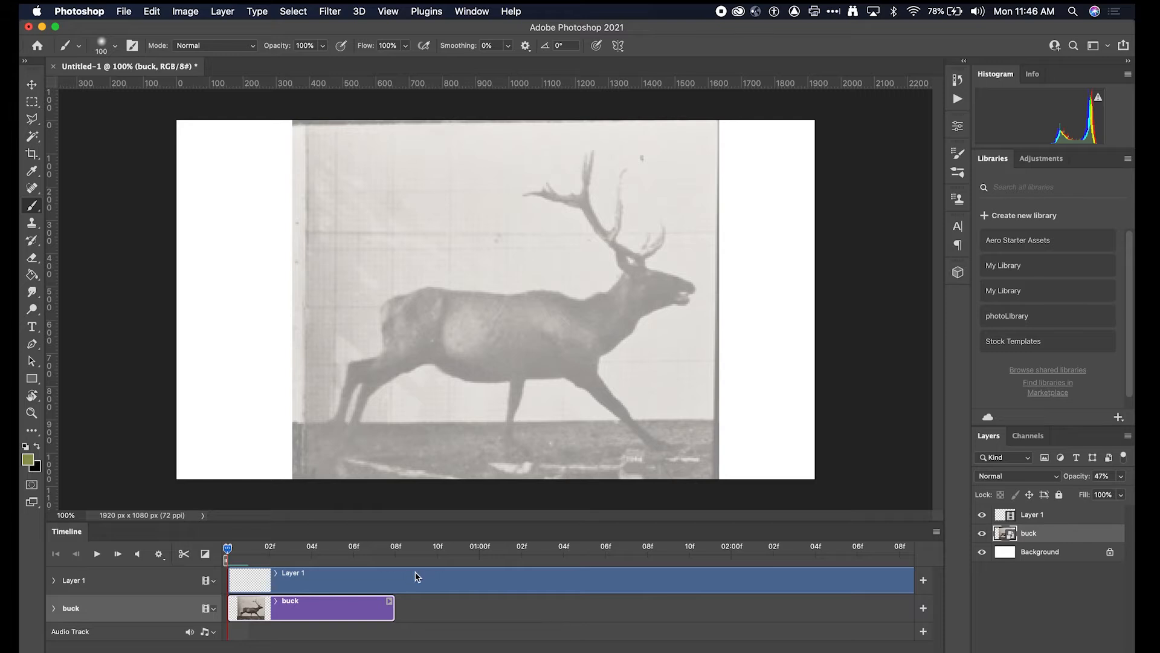
Step through the faded buck clip frame by frame to its end and return to the first frame.
{"action": "key", "text": "Right"}
{"action": "key", "text": "Right"}
{"action": "key", "text": "Right"}
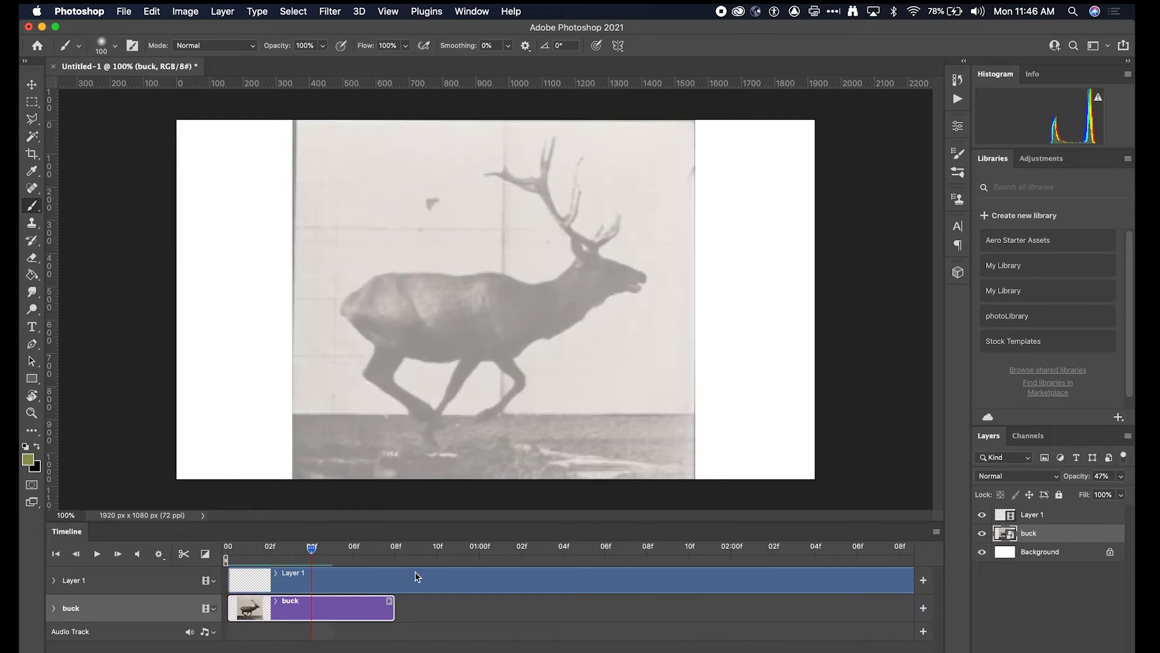
{"action": "key", "text": "Right"}
{"action": "key", "text": "Right"}
{"action": "key", "text": "Right"}
{"action": "key", "text": "Right"}
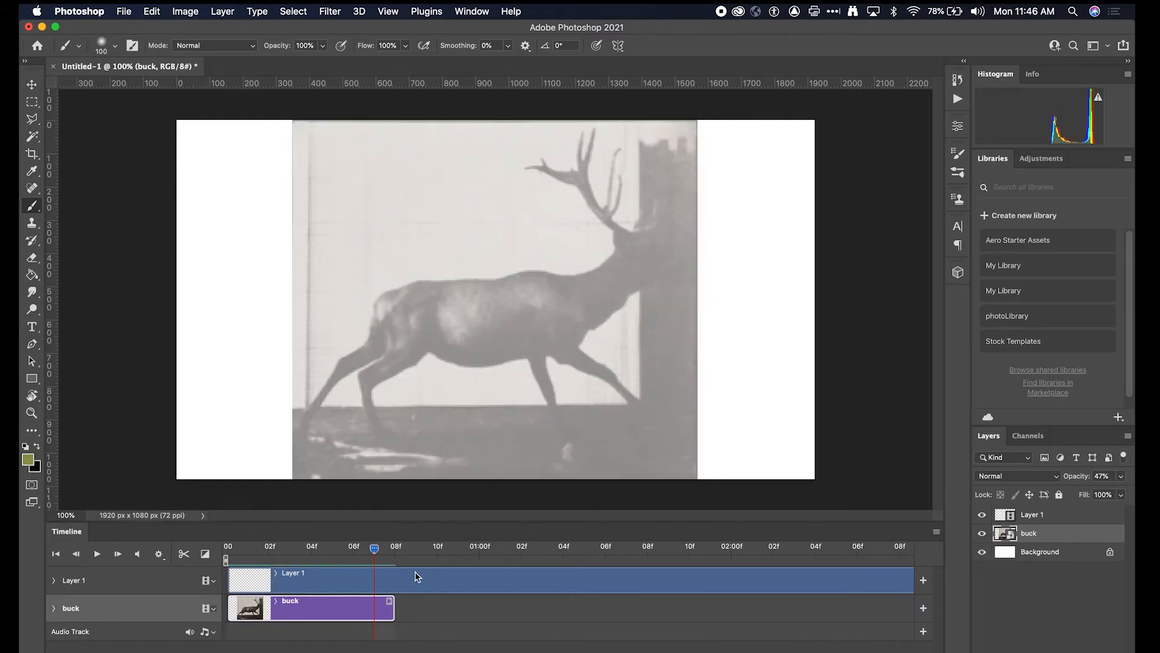
{"action": "key", "text": "Right"}
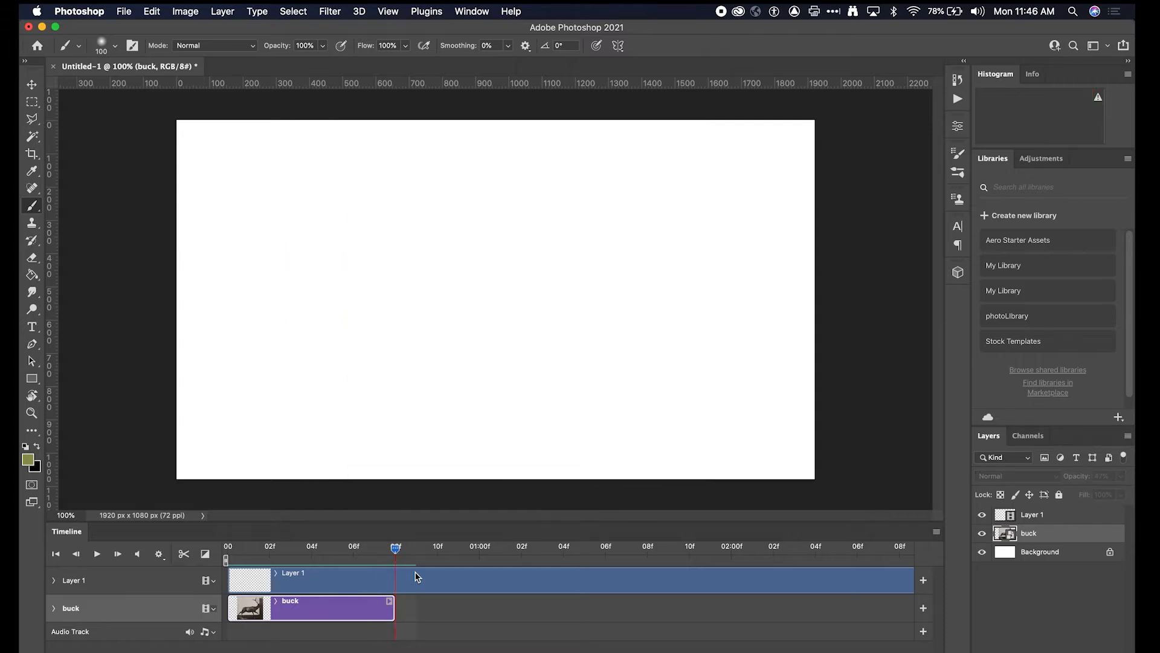
{"action": "key", "text": "Left"}
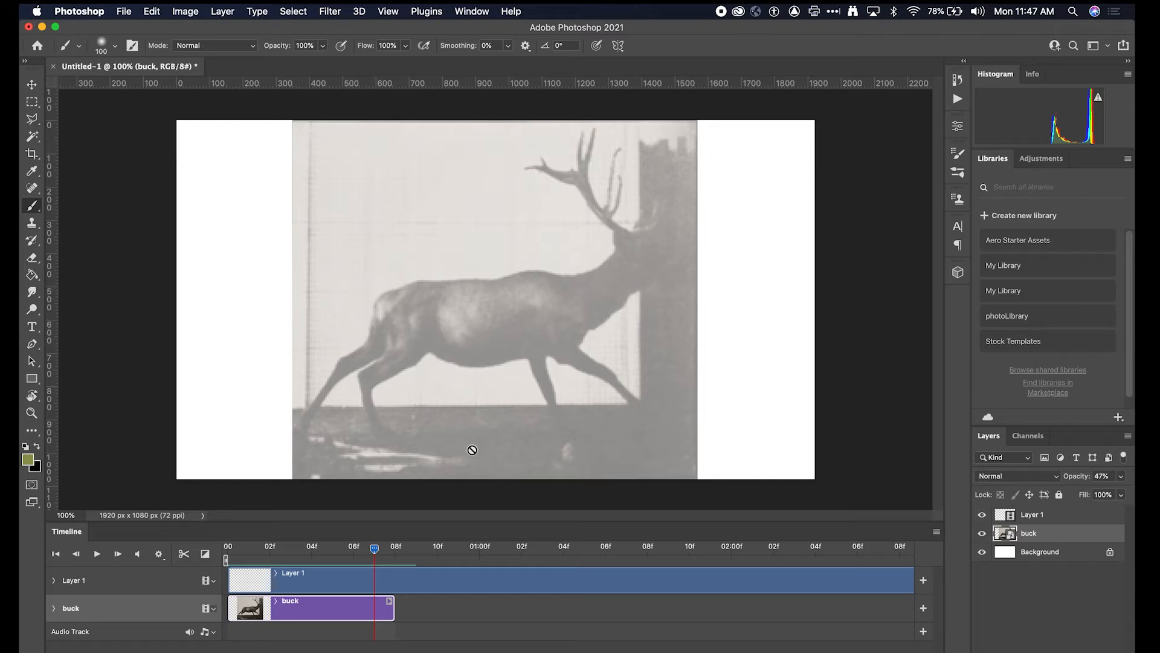
{"action": "left_click_drag", "start_coordinate": [374, 550], "coordinate": [227, 547]}
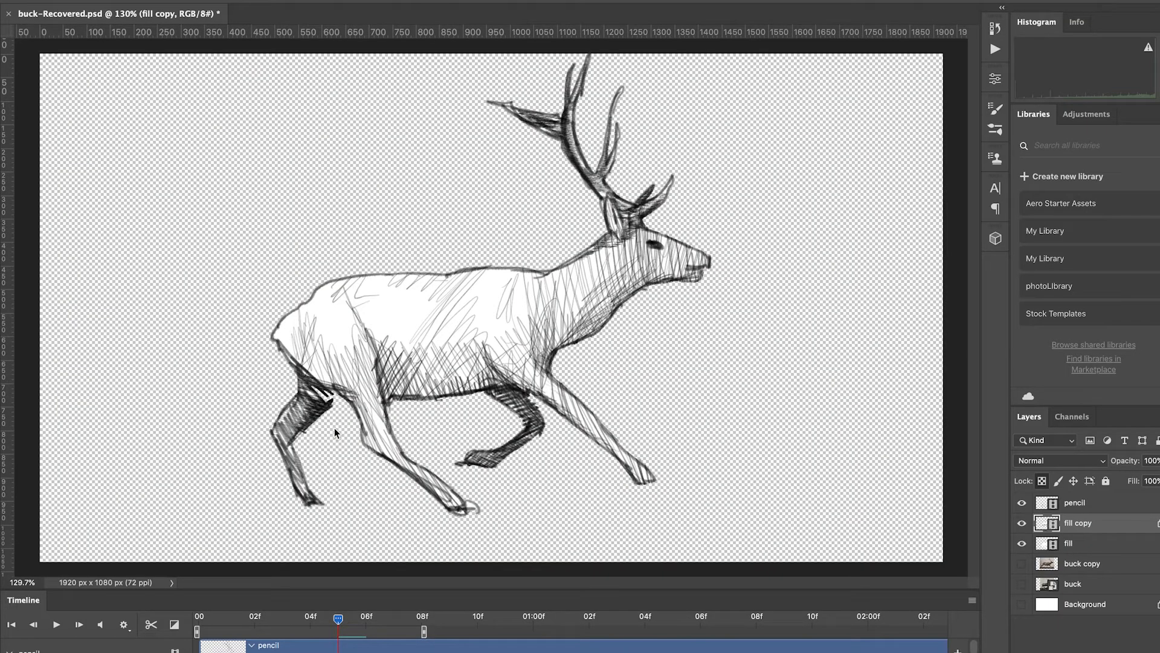
Play the finished elk drawing animation in buck-Recovered.psd from the first frame.
{"action": "left_click_drag", "start_coordinate": [334, 619], "coordinate": [195, 621]}
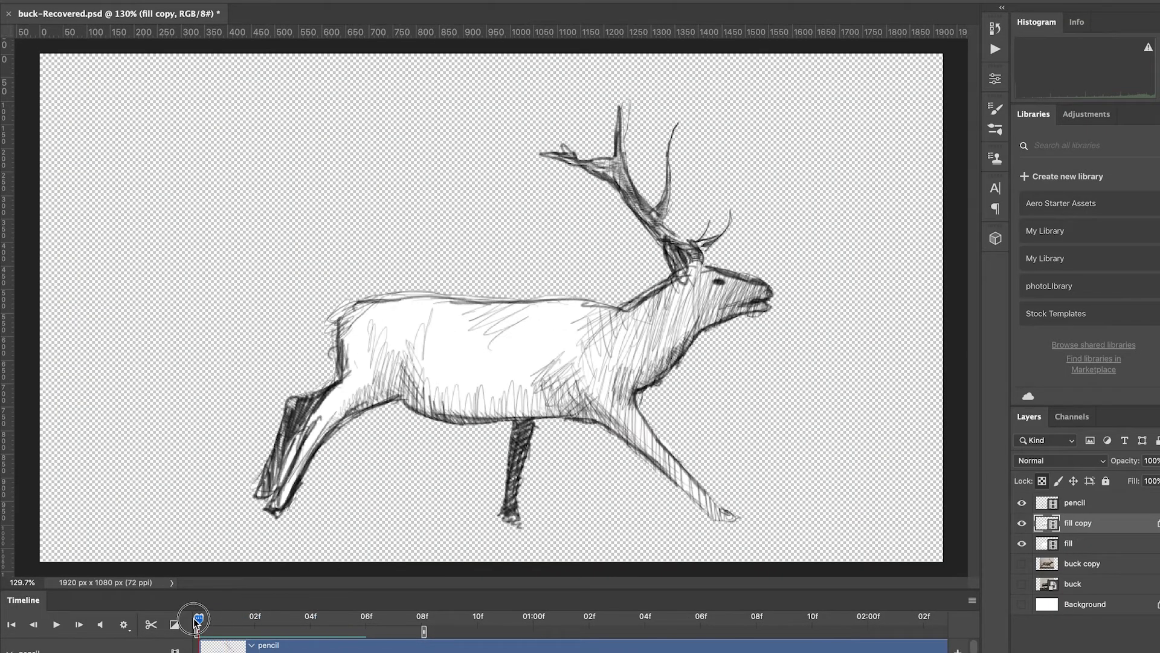
{"action": "key", "text": "space"}
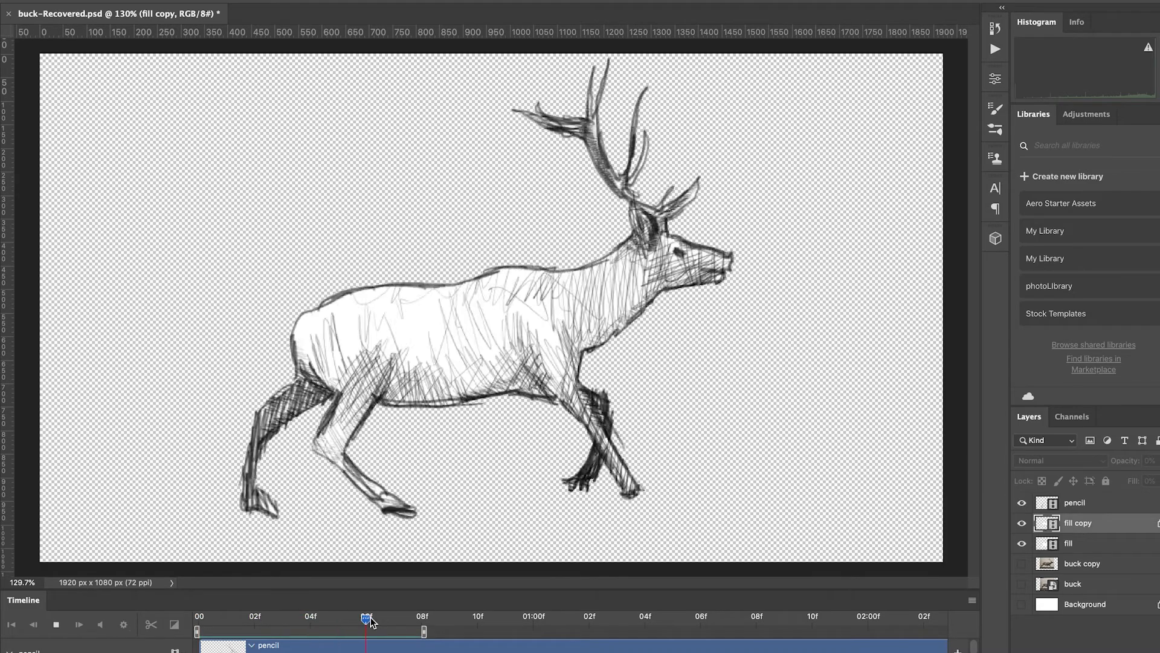
{"action": "key", "text": "space"}
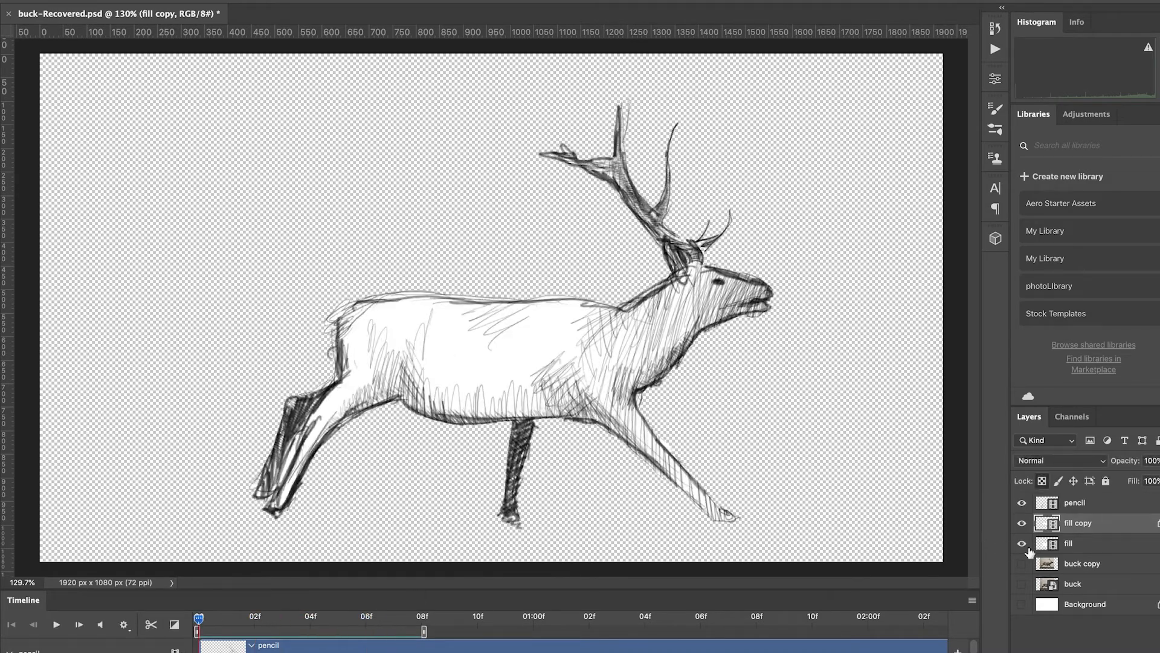
Hide the fill copy and fill layers and play the pencil line animation alone.
{"action": "left_click", "coordinate": [953, 426]}
{"action": "left_click", "coordinate": [955, 452]}
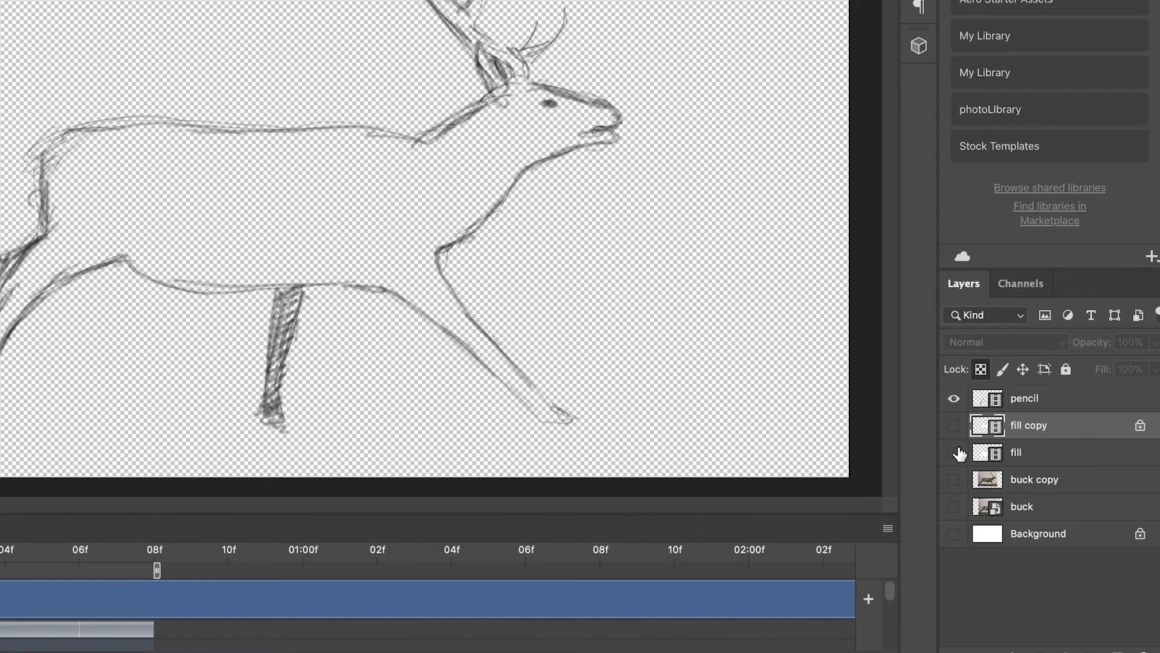
{"action": "key", "text": "space"}
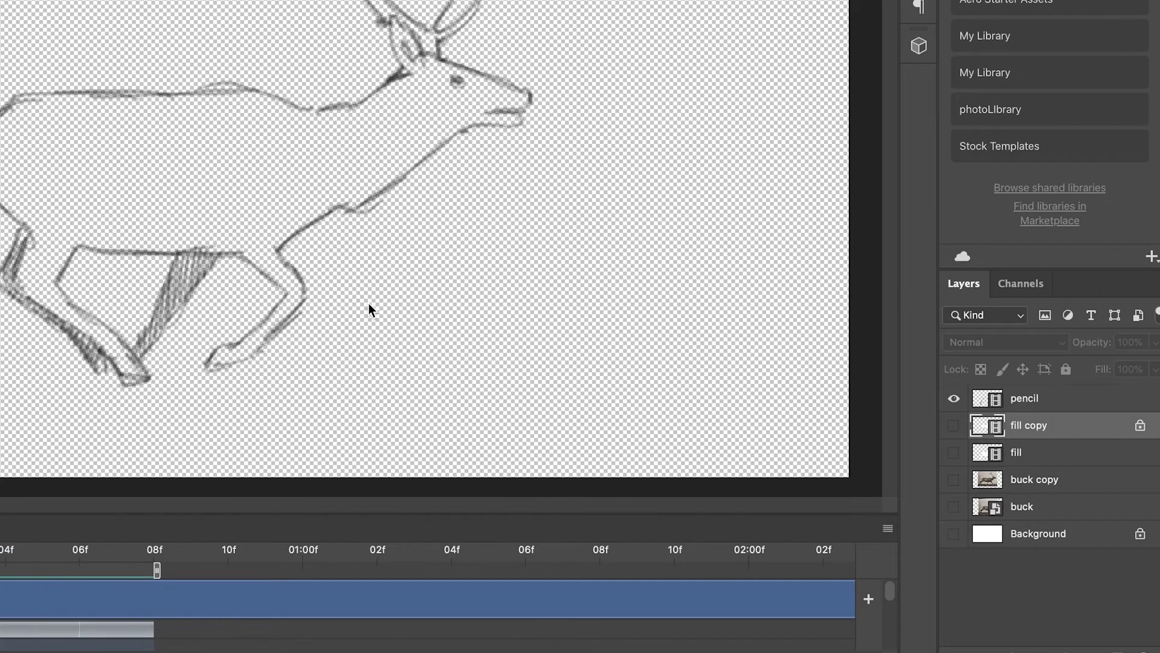
{"action": "key", "text": "space"}
Show the fill layer and use the pencil layer's outline to make a selection along the elk's silhouette.
{"action": "left_click", "coordinate": [953, 453]}
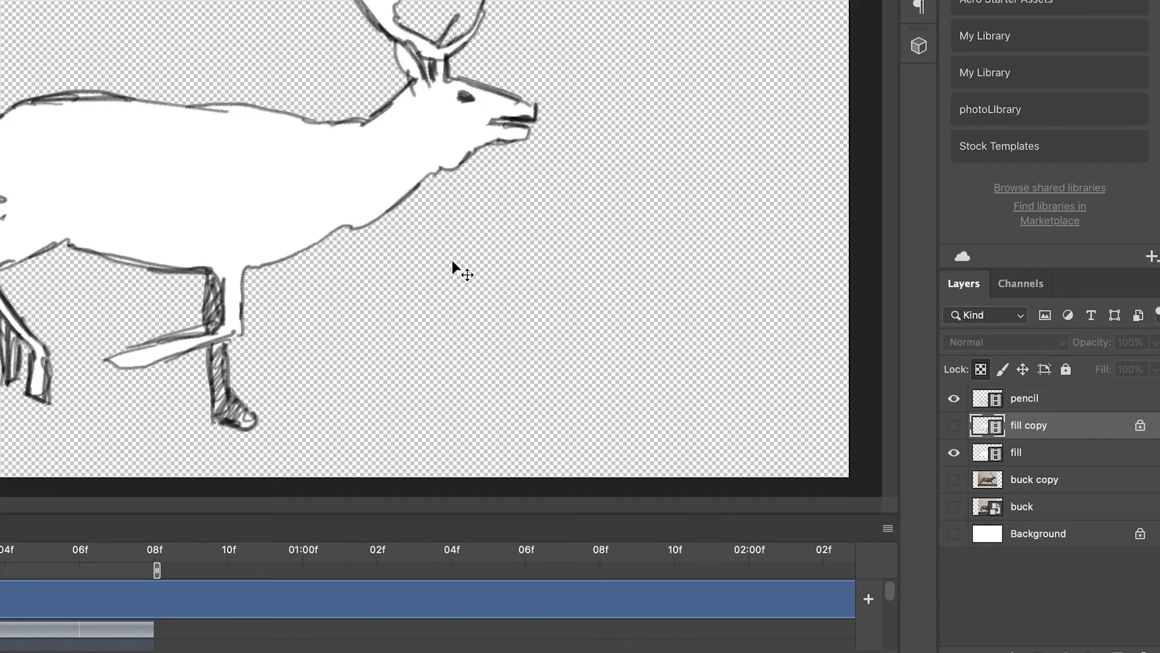
{"action": "left_click", "coordinate": [1013, 397]}
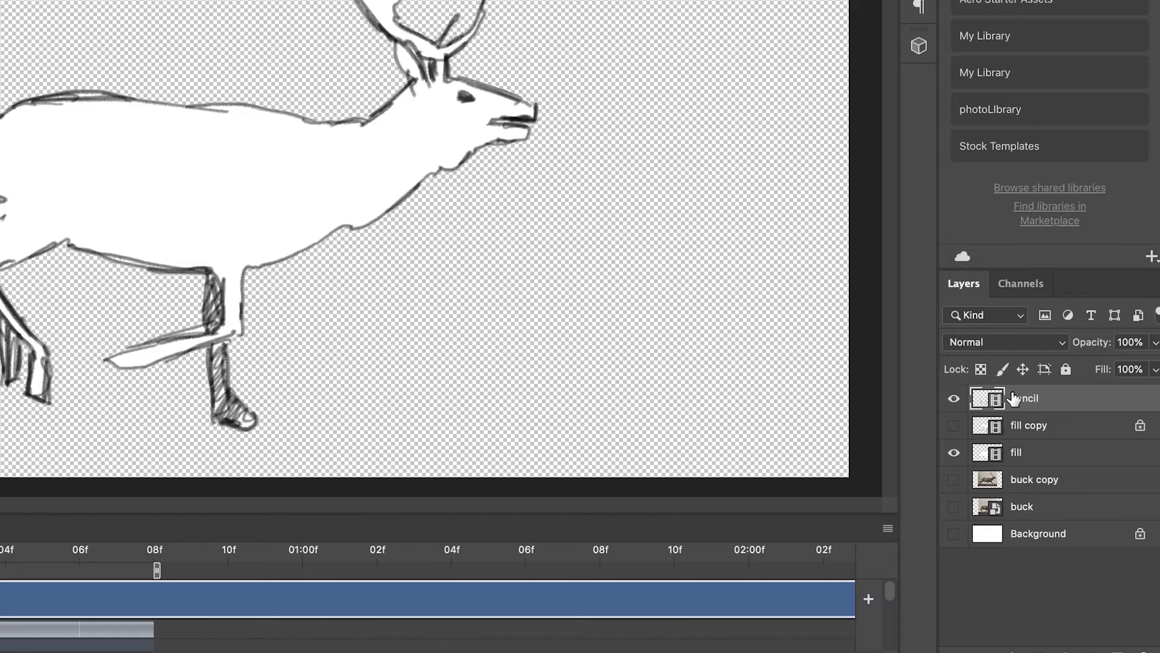
{"action": "left_click", "coordinate": [179, 22]}
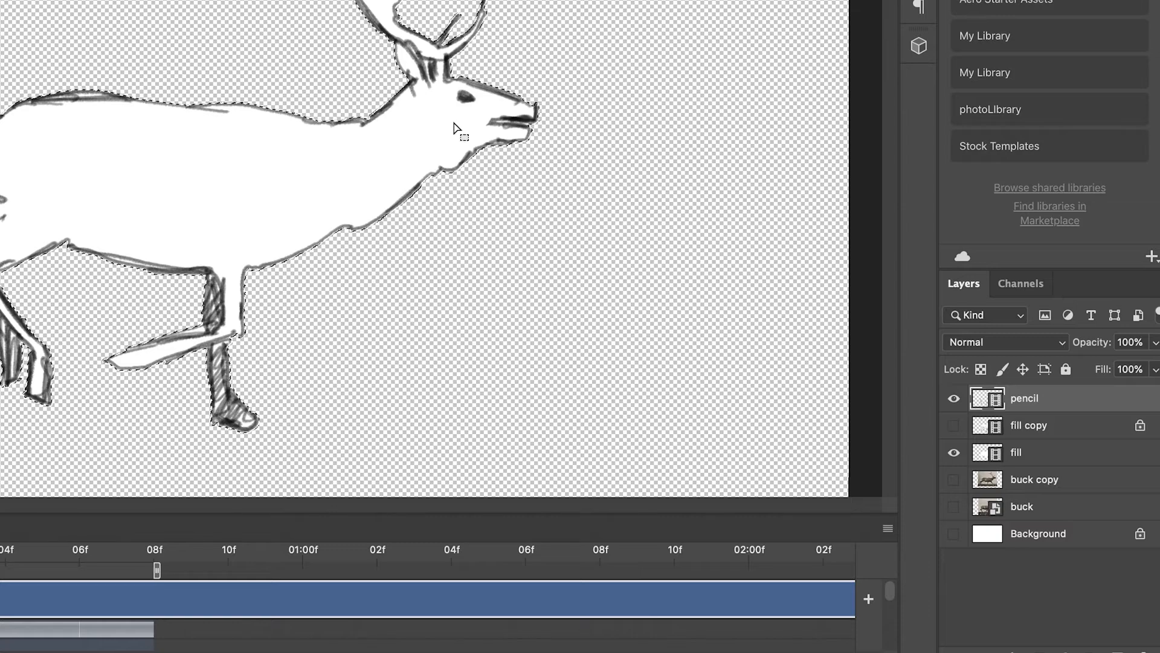
Clear the selection and play the fill layer's white silhouette animation with the pencil layer hidden.
{"action": "left_click", "coordinate": [955, 398]}
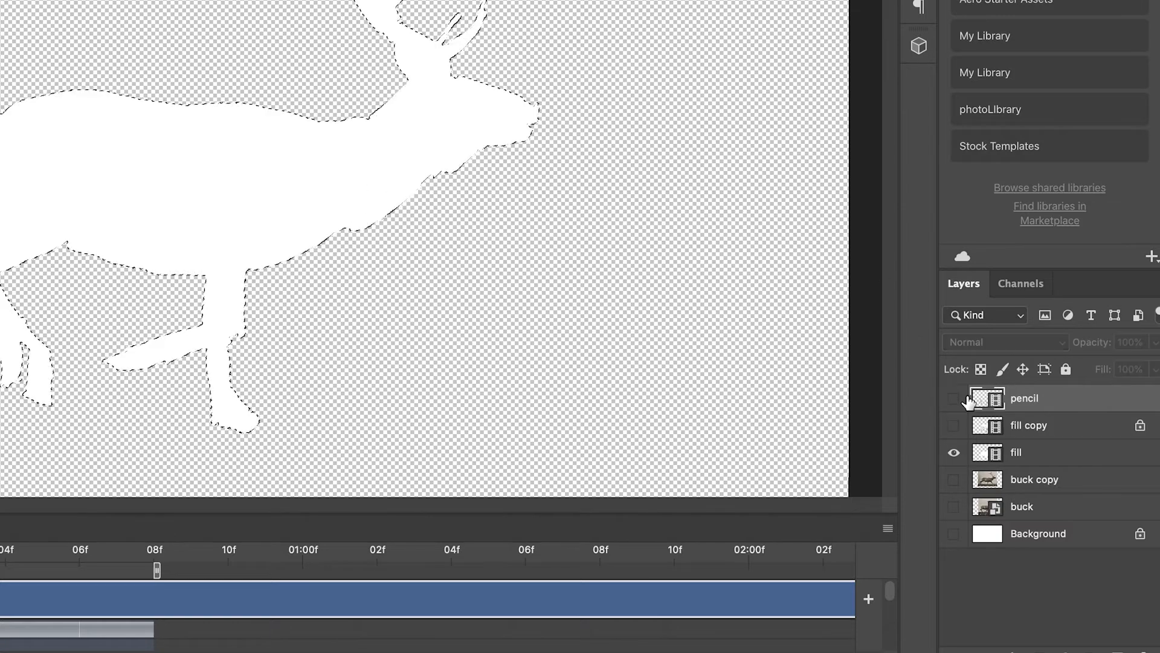
{"action": "left_click", "coordinate": [1021, 459]}
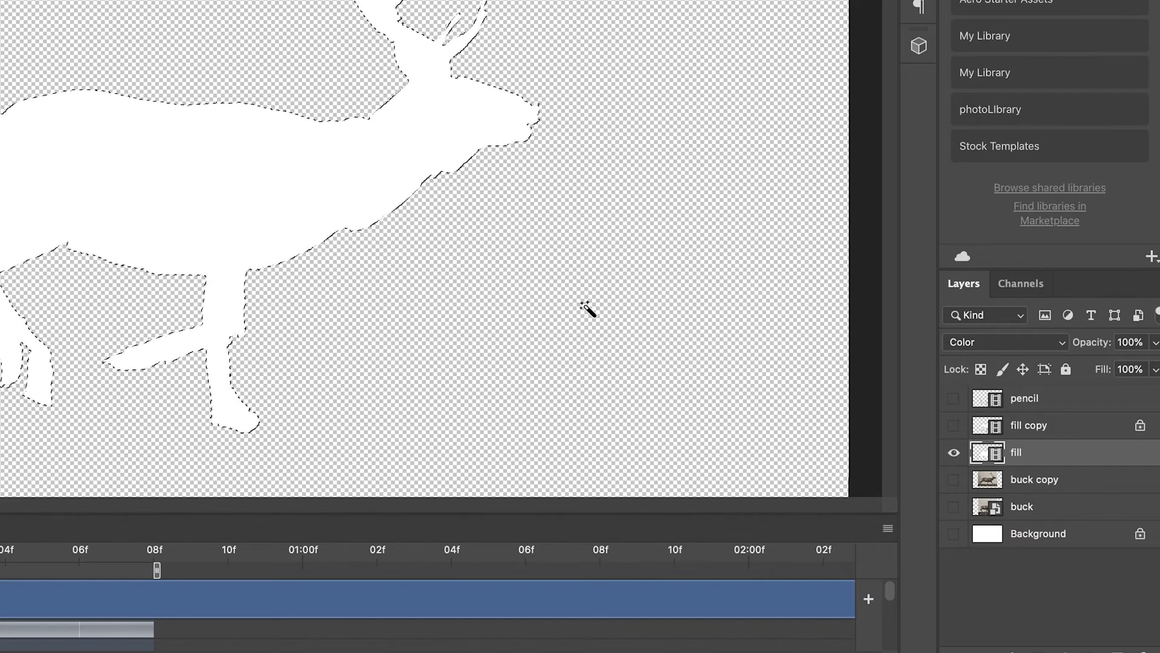
{"action": "key", "text": "super+d"}
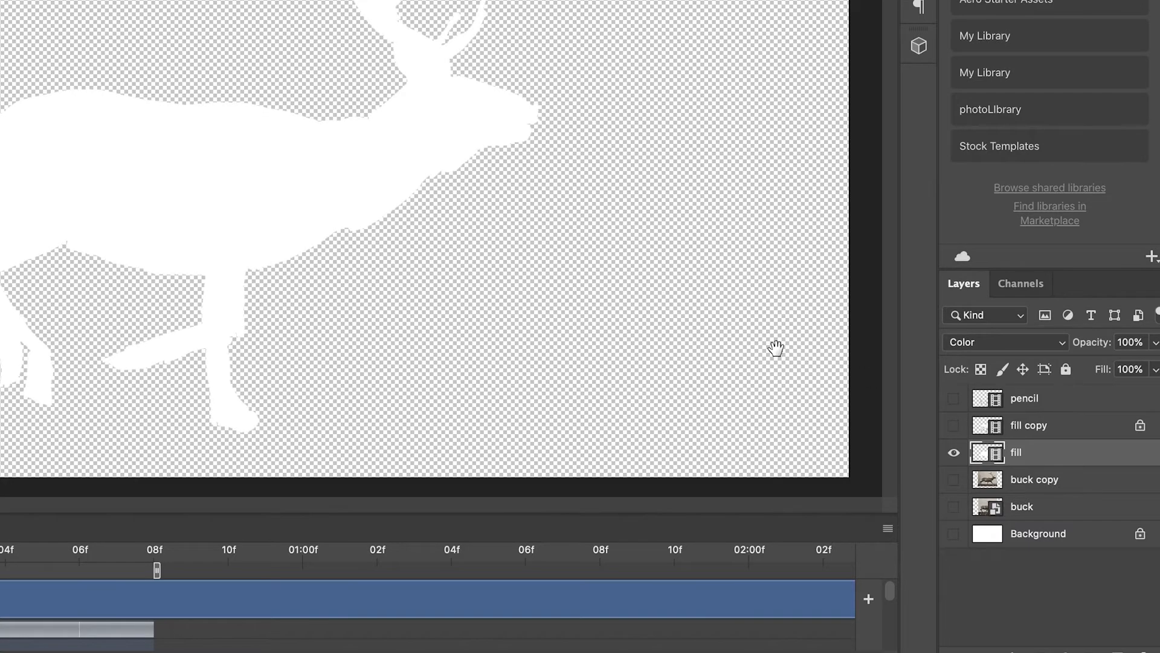
{"action": "key", "text": "space"}
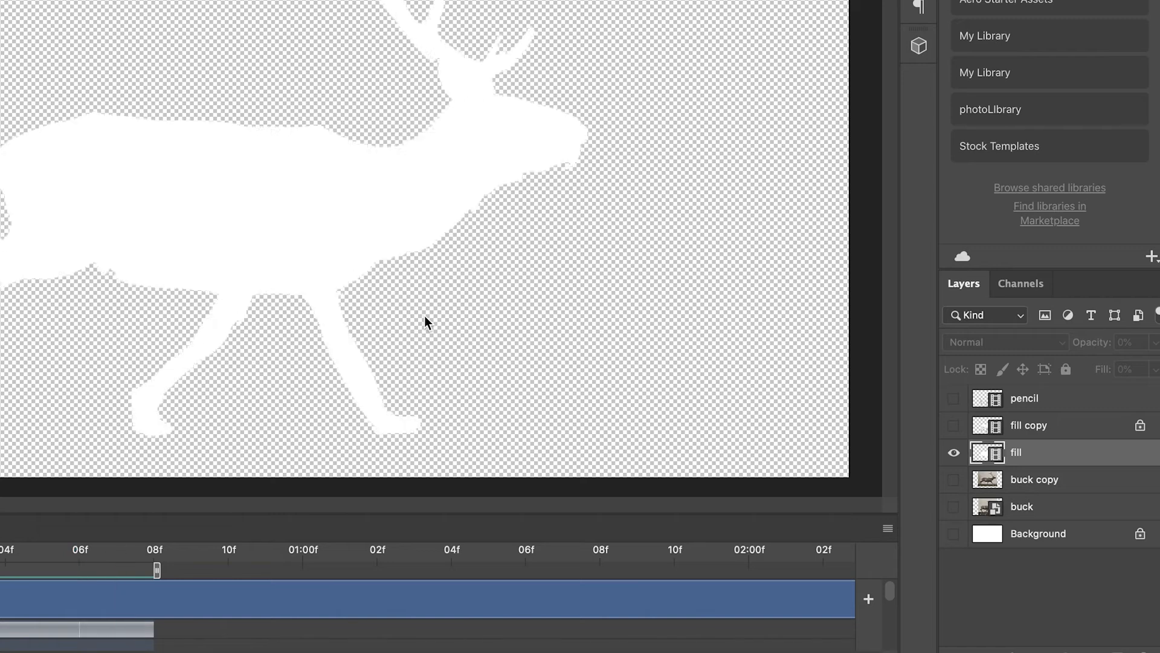
{"action": "key", "text": "space"}
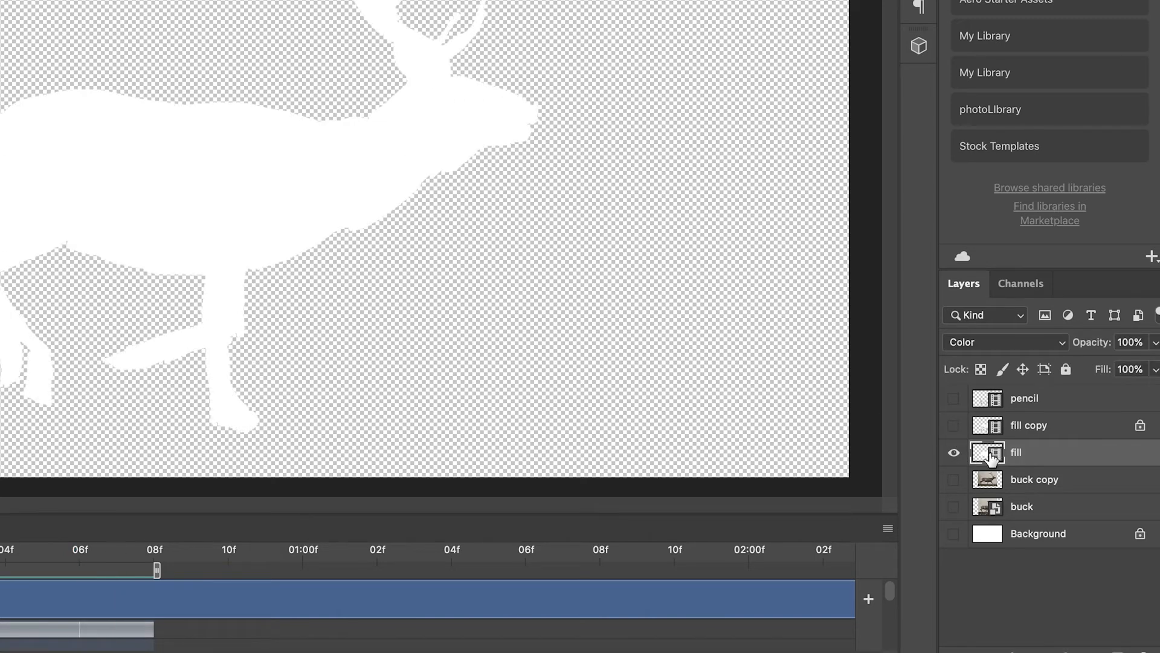
Show the fill copy layer in place of the fill layer and make it the active layer.
{"action": "left_click", "coordinate": [953, 425]}
{"action": "left_click", "coordinate": [954, 453]}
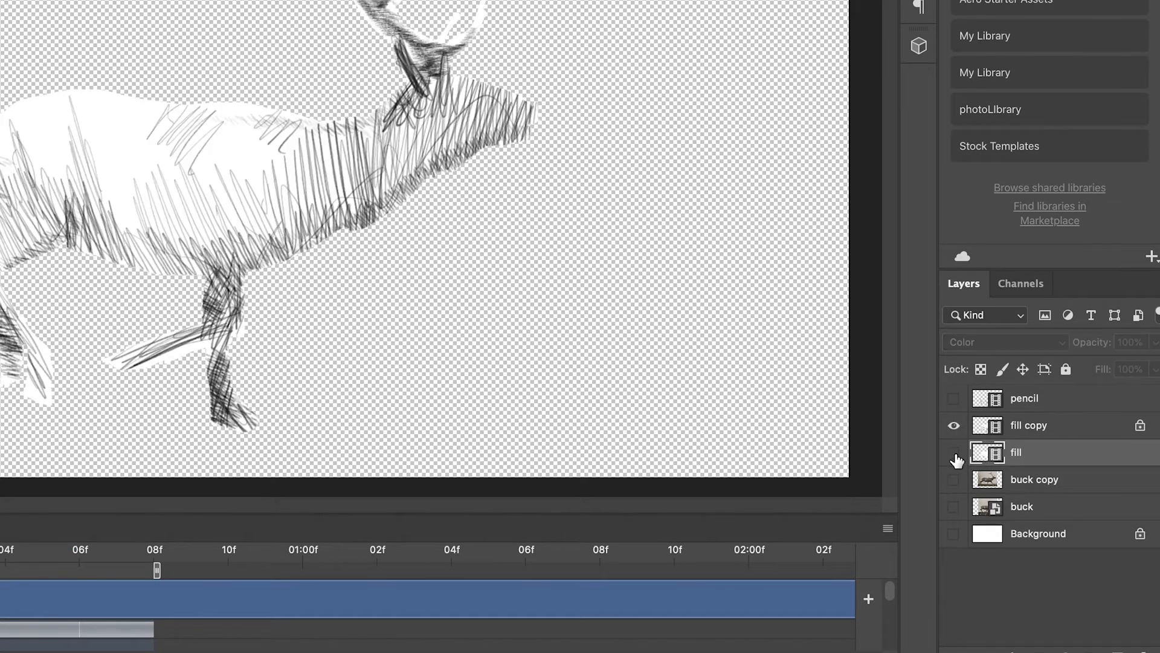
{"action": "left_click", "coordinate": [1027, 432]}
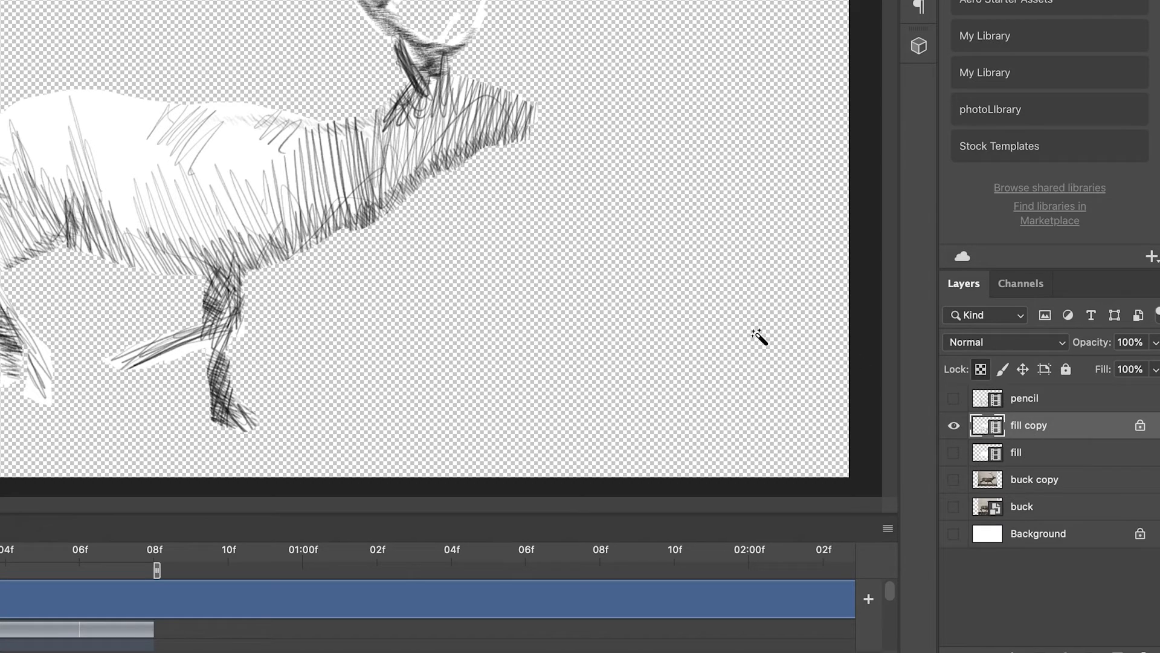
Try two brush strokes across the elk on the transparency-locked fill copy layer, undoing each one.
{"action": "mouse_move", "coordinate": [294, 295]}
{"action": "left_mouse_down"}
{"action": "mouse_move", "coordinate": [372, 272]}
{"action": "mouse_move", "coordinate": [525, 180]}
{"action": "mouse_move", "coordinate": [474, 172]}
{"action": "left_mouse_up"}
{"action": "key", "text": "super+z"}
{"action": "mouse_move", "coordinate": [539, 115]}
{"action": "left_mouse_down"}
{"action": "mouse_move", "coordinate": [443, 157]}
{"action": "mouse_move", "coordinate": [345, 233]}
{"action": "mouse_move", "coordinate": [115, 263]}
{"action": "mouse_move", "coordinate": [12, 230]}
{"action": "mouse_move", "coordinate": [127, 266]}
{"action": "left_mouse_up"}
{"action": "key", "text": "super+z"}
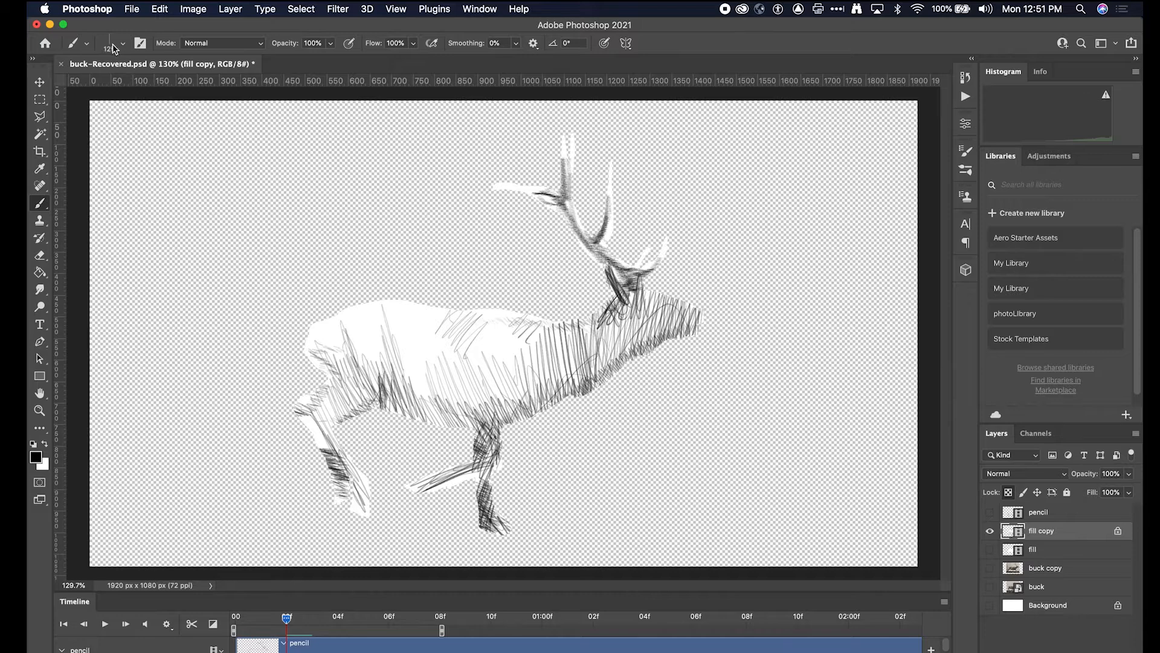
Browse the Kyle's Crosshatch brush presets without changing the current brush.
{"action": "left_click", "coordinate": [114, 48]}
{"action": "scroll", "coordinate": [209, 242], "scroll_direction": "up", "scroll_amount": 5}
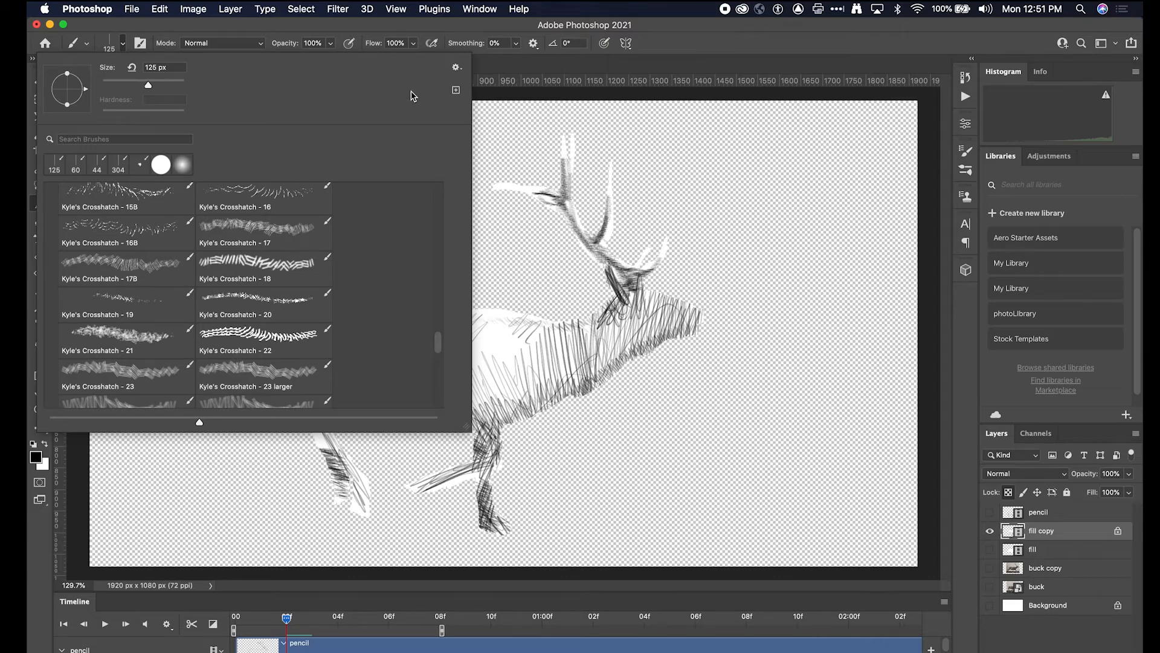
{"action": "left_click", "coordinate": [638, 164]}
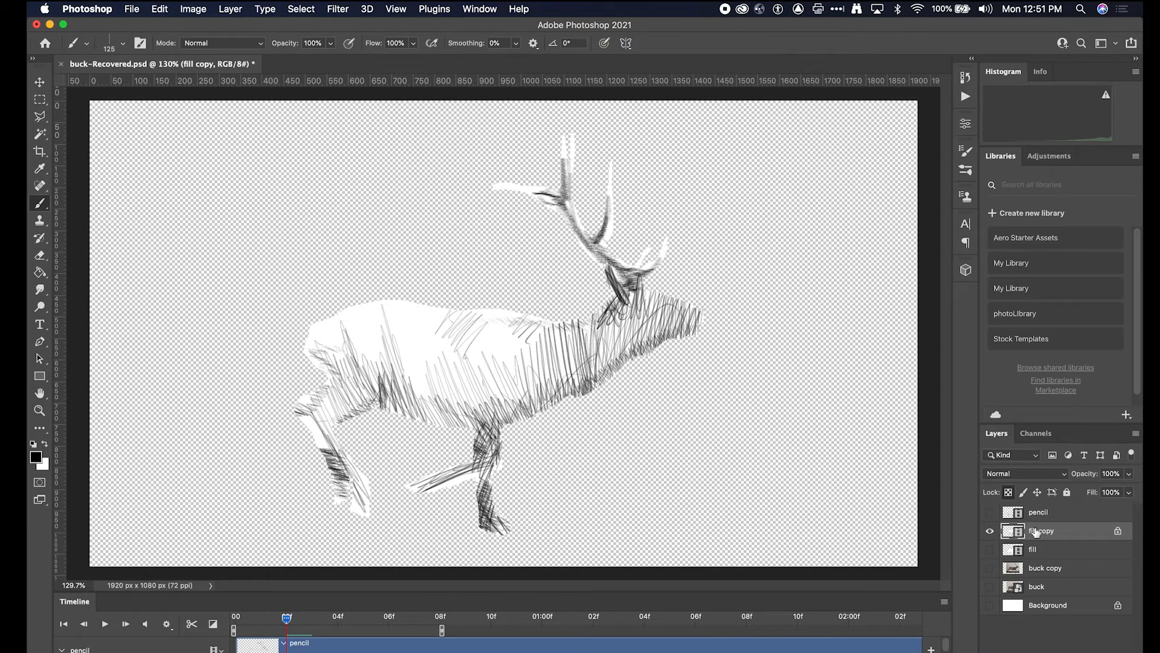
Show the pencil layer over the fill copy layer and play the combined animation.
{"action": "left_click", "coordinate": [990, 512]}
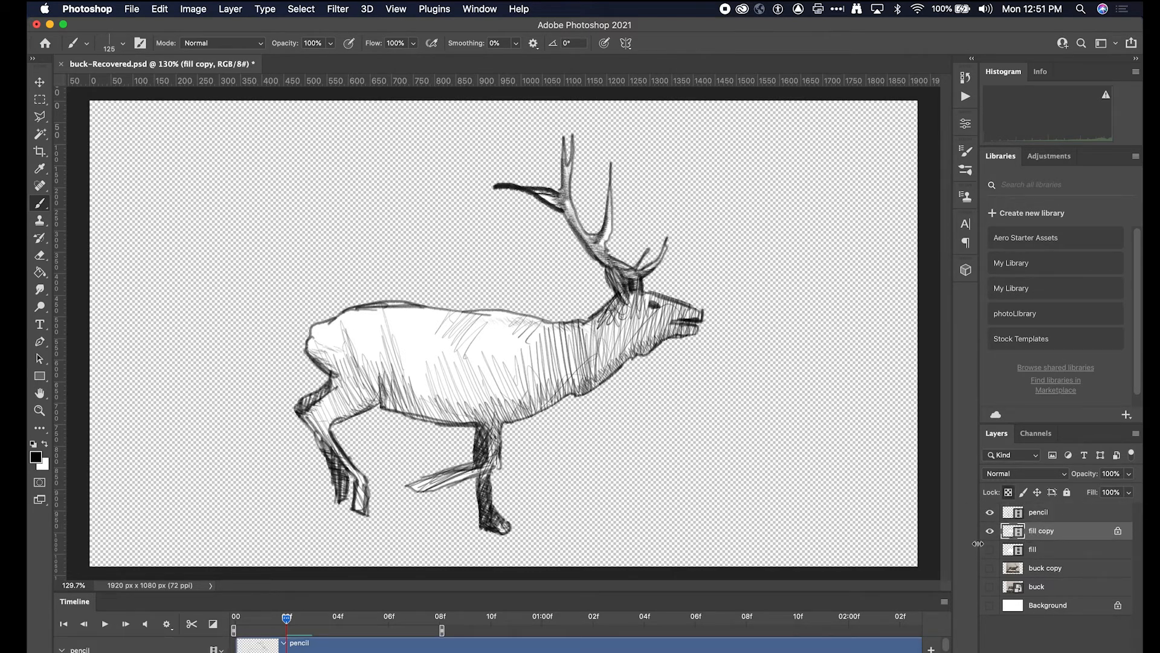
{"action": "key", "text": "space"}
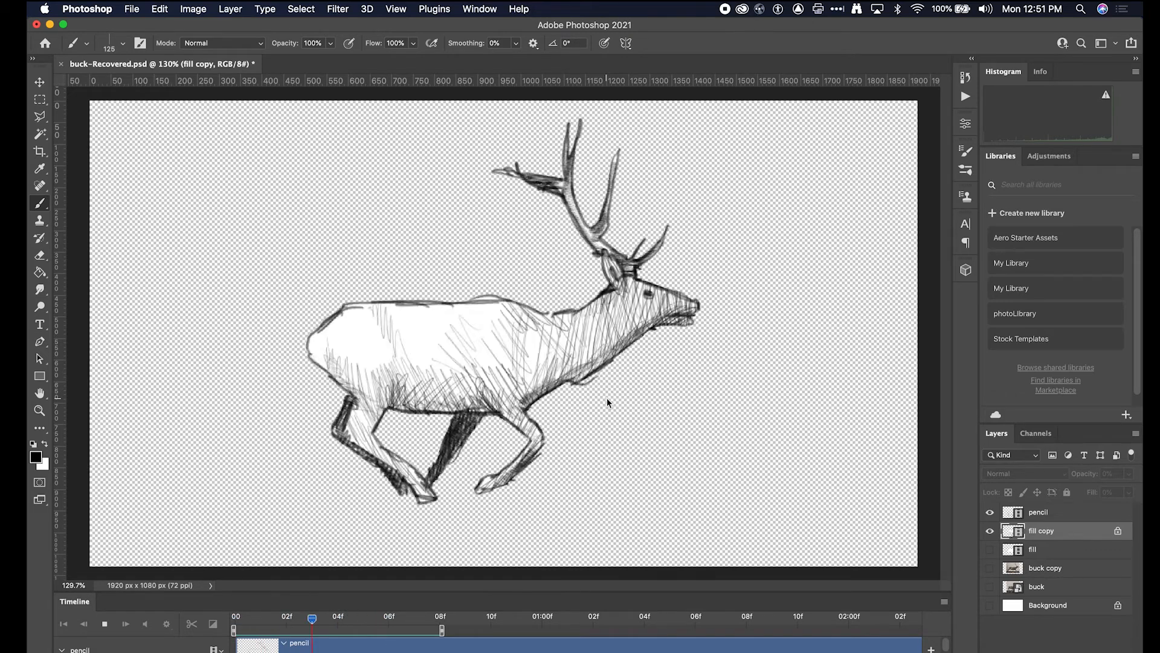
{"action": "key", "text": "space"}
Magnify the edge of the elk drawing to examine the transparent area around its pencil lines.
{"action": "mouse_move", "coordinate": [990, 550]}
{"action": "left_mouse_down"}
{"action": "mouse_move", "coordinate": [992, 614]}
{"action": "mouse_move", "coordinate": [989, 550]}
{"action": "left_mouse_up"}
{"action": "left_click", "coordinate": [990, 605]}
{"action": "left_click_drag", "start_coordinate": [599, 397], "coordinate": [700, 400]}
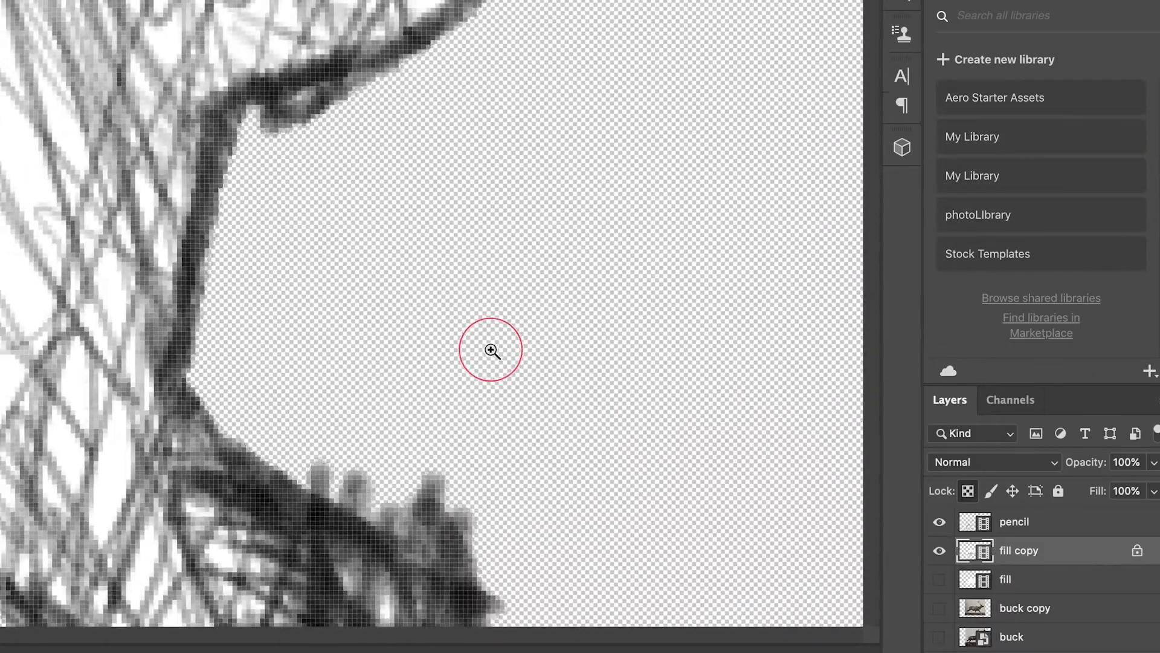
{"action": "left_click_drag", "start_coordinate": [490, 349], "coordinate": [425, 345]}
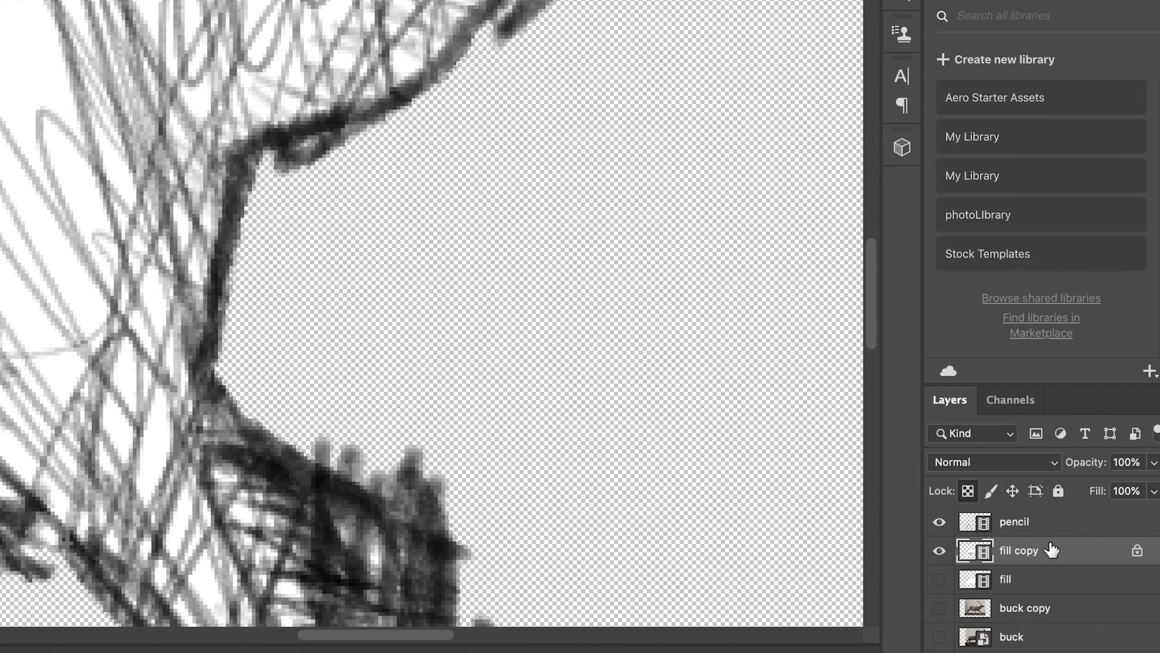
Make the pencil layer active and play the animation within the work area ending at 08f.
{"action": "left_click", "coordinate": [1036, 532]}
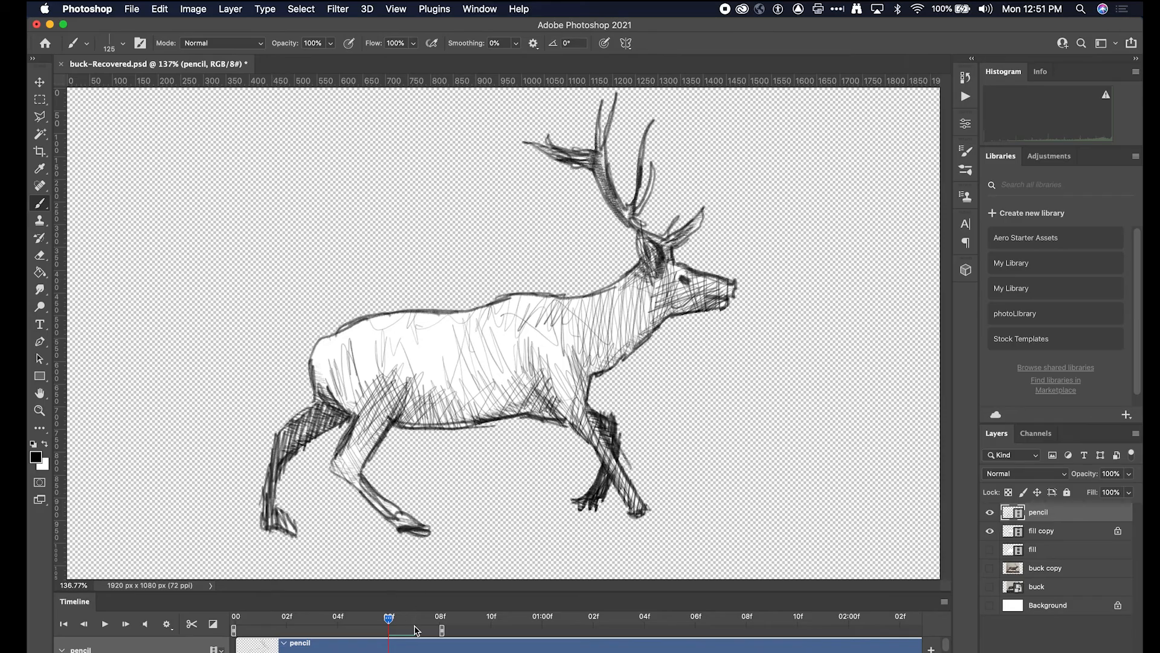
{"action": "left_click_drag", "start_coordinate": [394, 627], "coordinate": [442, 630]}
{"action": "key", "text": "space"}
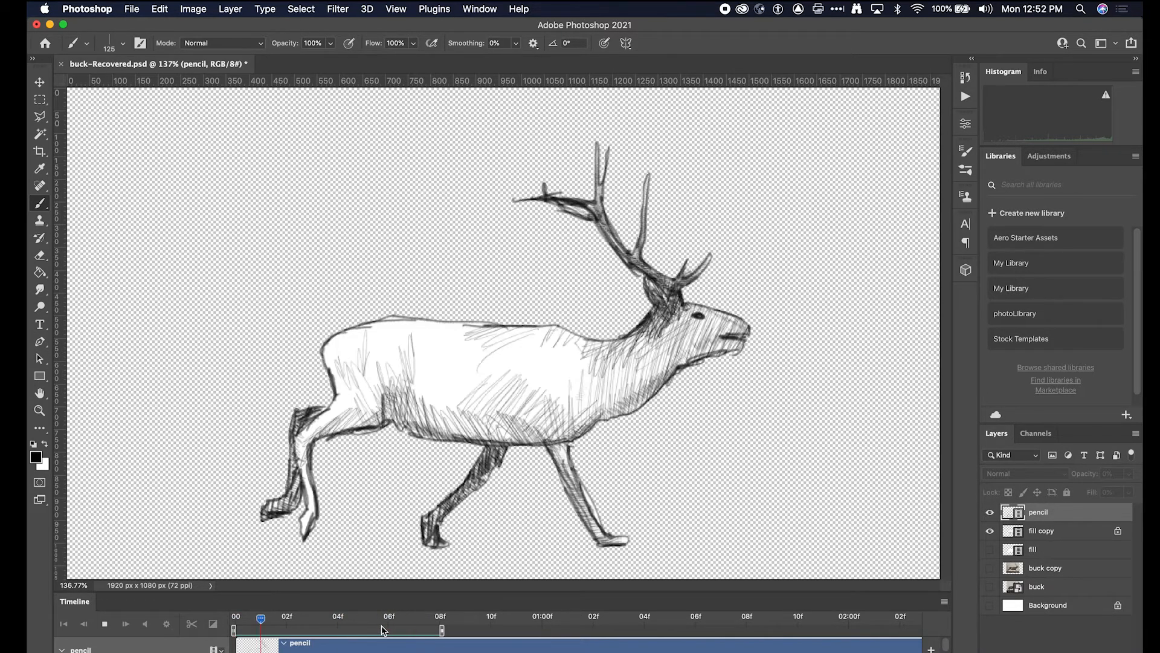
{"action": "key", "text": "space"}
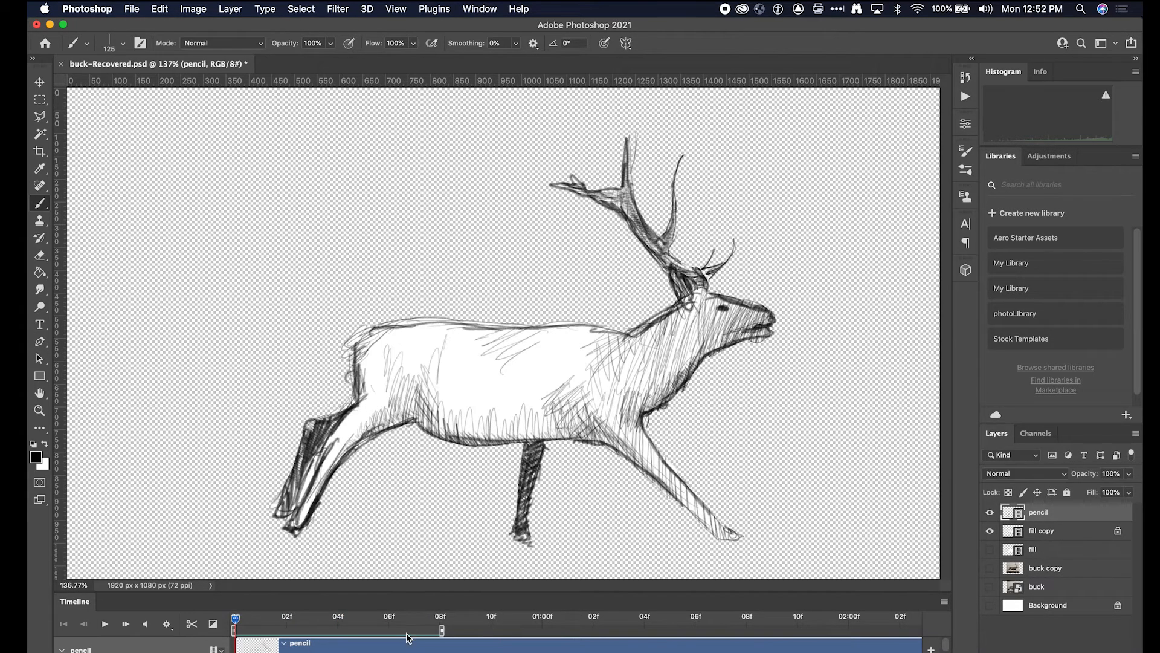
Set up a video render through Adobe Media Encoder in QuickTime format with a Straight - Unmatted alpha channel.
{"action": "left_click", "coordinate": [133, 7]}
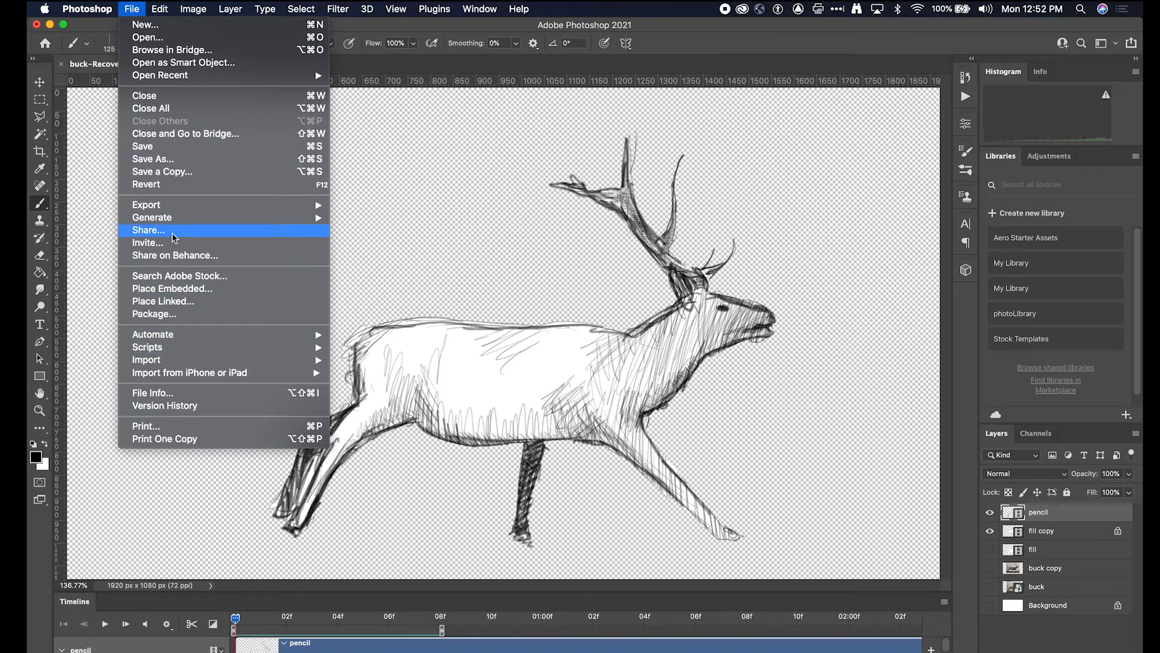
{"action": "mouse_move", "coordinate": [228, 199]}
{"action": "left_click", "coordinate": [376, 400]}
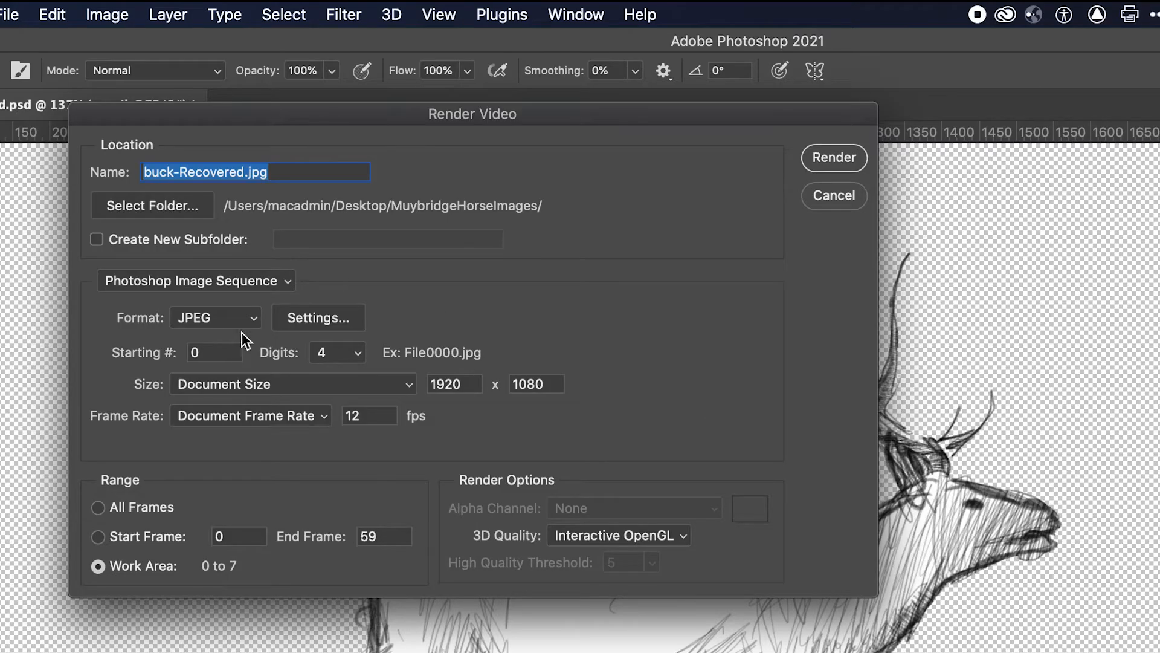
{"action": "left_click", "coordinate": [231, 285]}
{"action": "left_click", "coordinate": [205, 280]}
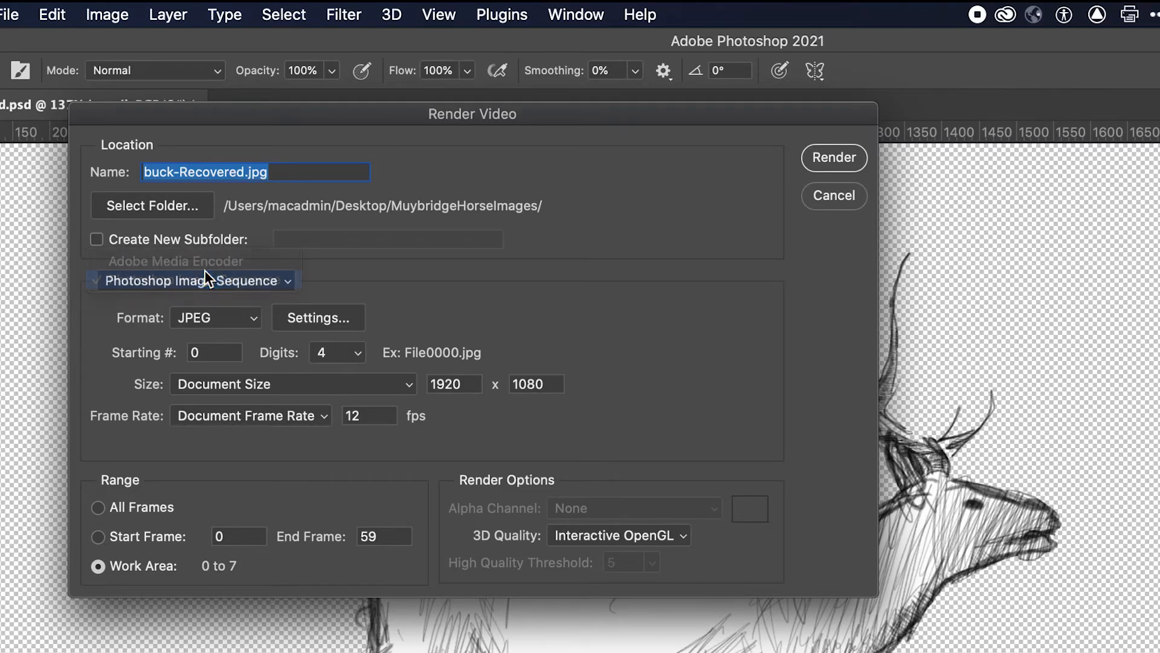
{"action": "left_click", "coordinate": [204, 261]}
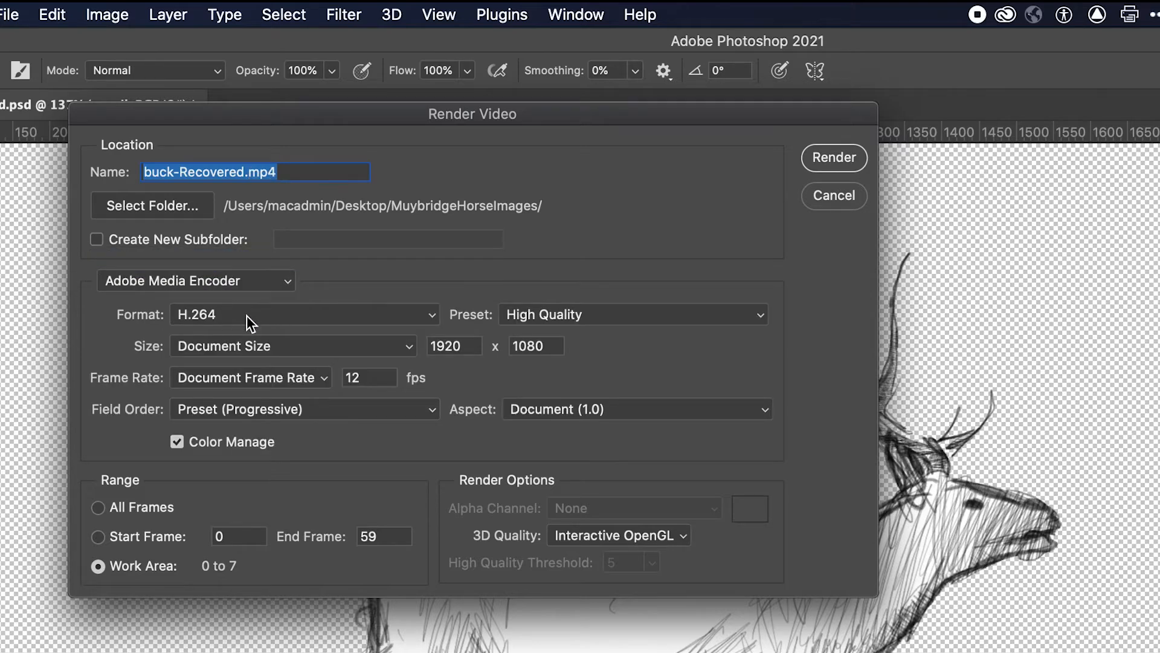
{"action": "left_click", "coordinate": [247, 315]}
{"action": "left_click", "coordinate": [249, 333]}
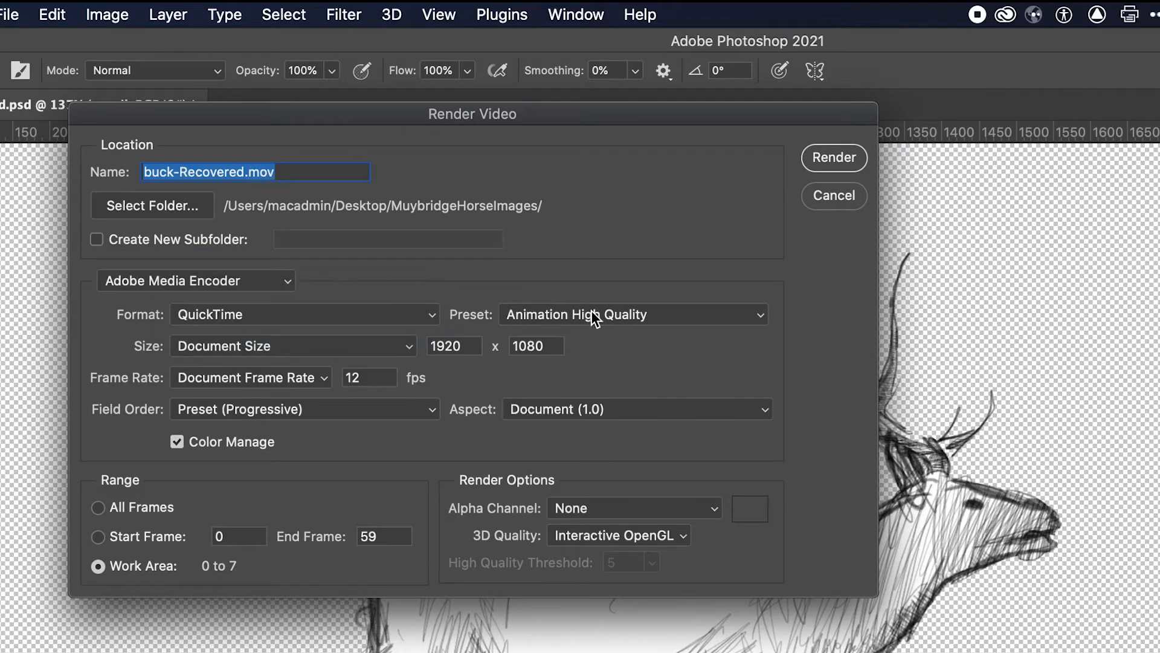
{"action": "left_click", "coordinate": [623, 501]}
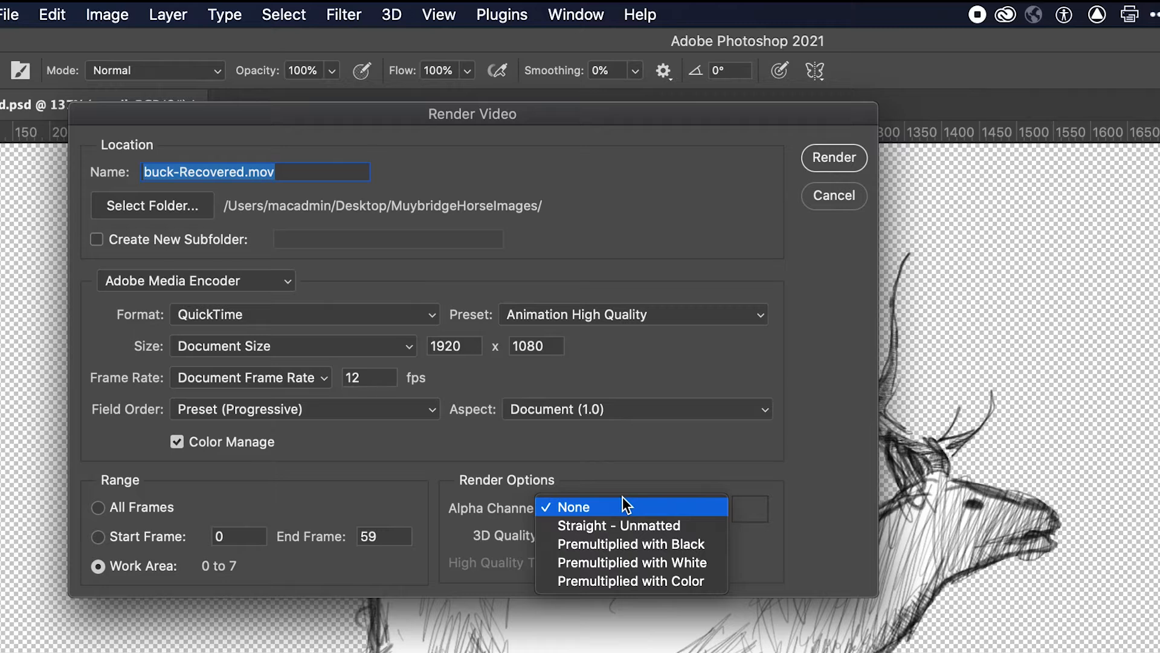
{"action": "left_click", "coordinate": [634, 525]}
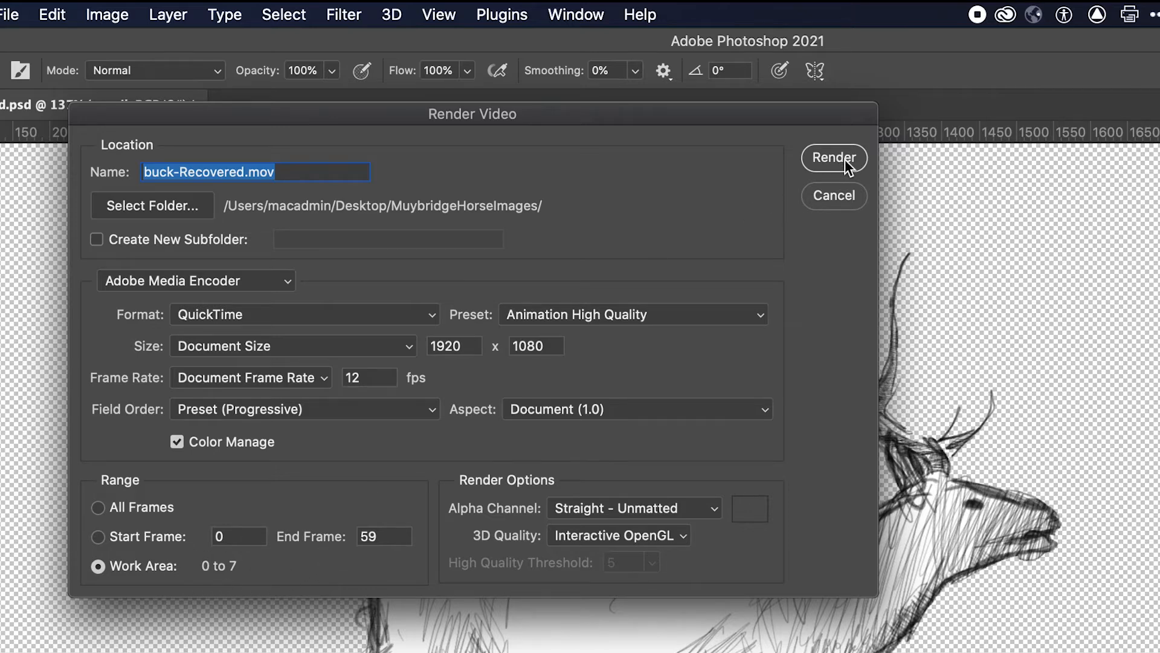
Choose the buck folder on the Desktop as the destination and render the video.
{"action": "left_click", "coordinate": [266, 173]}
{"action": "triple_click", "coordinate": [219, 167]}
{"action": "left_click", "coordinate": [174, 199]}
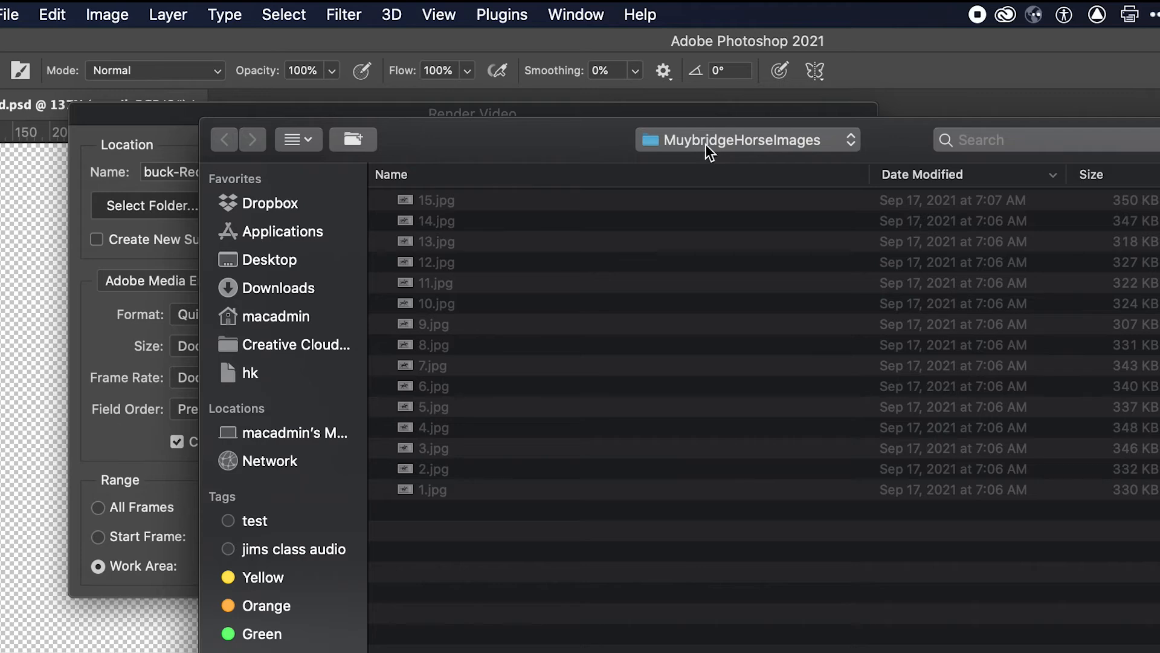
{"action": "left_click", "coordinate": [708, 143]}
{"action": "left_click", "coordinate": [716, 168]}
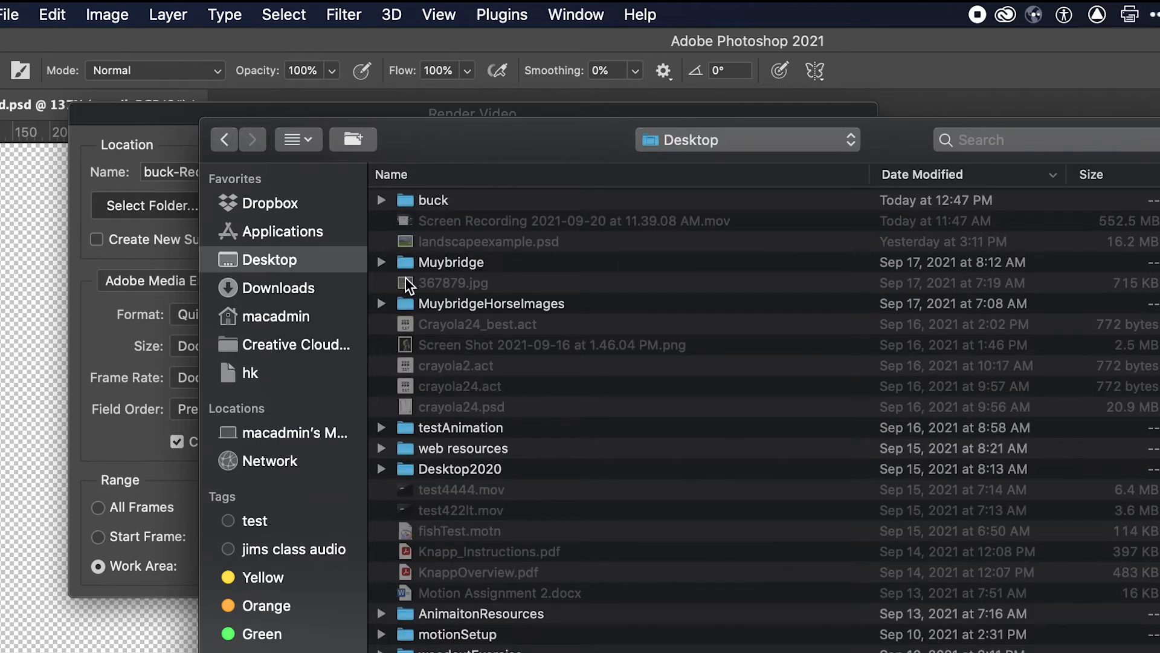
{"action": "double_click", "coordinate": [455, 199]}
{"action": "key", "text": "Return"}
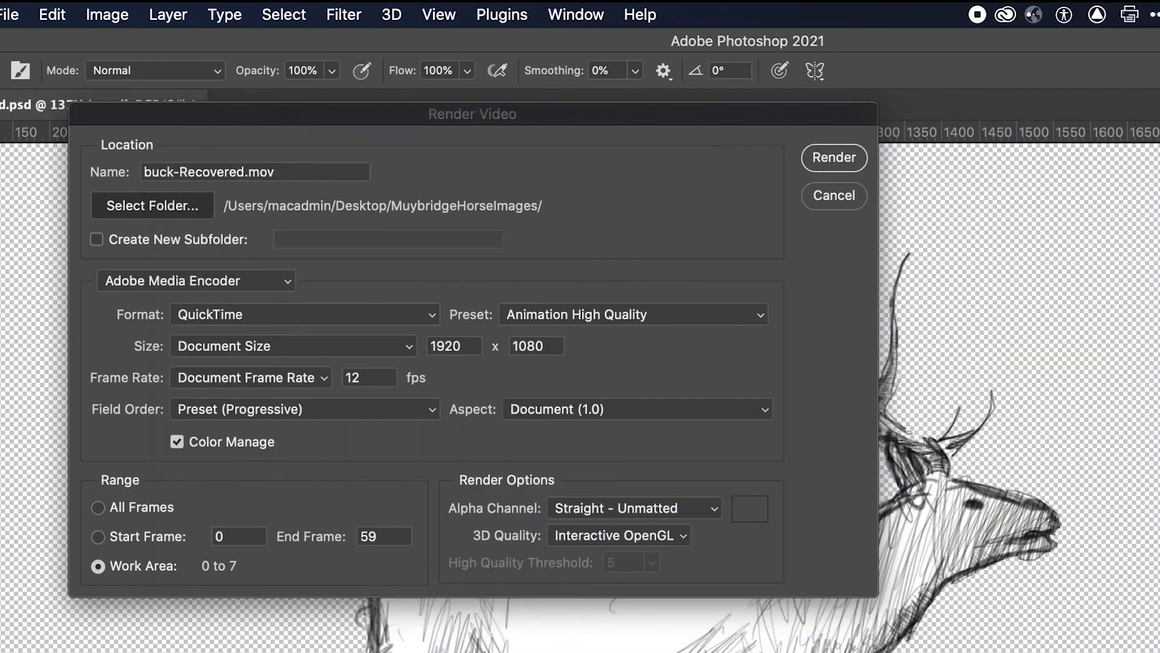
{"action": "left_click", "coordinate": [836, 157]}
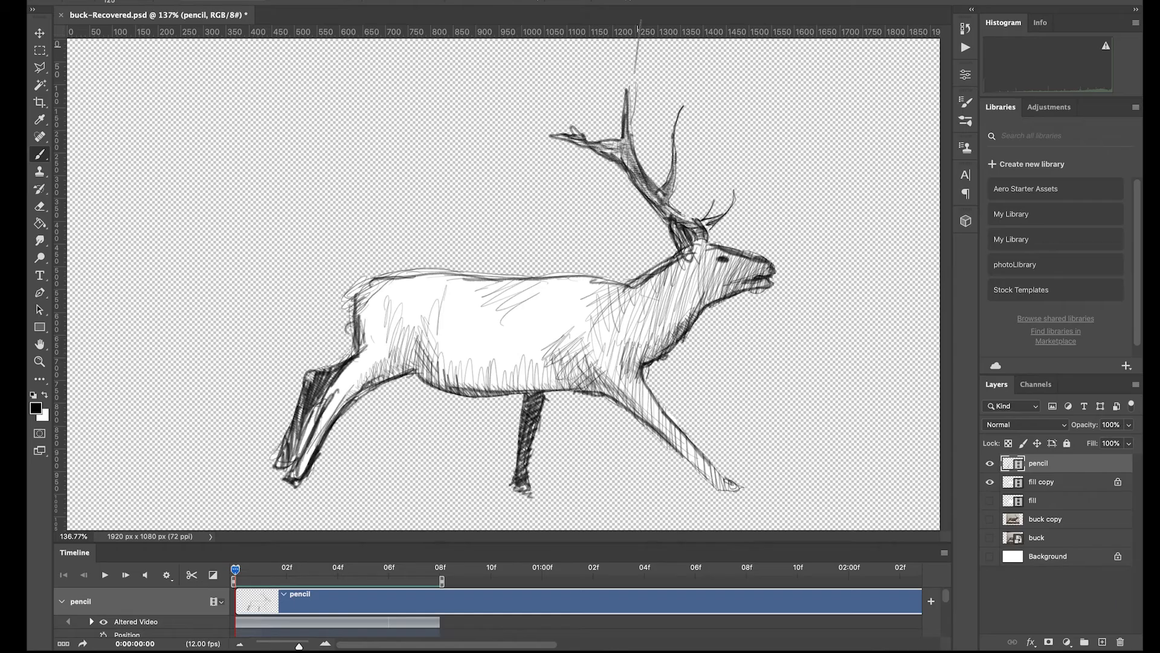
Switch to Motion and import buck-Recovered.mov from the Desktop's buck folder as a new project.
{"action": "key", "text": "super+Tab"}
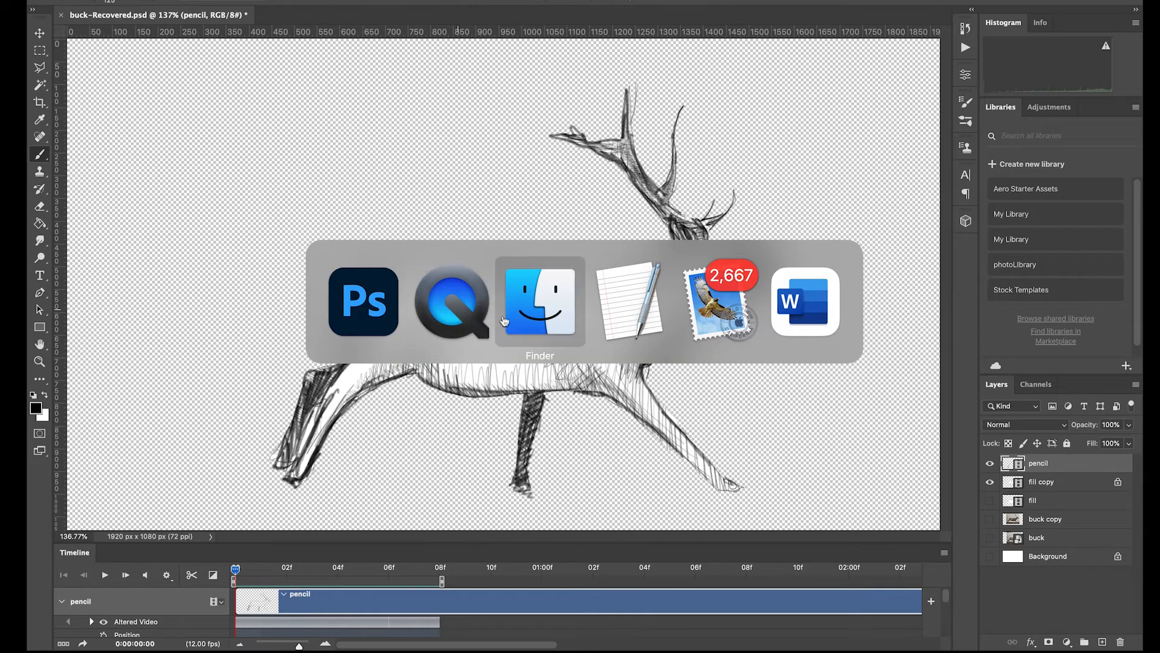
{"action": "mouse_move", "coordinate": [613, 648]}
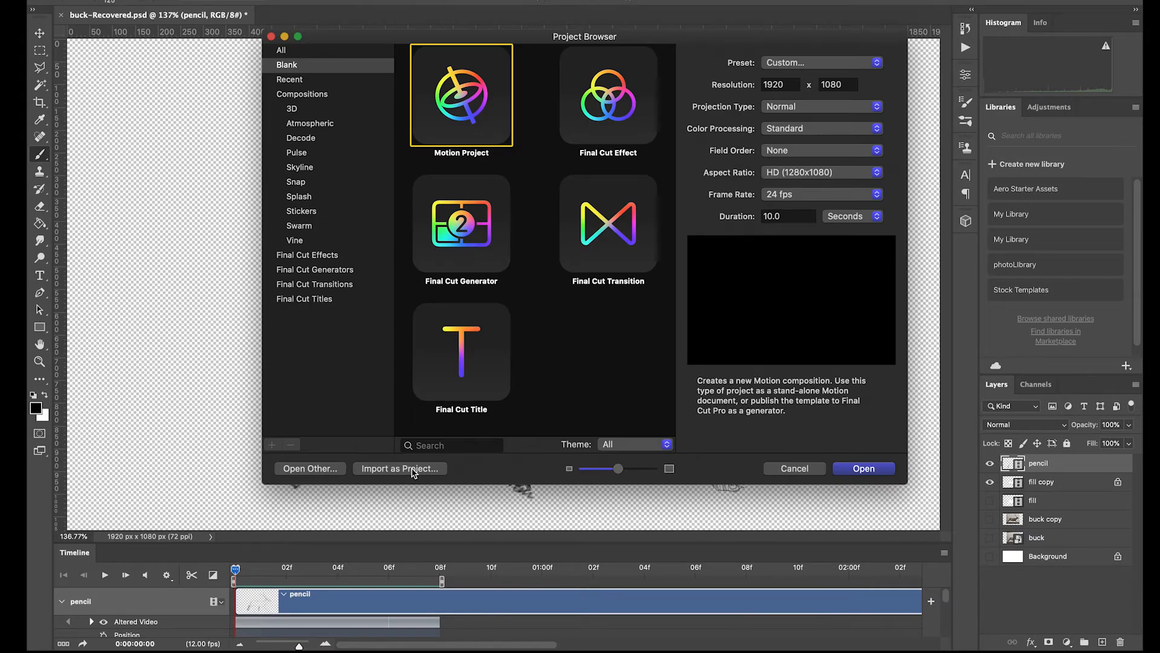
{"action": "left_click", "coordinate": [414, 473]}
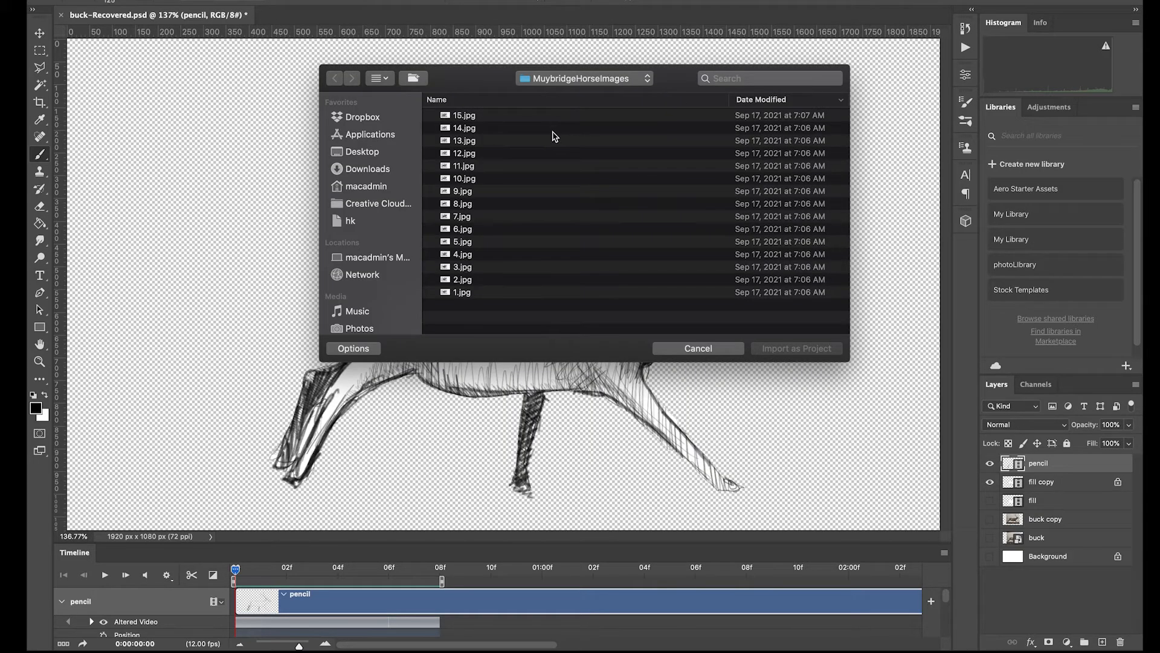
{"action": "key", "text": "super+d"}
{"action": "double_click", "coordinate": [494, 119]}
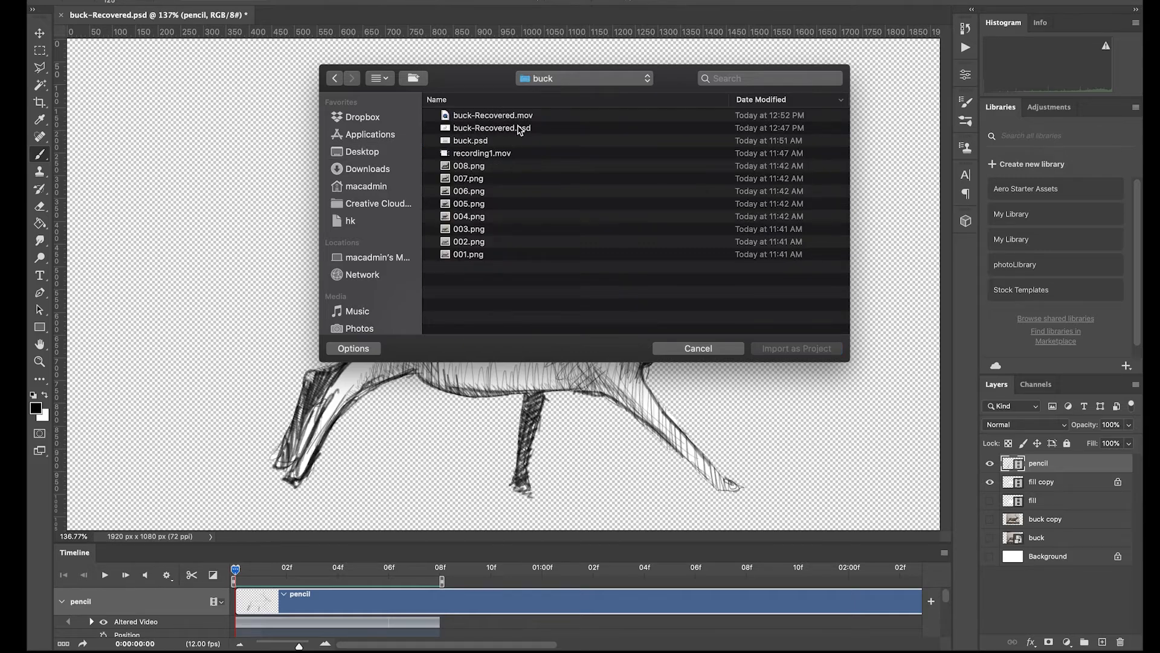
{"action": "left_click", "coordinate": [528, 117]}
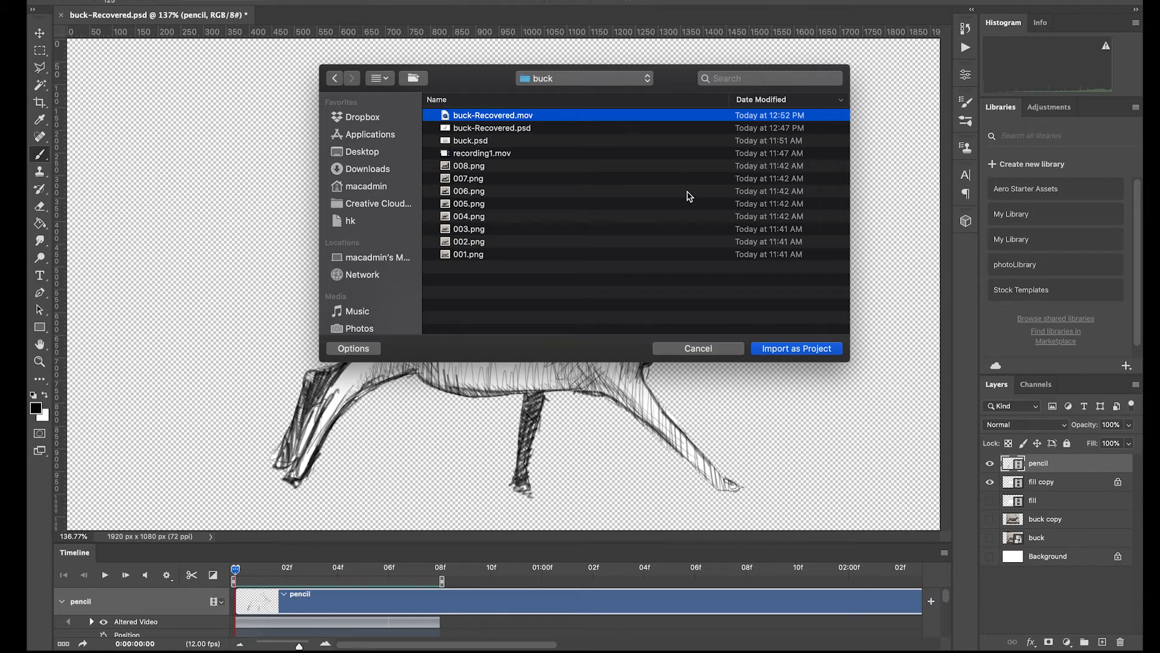
{"action": "left_click", "coordinate": [798, 356]}
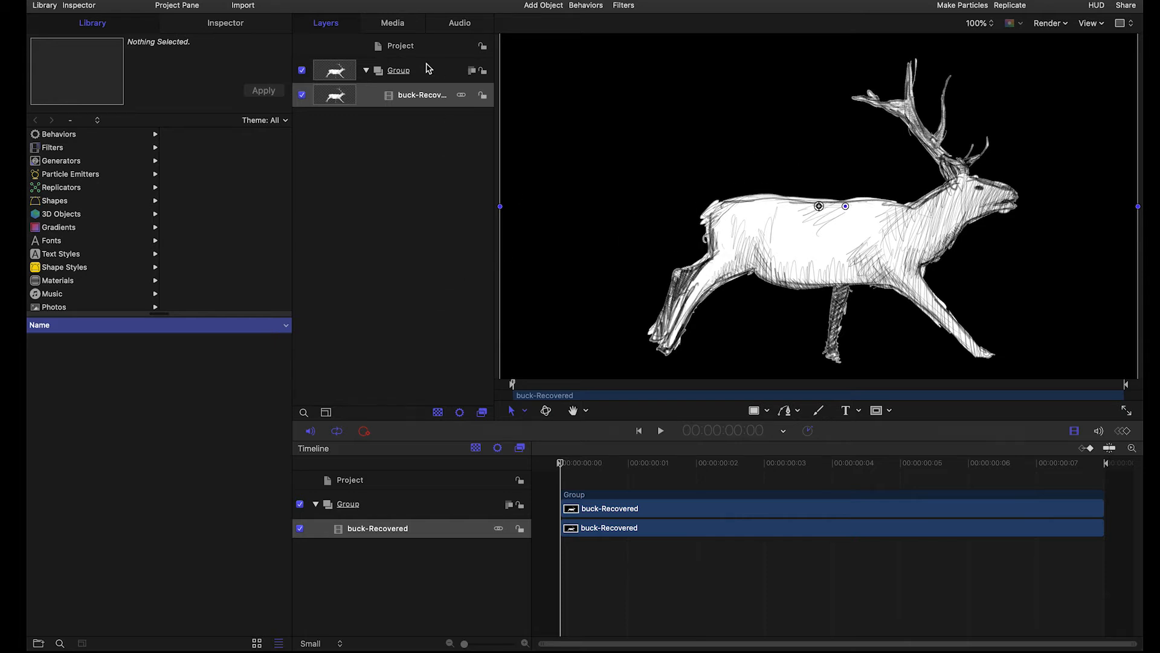
Set the Motion project's duration to 10 seconds.
{"action": "left_click", "coordinate": [423, 44]}
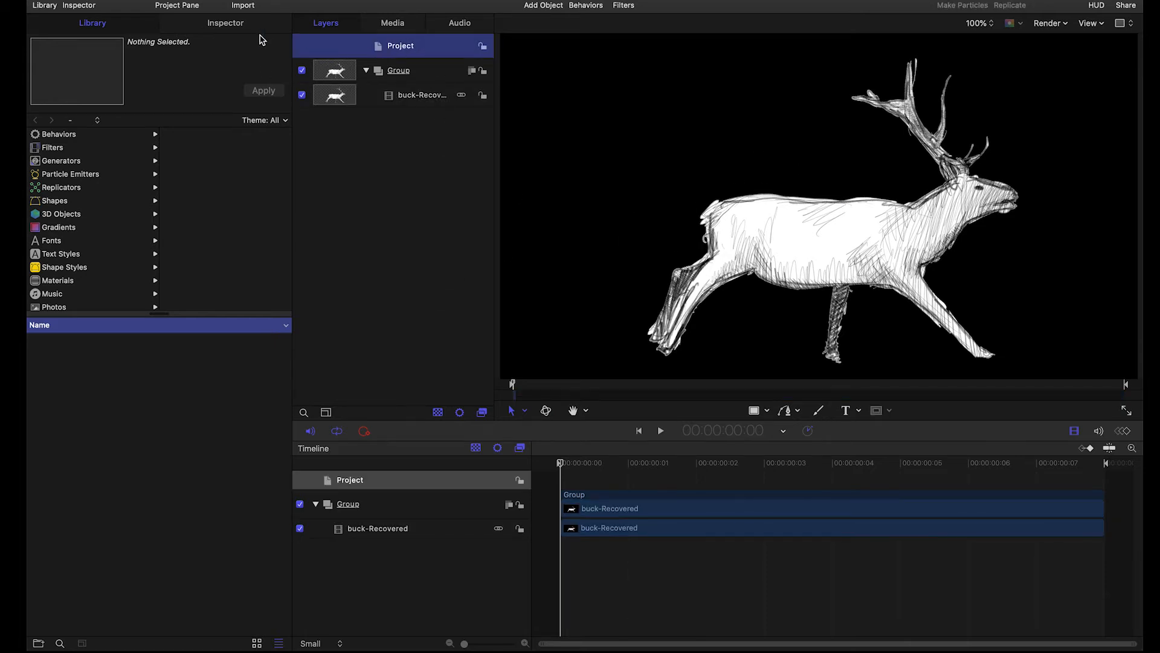
{"action": "left_click", "coordinate": [238, 26]}
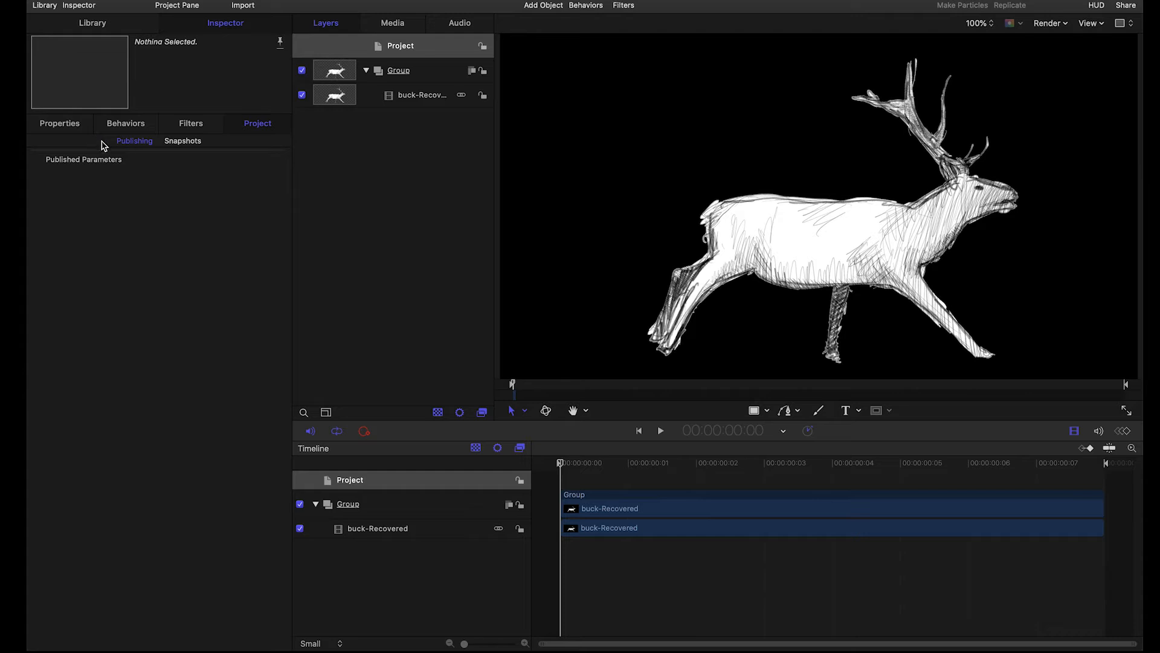
{"action": "left_click", "coordinate": [66, 124]}
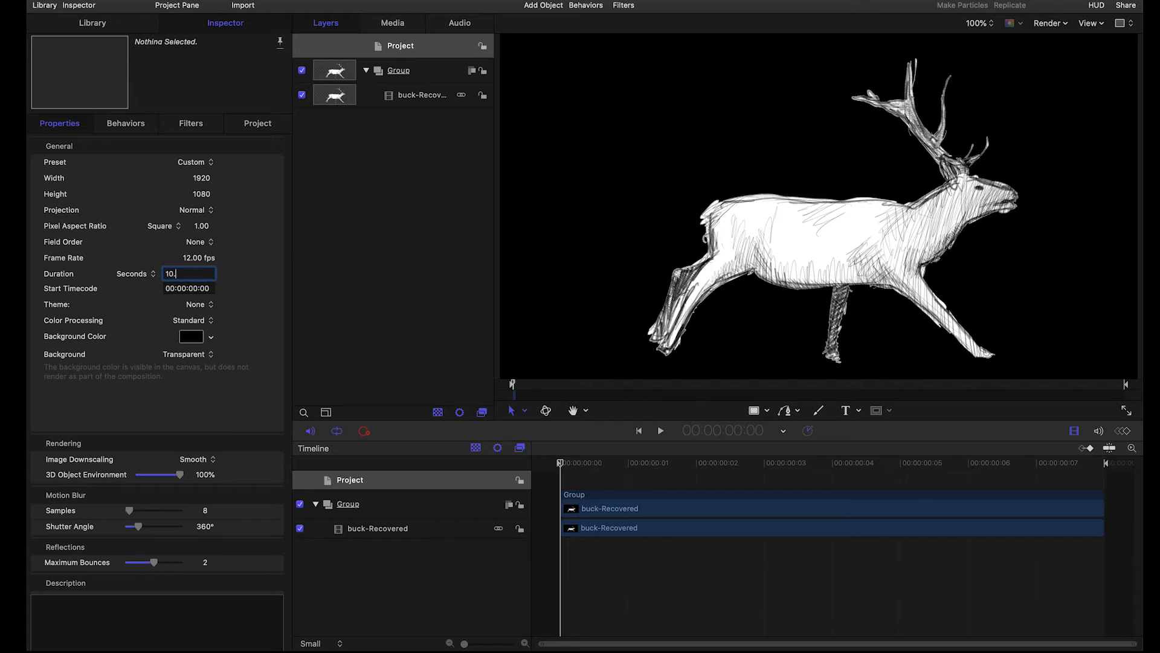
{"action": "key", "text": "Return"}
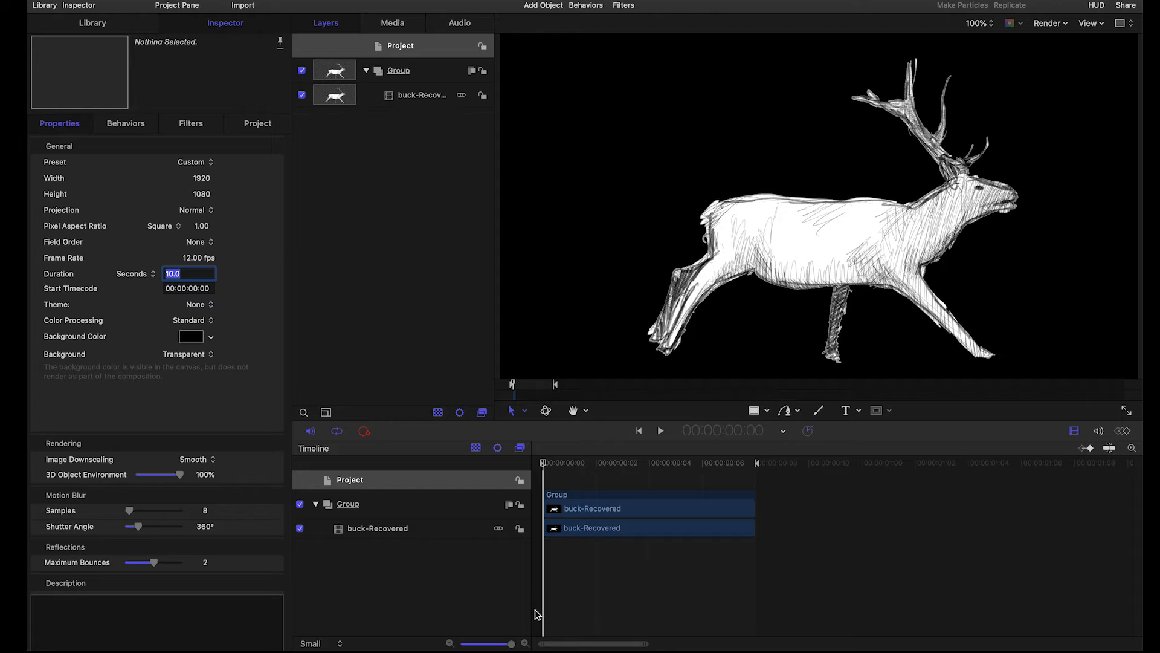
Extend the play range to the end of the project, play the animation and return the playhead to the first frame.
{"action": "left_click_drag", "start_coordinate": [511, 645], "coordinate": [421, 643]}
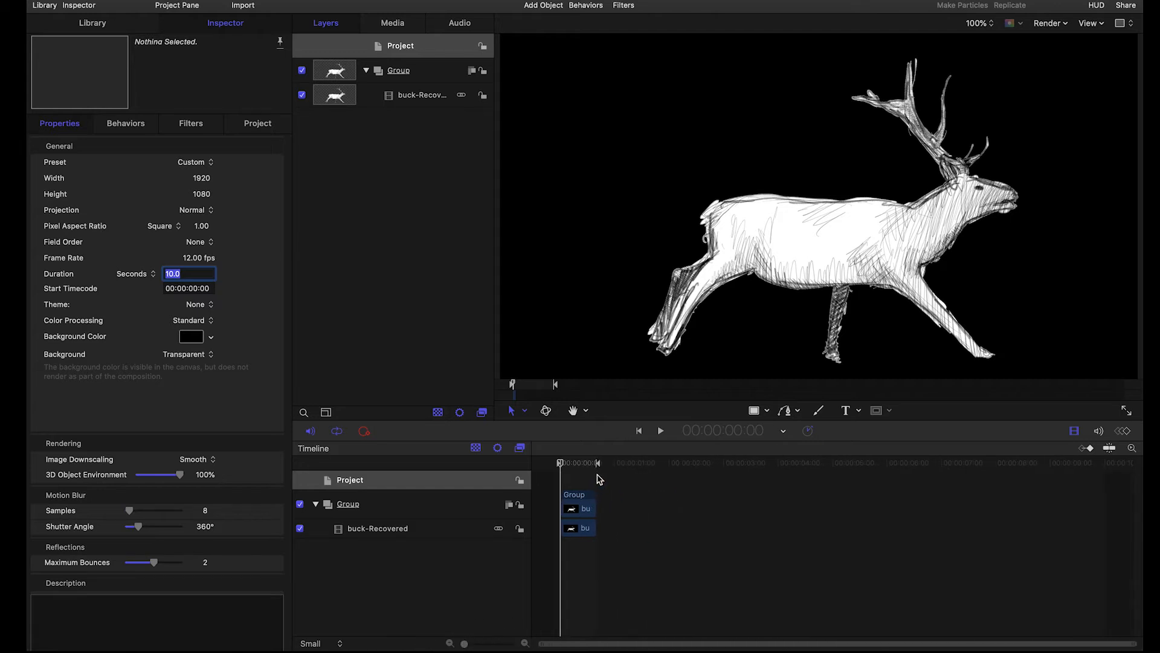
{"action": "left_click_drag", "start_coordinate": [597, 469], "coordinate": [1140, 489]}
{"action": "key", "text": "Home"}
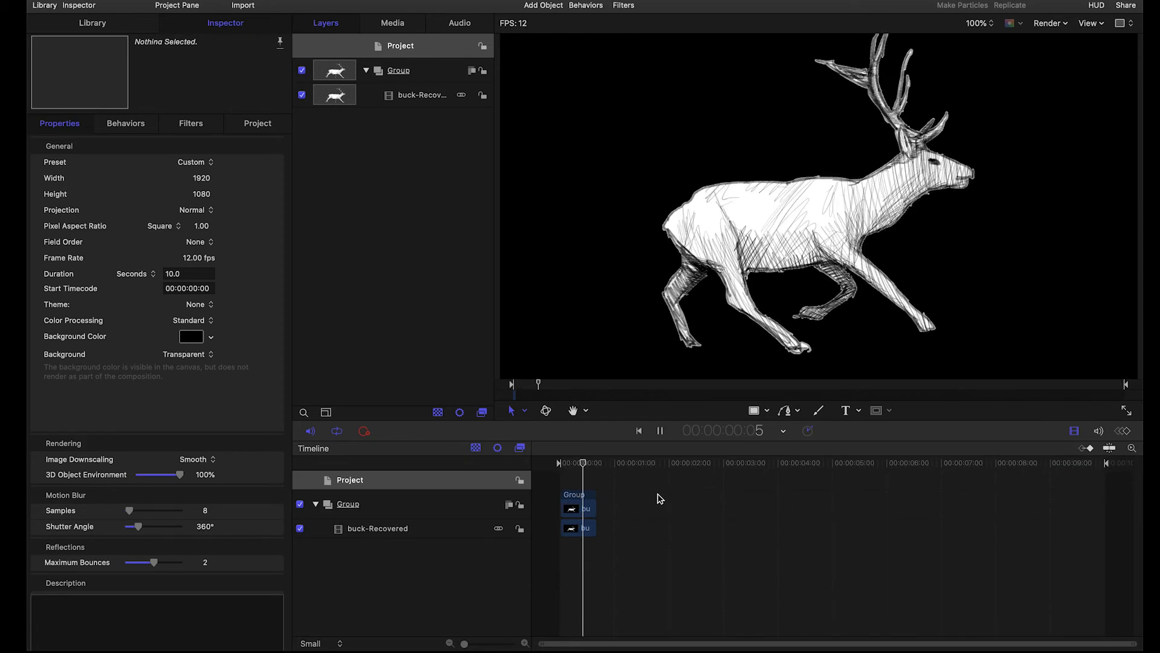
{"action": "key", "text": "space"}
{"action": "left_click_drag", "start_coordinate": [630, 465], "coordinate": [527, 468]}
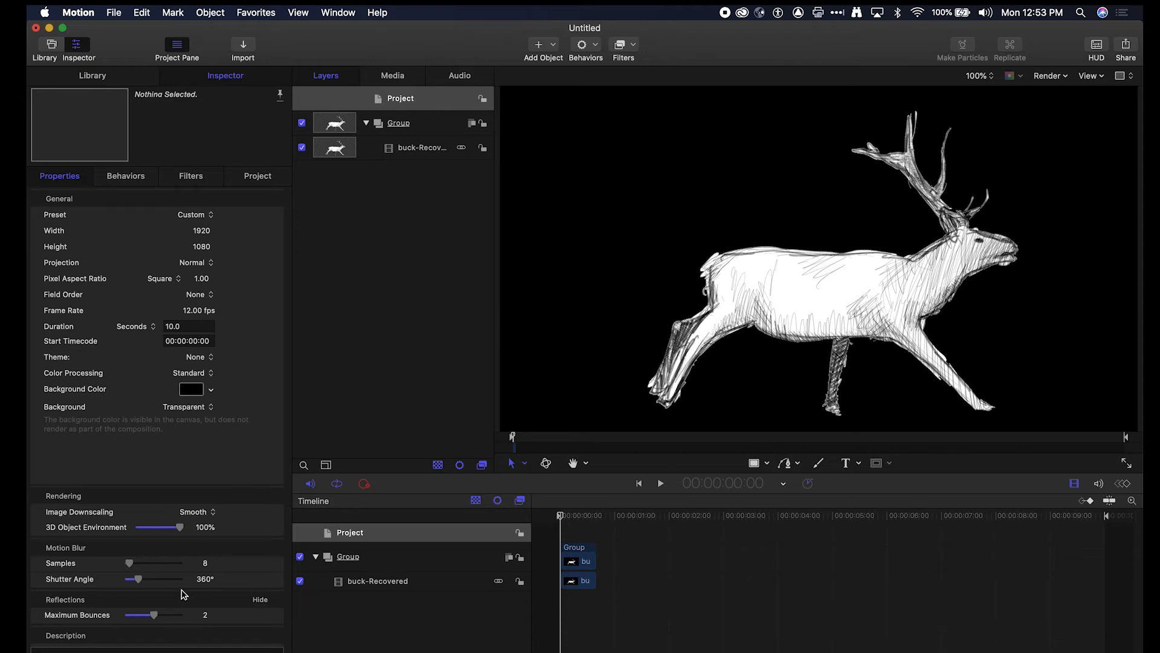
Set the buck-Recovered clip's end condition to Loop with an end duration of 120 frames, and play the looped run.
{"action": "left_click", "coordinate": [414, 152]}
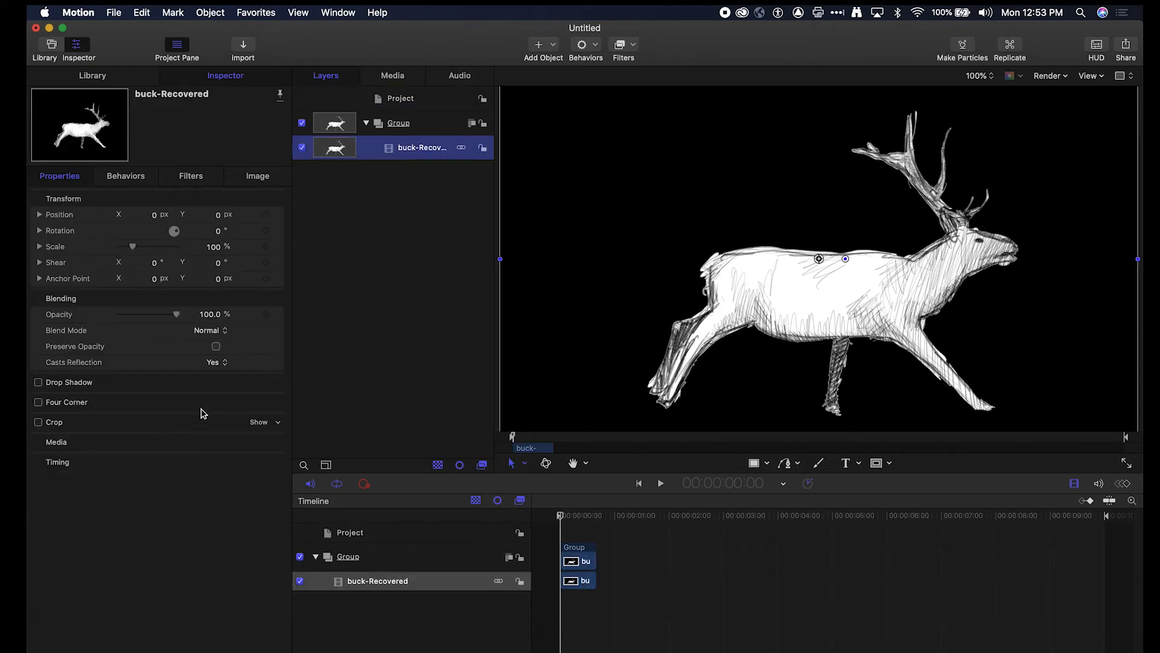
{"action": "left_click", "coordinate": [58, 462]}
{"action": "left_click", "coordinate": [259, 462]}
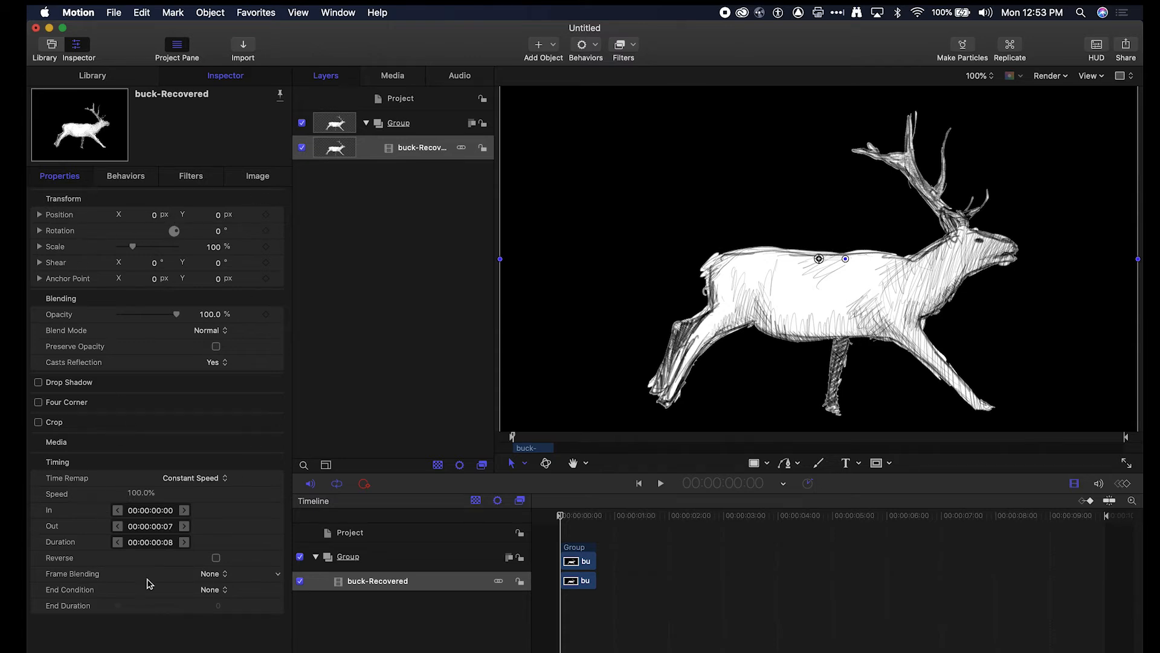
{"action": "left_click", "coordinate": [205, 591]}
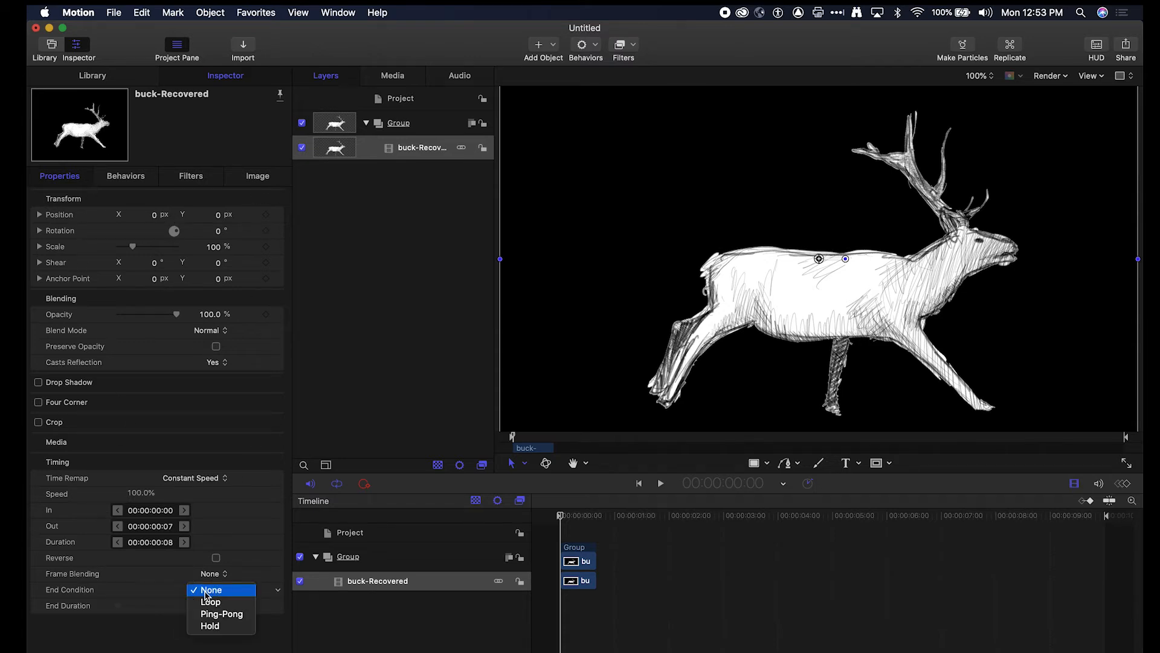
{"action": "left_click", "coordinate": [209, 602]}
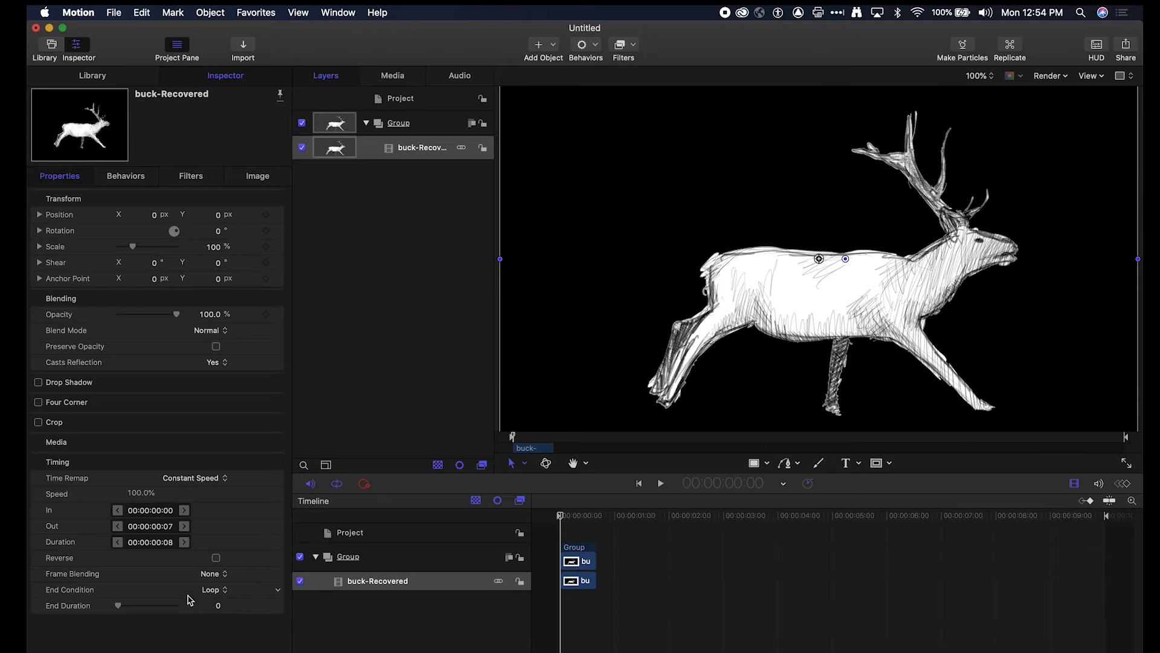
{"action": "left_click_drag", "start_coordinate": [133, 612], "coordinate": [211, 612]}
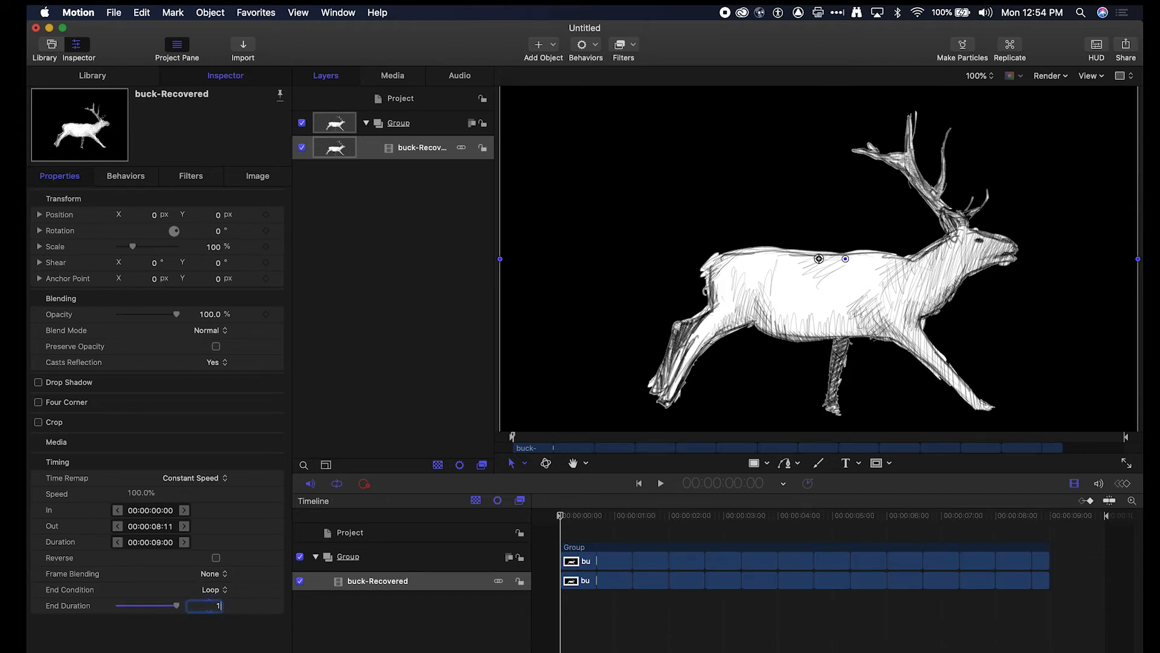
{"action": "type", "text": "0"}
{"action": "key", "text": "Return"}
{"action": "key", "text": "space"}
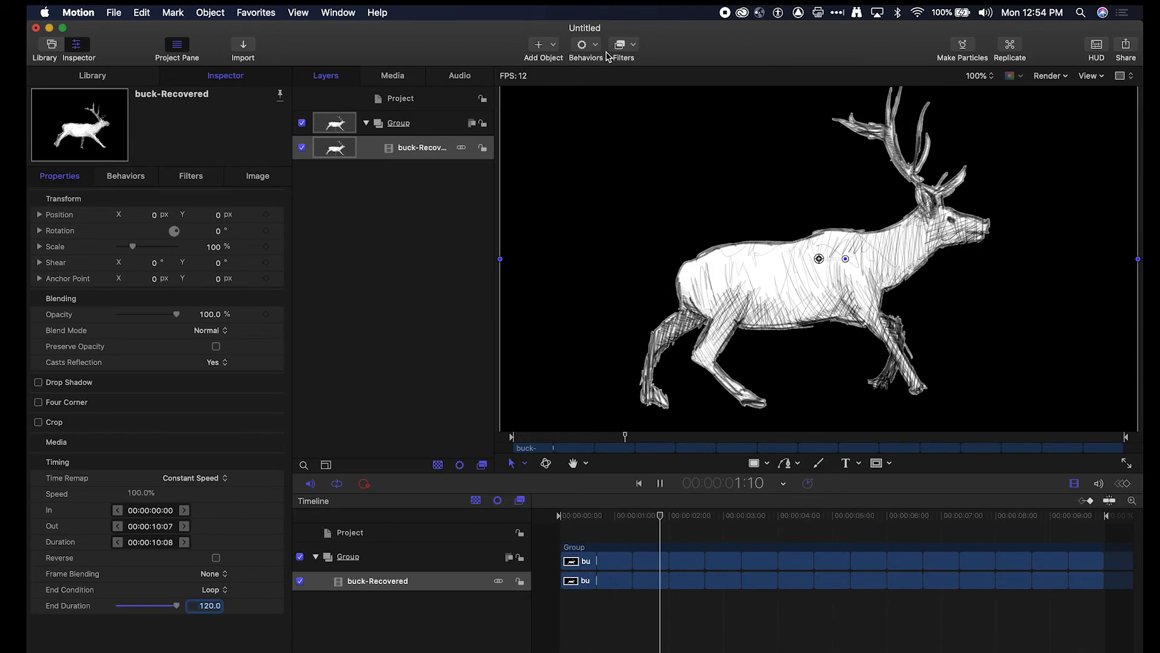
Add a Color Solid generator to the project.
{"action": "left_click", "coordinate": [539, 44]}
{"action": "mouse_move", "coordinate": [580, 178]}
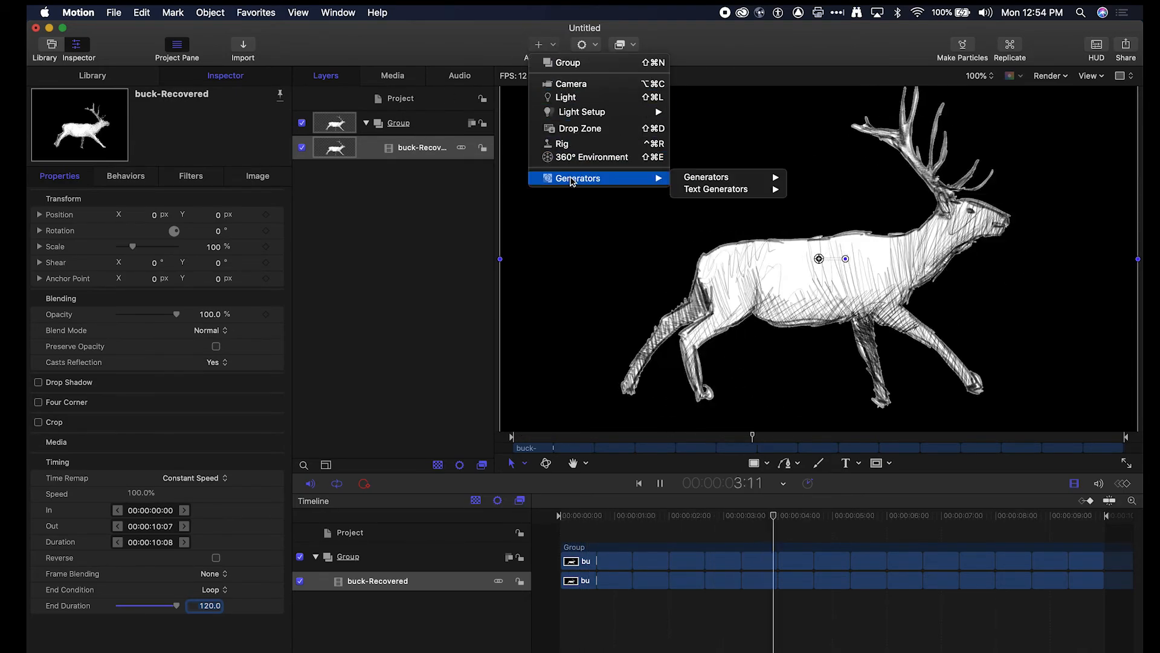
{"action": "mouse_move", "coordinate": [730, 176]}
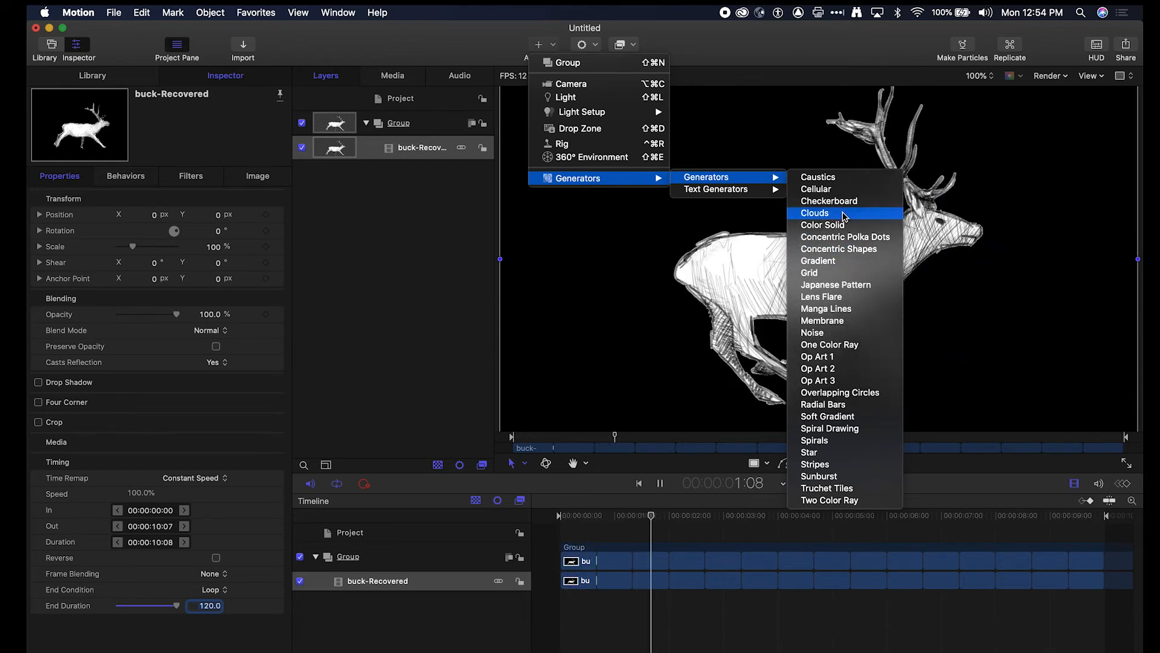
{"action": "key", "text": "Escape"}
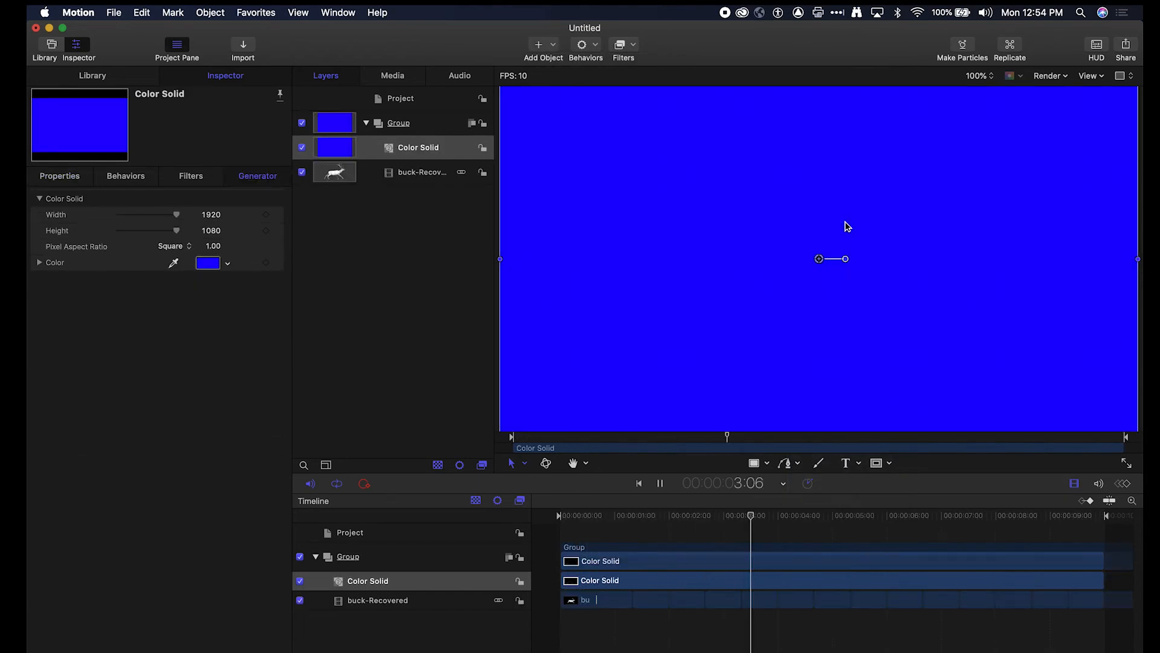
Move the Color Solid out of the elk clip's group into a separate group of its own.
{"action": "left_click_drag", "start_coordinate": [440, 151], "coordinate": [409, 192]}
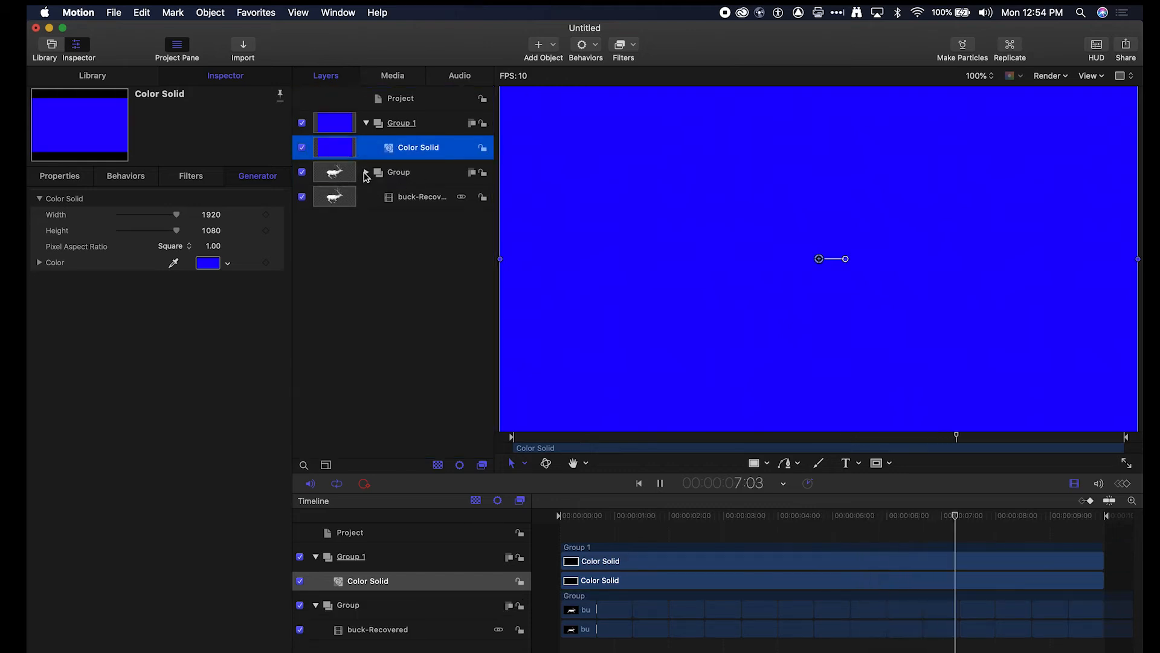
{"action": "left_click", "coordinate": [367, 172]}
{"action": "left_click", "coordinate": [405, 148]}
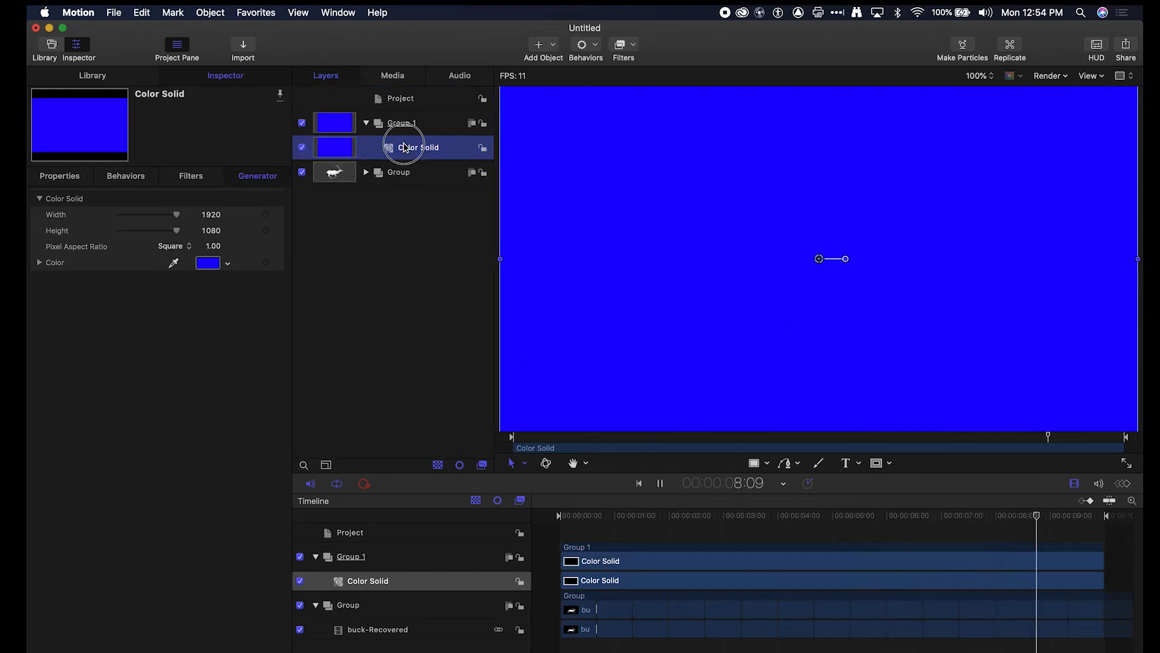
Try to move Group 1 beneath the elk's group, and undo the move.
{"action": "left_click", "coordinate": [366, 123]}
{"action": "left_click_drag", "start_coordinate": [370, 124], "coordinate": [379, 152]}
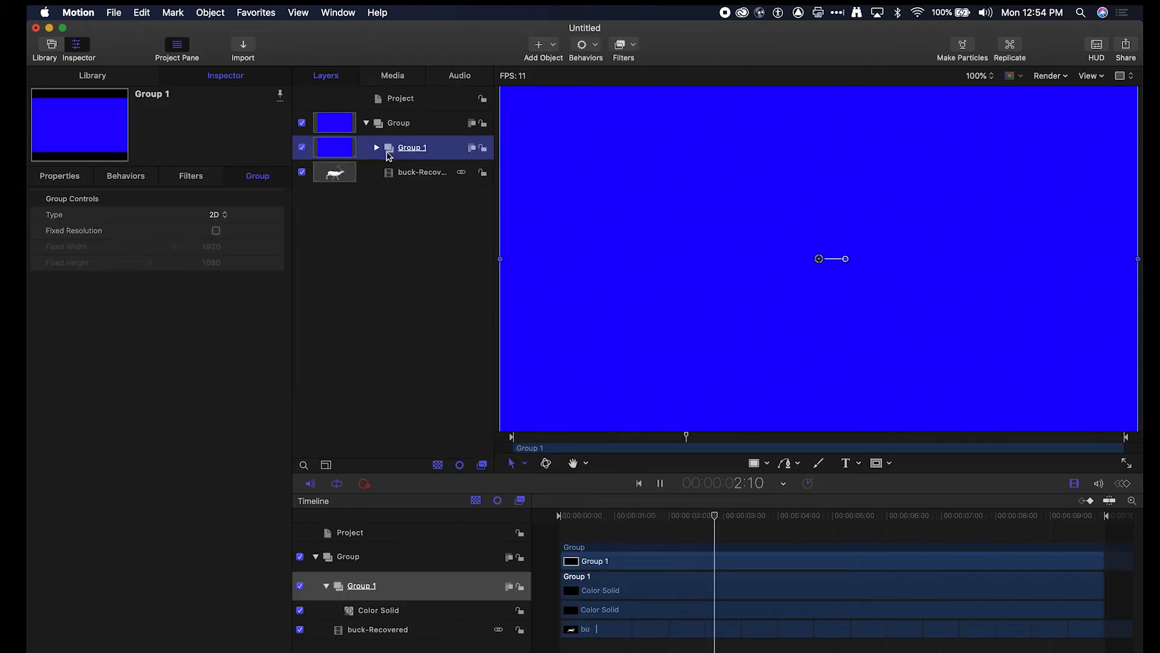
{"action": "key", "text": "super+z"}
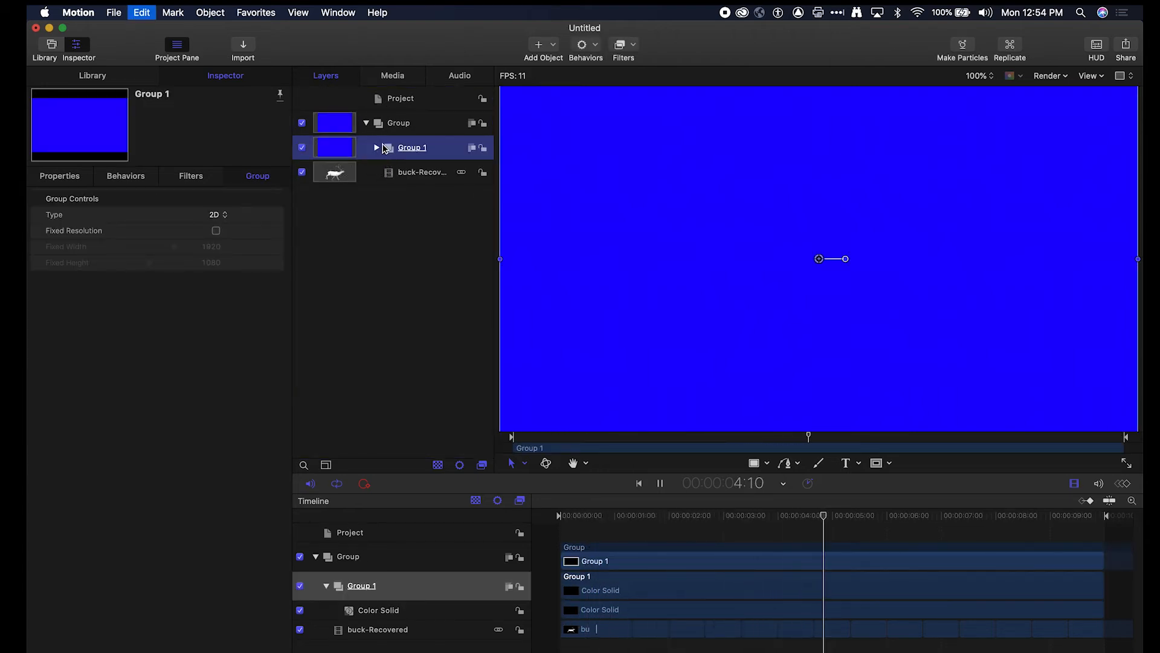
Collapse both groups and place Group 1 beneath the elk's group so the colour forms the background.
{"action": "left_click", "coordinate": [366, 123]}
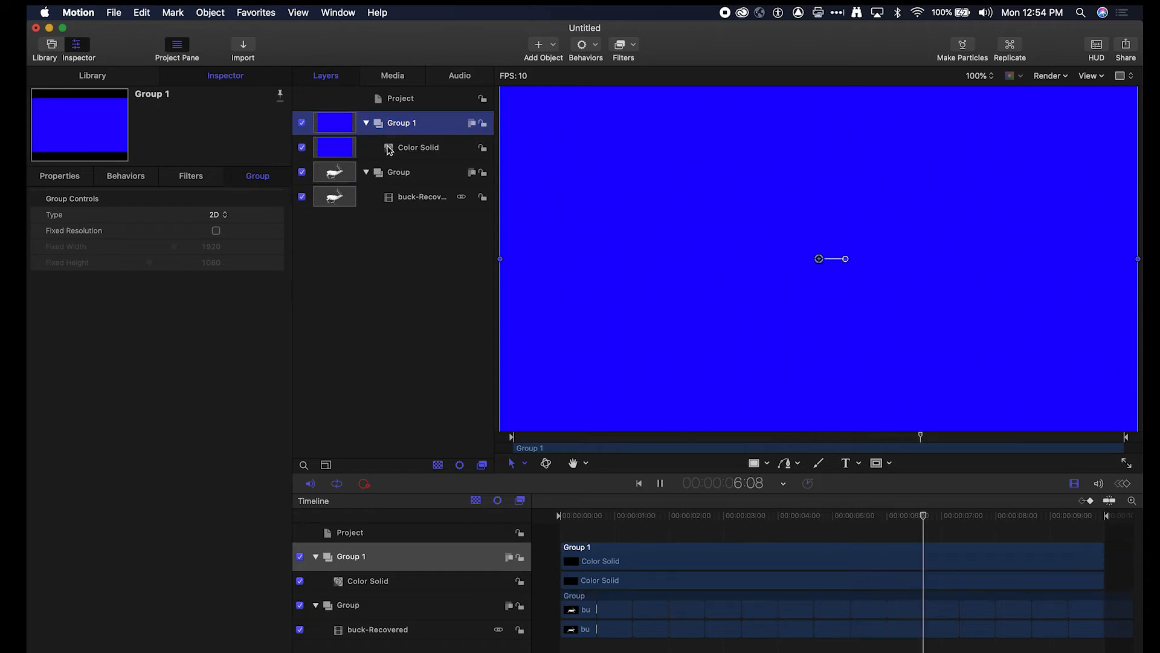
{"action": "left_click", "coordinate": [366, 123]}
{"action": "left_click", "coordinate": [366, 148]}
{"action": "left_click_drag", "start_coordinate": [385, 130], "coordinate": [368, 163]}
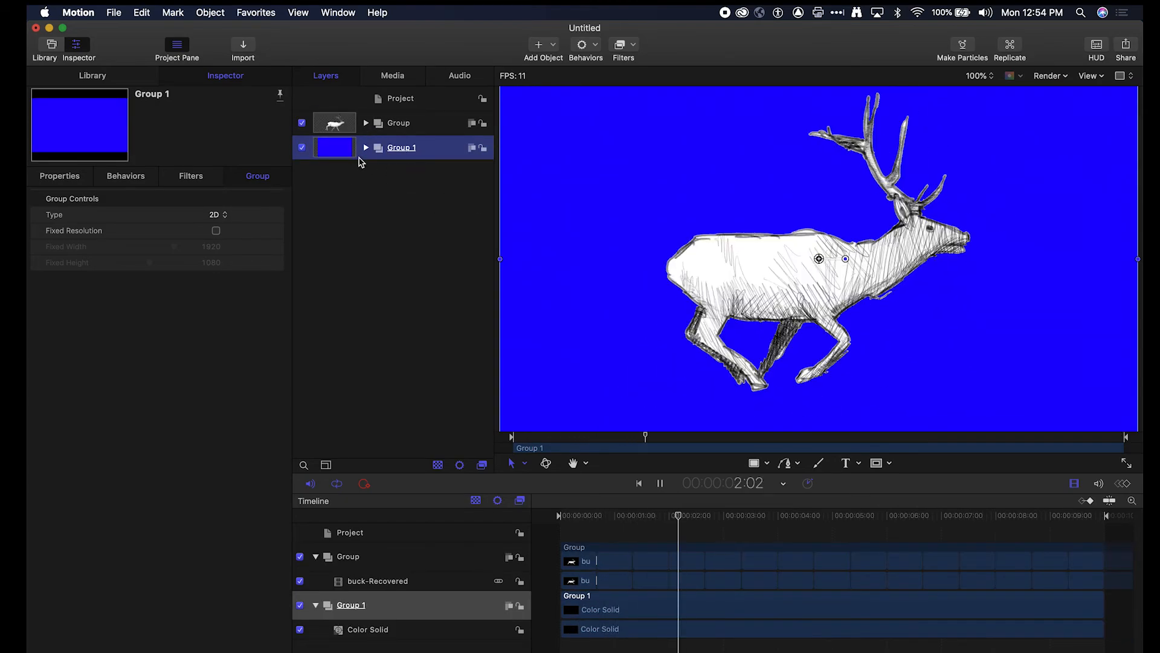
Recolour the Color Solid in Group 1 white, and tint it a pale pink-beige with the RGB sliders.
{"action": "left_click", "coordinate": [367, 148]}
{"action": "left_click", "coordinate": [406, 174]}
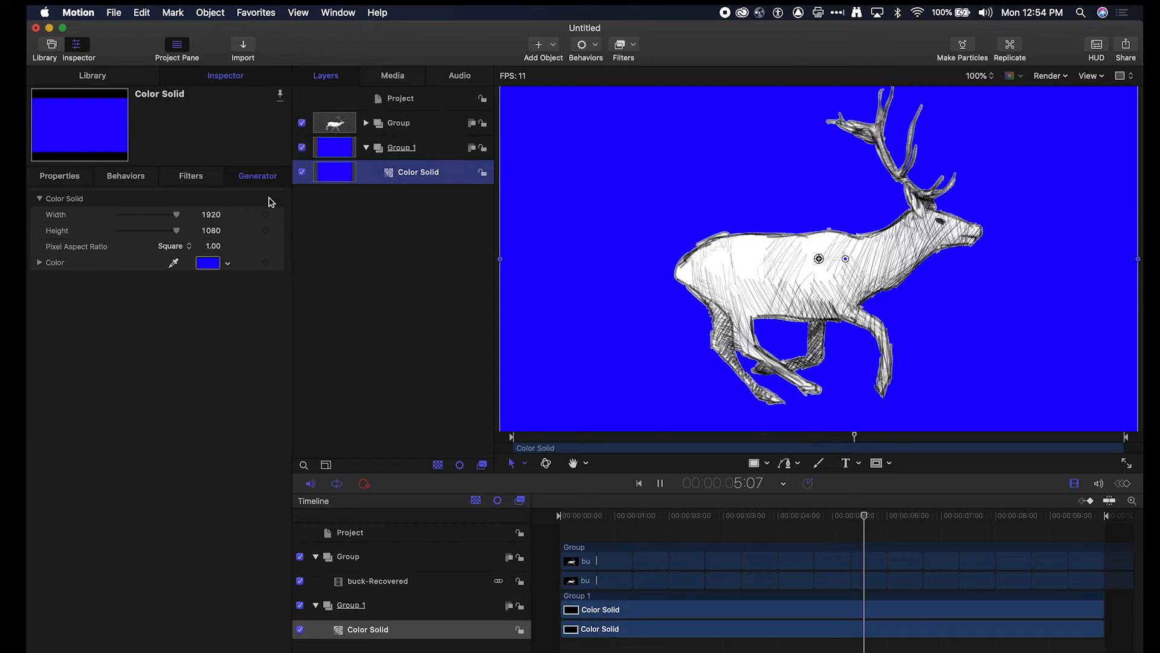
{"action": "left_click", "coordinate": [219, 262]}
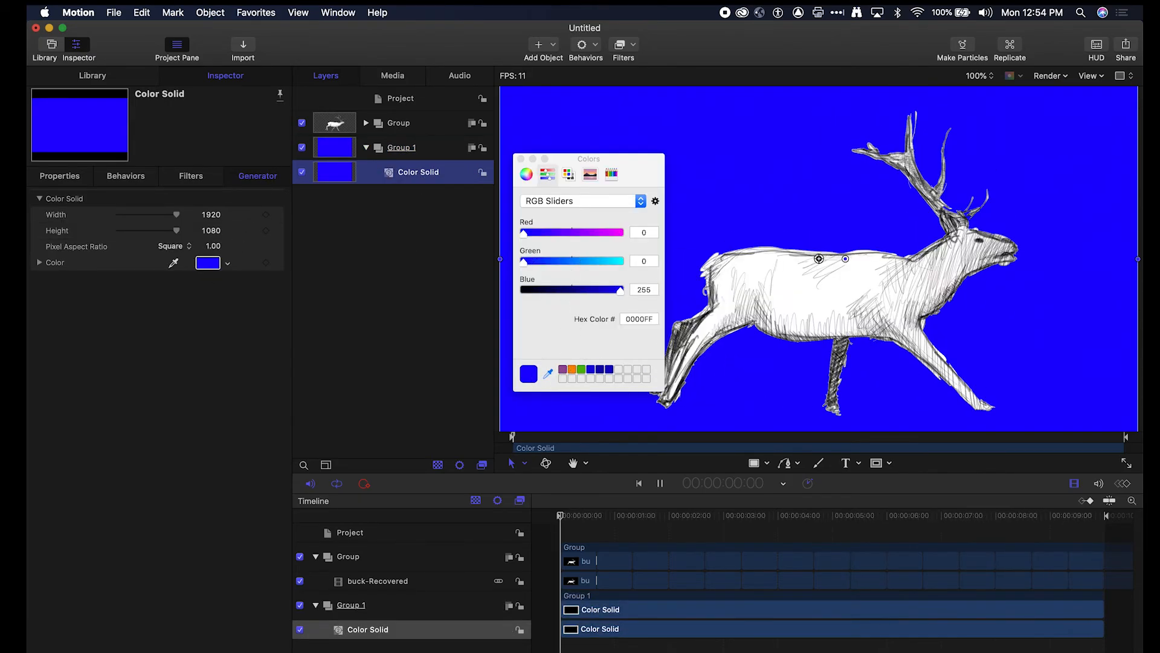
{"action": "left_click", "coordinate": [758, 306]}
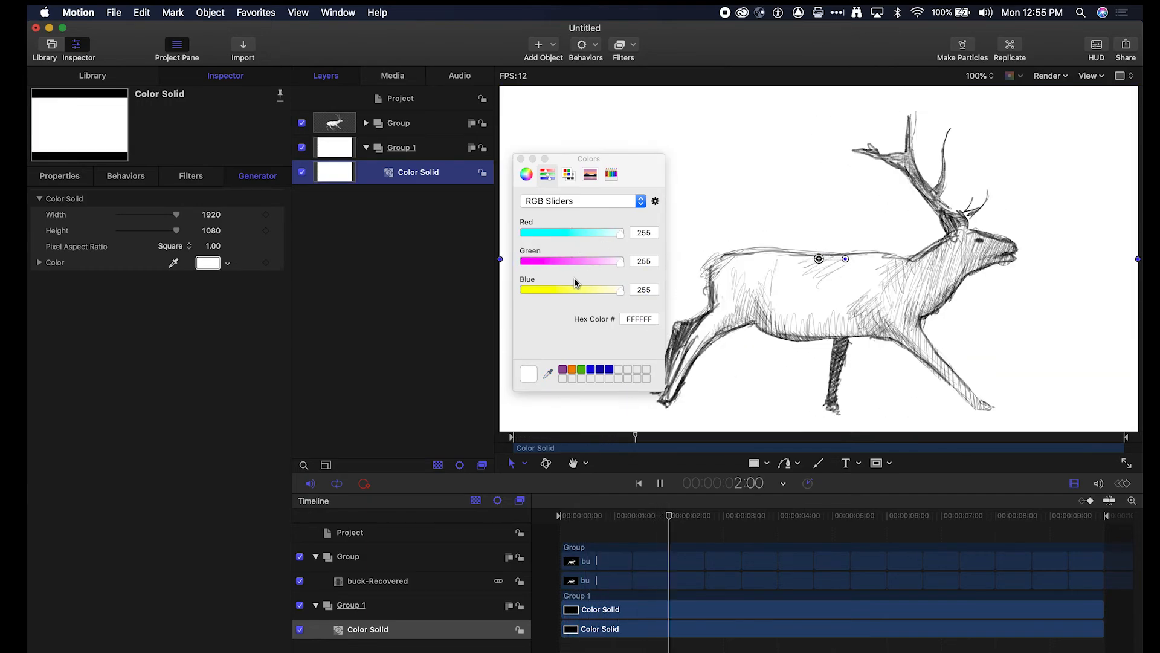
{"action": "left_click", "coordinate": [607, 266]}
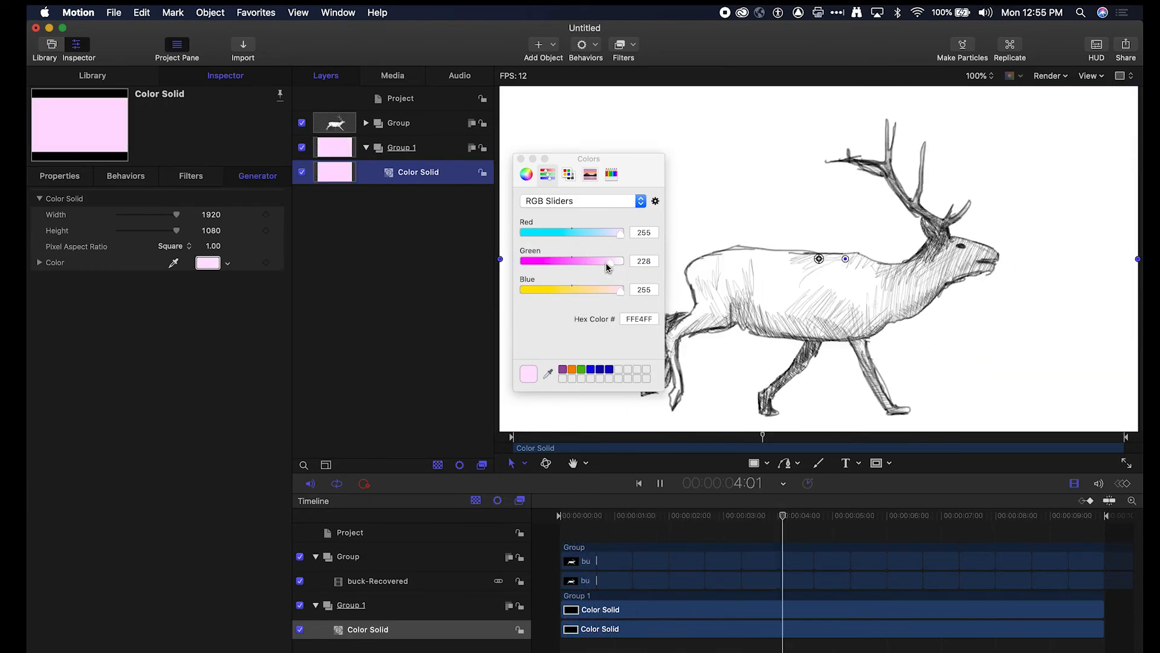
{"action": "left_click", "coordinate": [614, 233]}
{"action": "left_click", "coordinate": [621, 293]}
{"action": "left_click_drag", "start_coordinate": [621, 294], "coordinate": [612, 292]}
Recolour the Color Solid light cyan (A4E2E8) from the colour spectrum.
{"action": "left_click", "coordinate": [590, 174]}
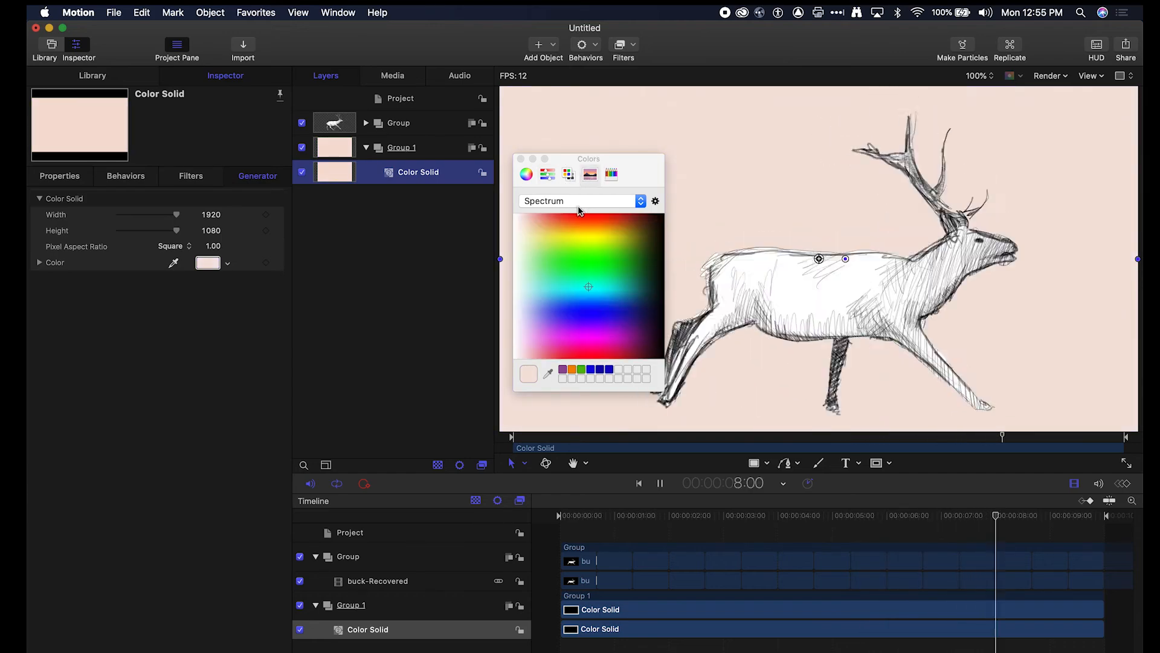
{"action": "left_click", "coordinate": [540, 293]}
{"action": "left_click", "coordinate": [547, 174]}
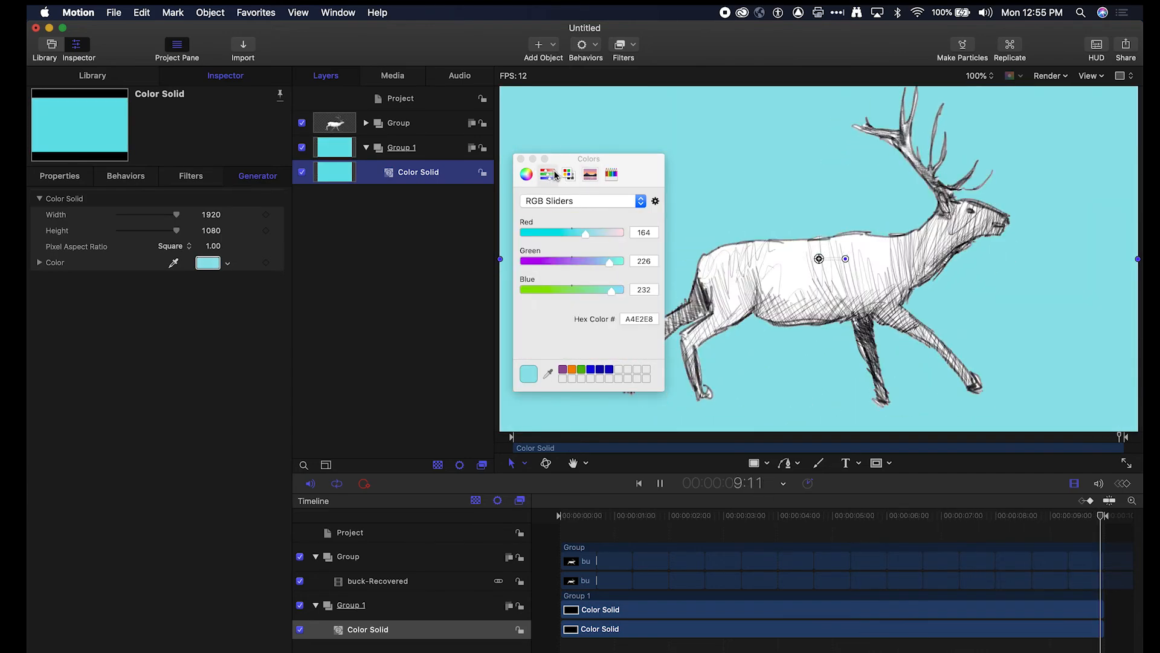
Set the Color Solid to a muted periwinkle blue with the colour wheel and brightness, and close the colour picker.
{"action": "left_click", "coordinate": [527, 174]}
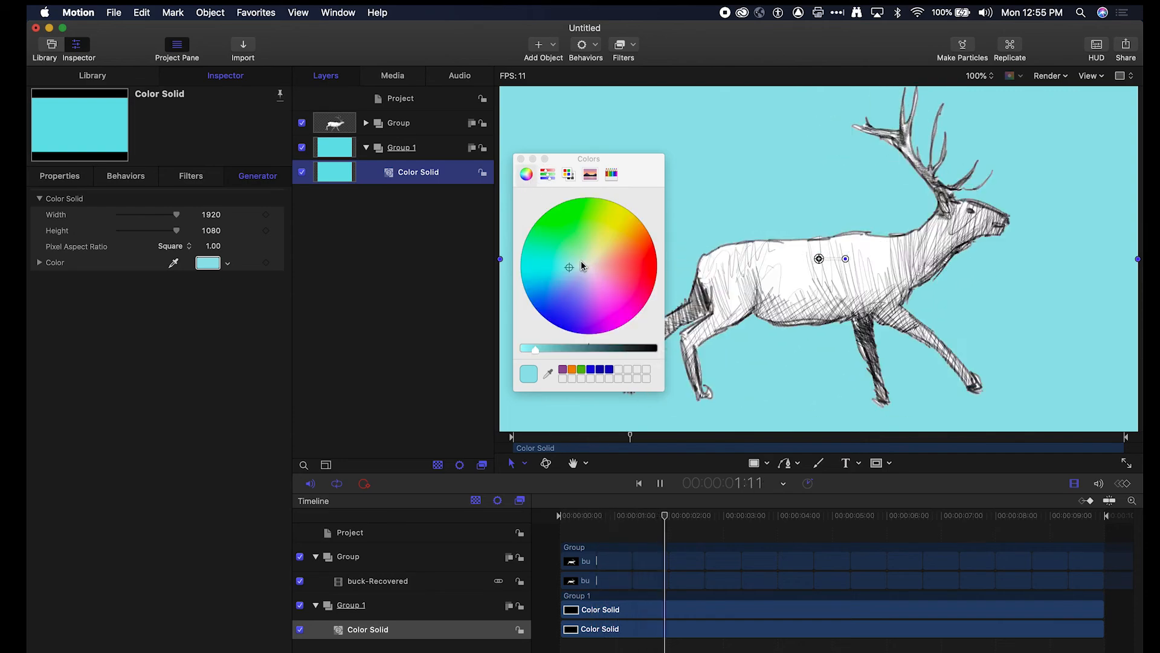
{"action": "left_click", "coordinate": [576, 348]}
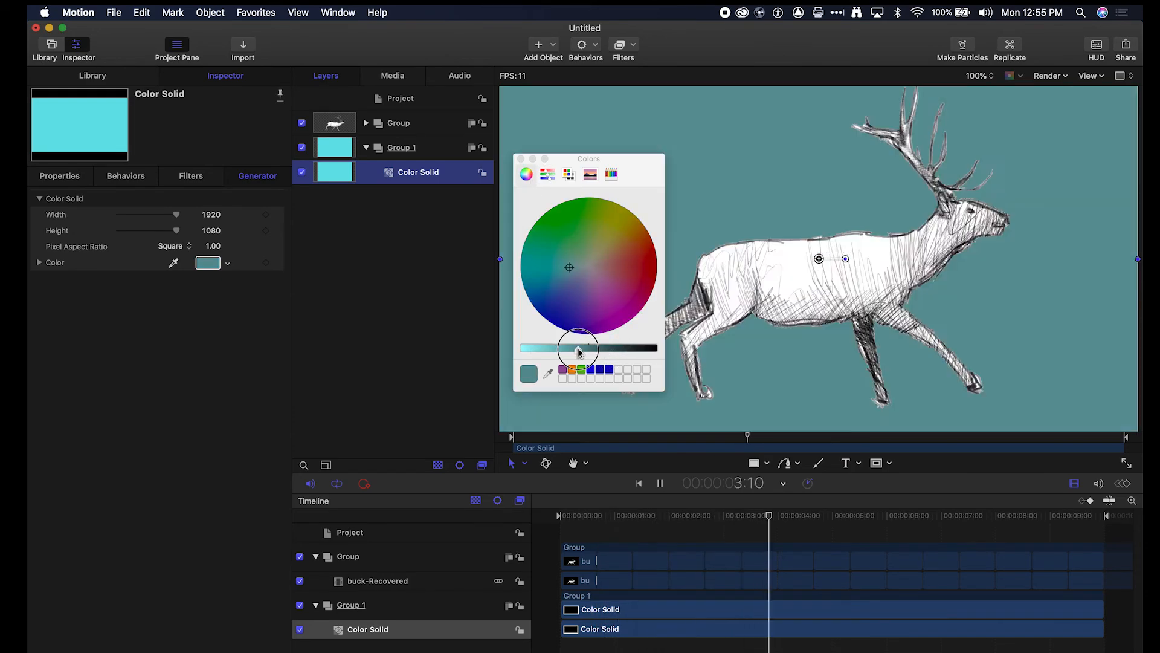
{"action": "left_click_drag", "start_coordinate": [579, 282], "coordinate": [582, 274]}
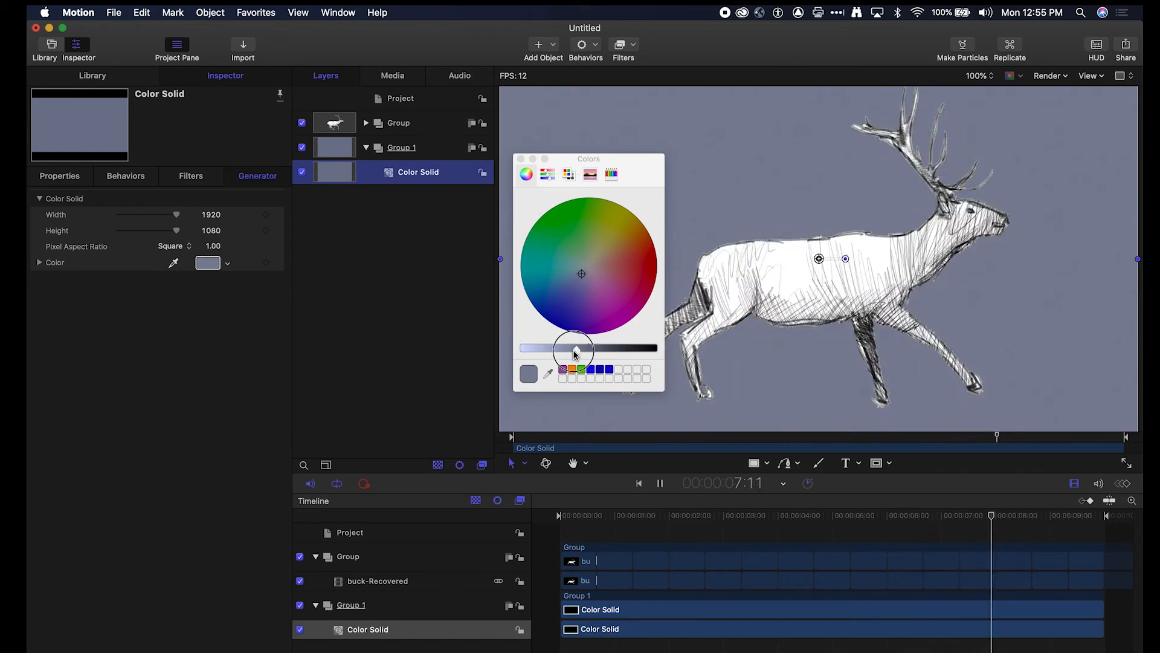
{"action": "left_click", "coordinate": [548, 351]}
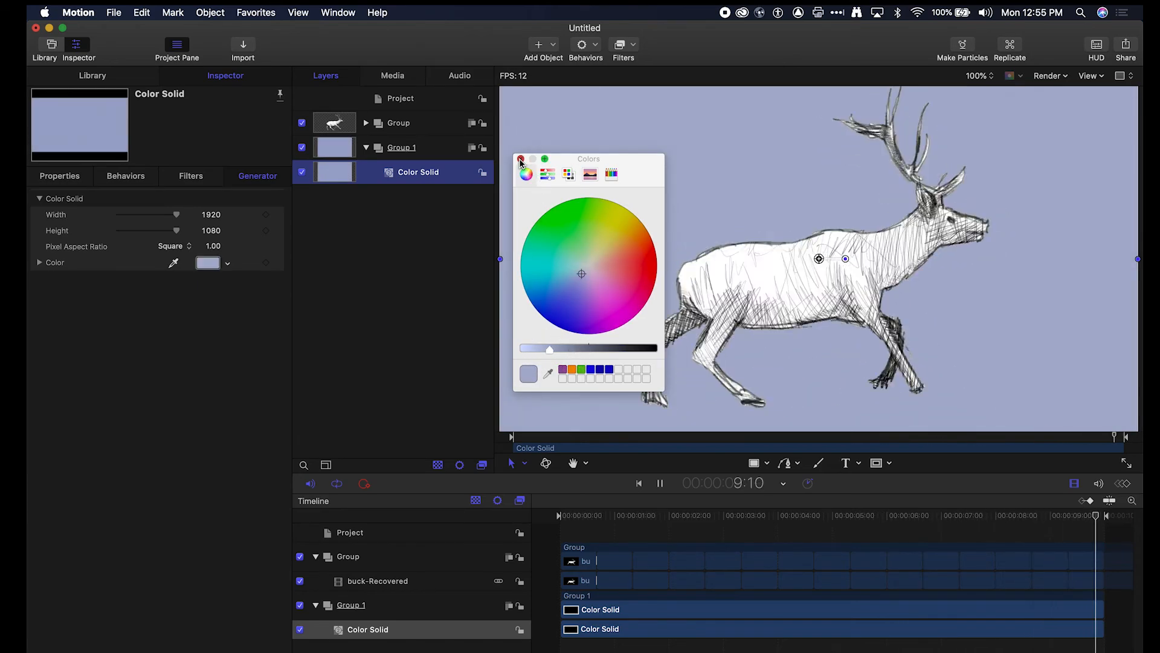
{"action": "left_click", "coordinate": [521, 159]}
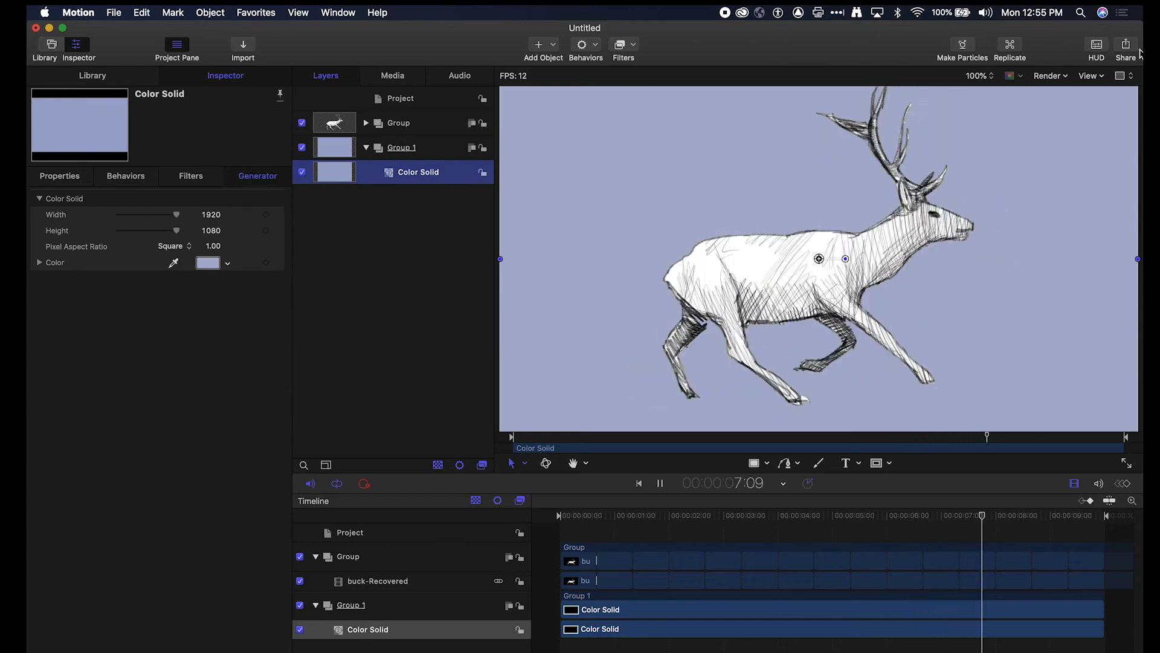
Start an Export Selection to Movie and set its video codec to H.264.
{"action": "left_click", "coordinate": [114, 12]}
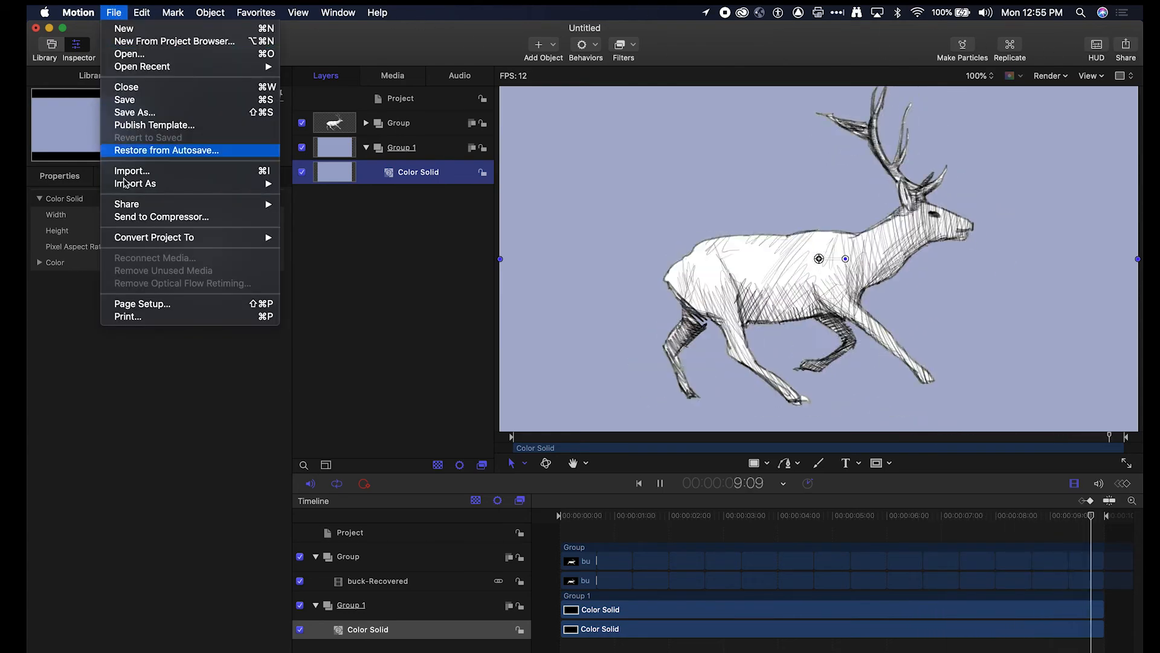
{"action": "mouse_move", "coordinate": [181, 204]}
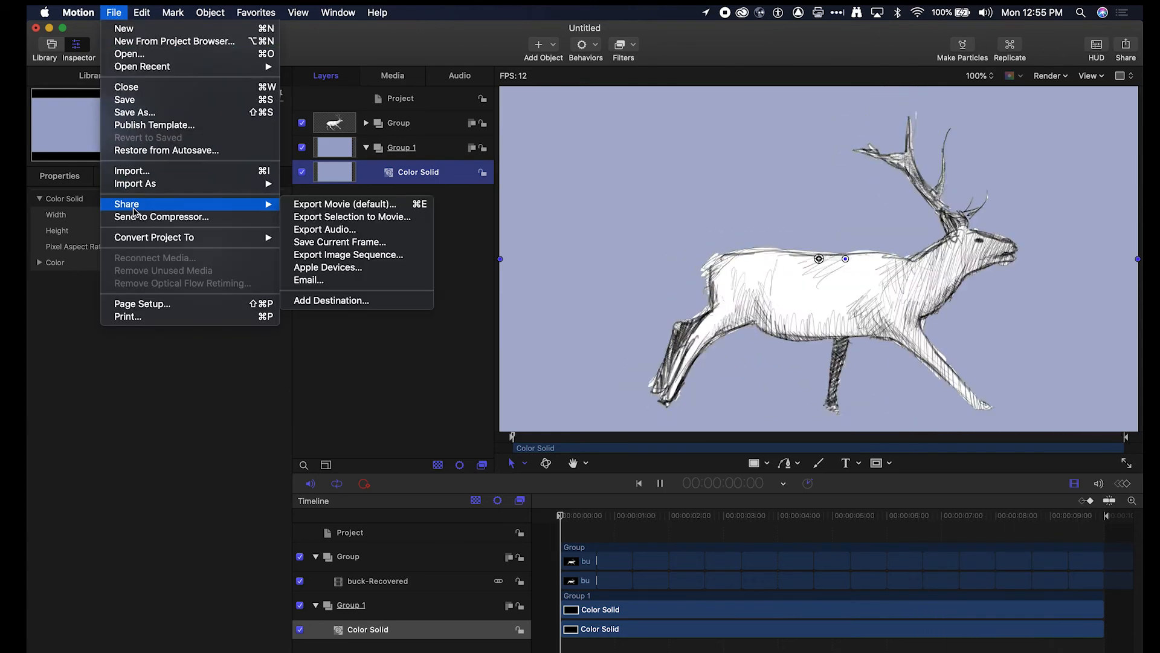
{"action": "left_click", "coordinate": [361, 217]}
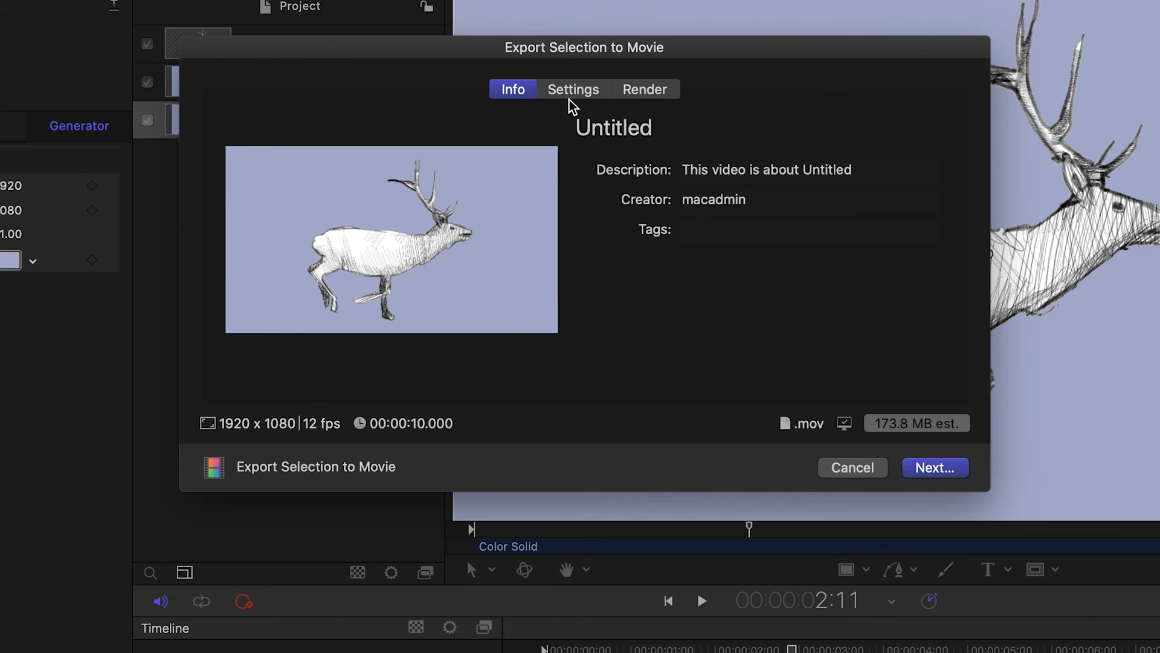
{"action": "left_click", "coordinate": [580, 92]}
{"action": "left_click", "coordinate": [788, 204]}
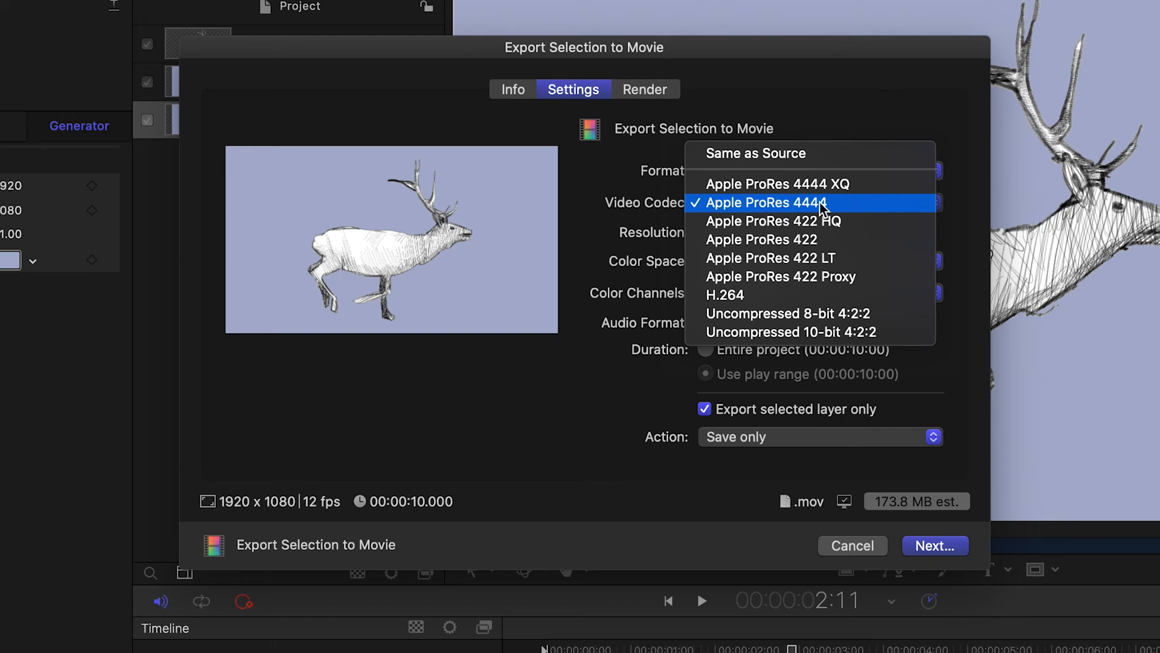
{"action": "left_click", "coordinate": [751, 294]}
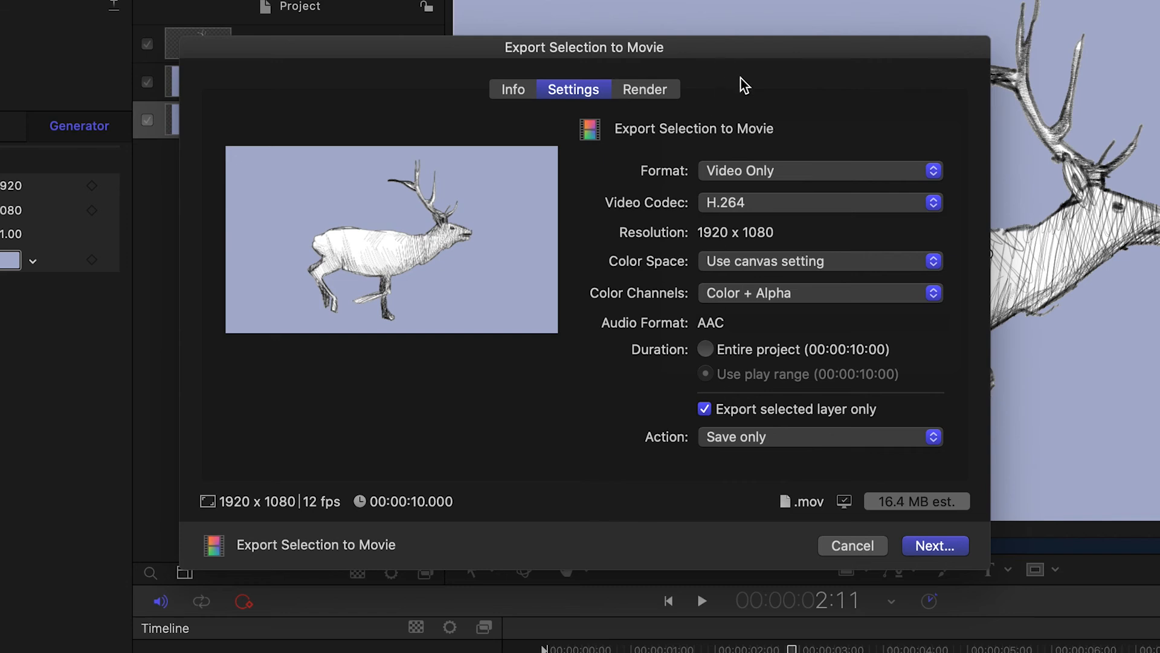
Set the export duration to the entire project and turn off exporting only the selected layer, keeping the action at Save only.
{"action": "left_click_drag", "start_coordinate": [764, 57], "coordinate": [569, 124]}
{"action": "left_click_drag", "start_coordinate": [467, 347], "coordinate": [496, 344]}
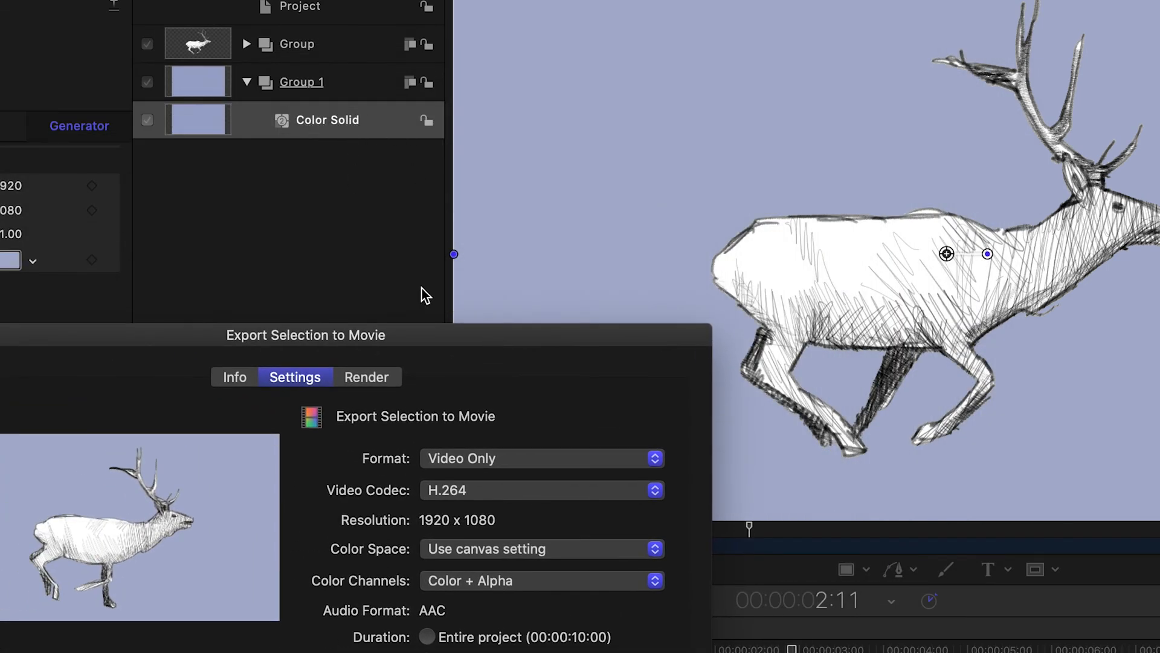
{"action": "left_click_drag", "start_coordinate": [453, 327], "coordinate": [431, 150]}
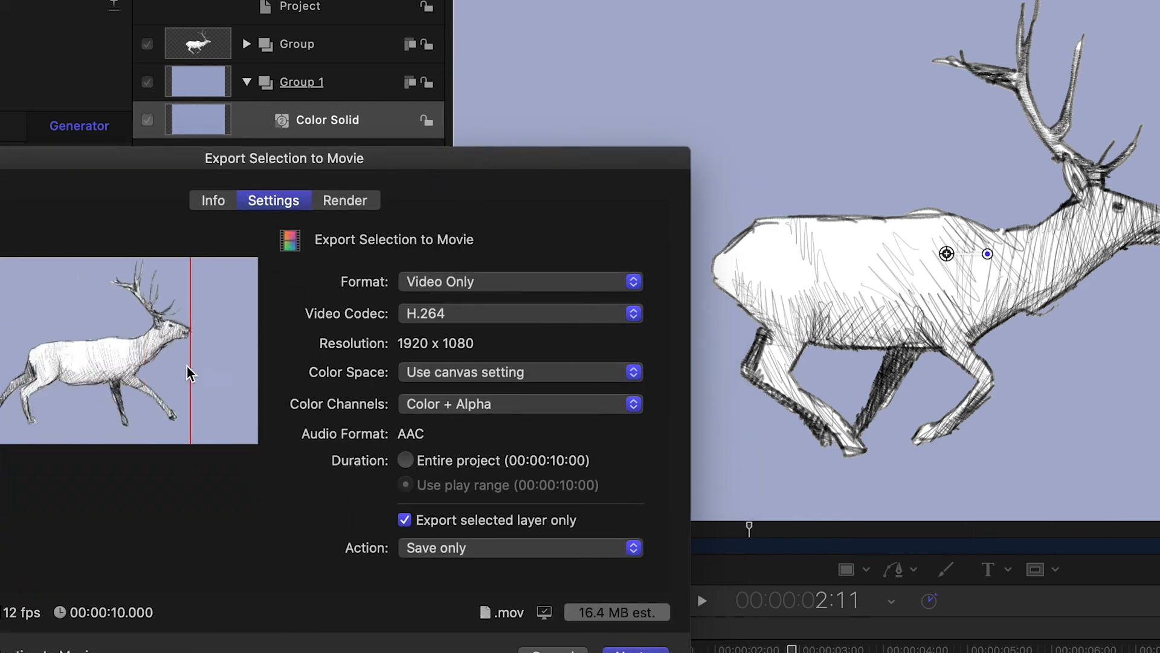
{"action": "left_click", "coordinate": [425, 466]}
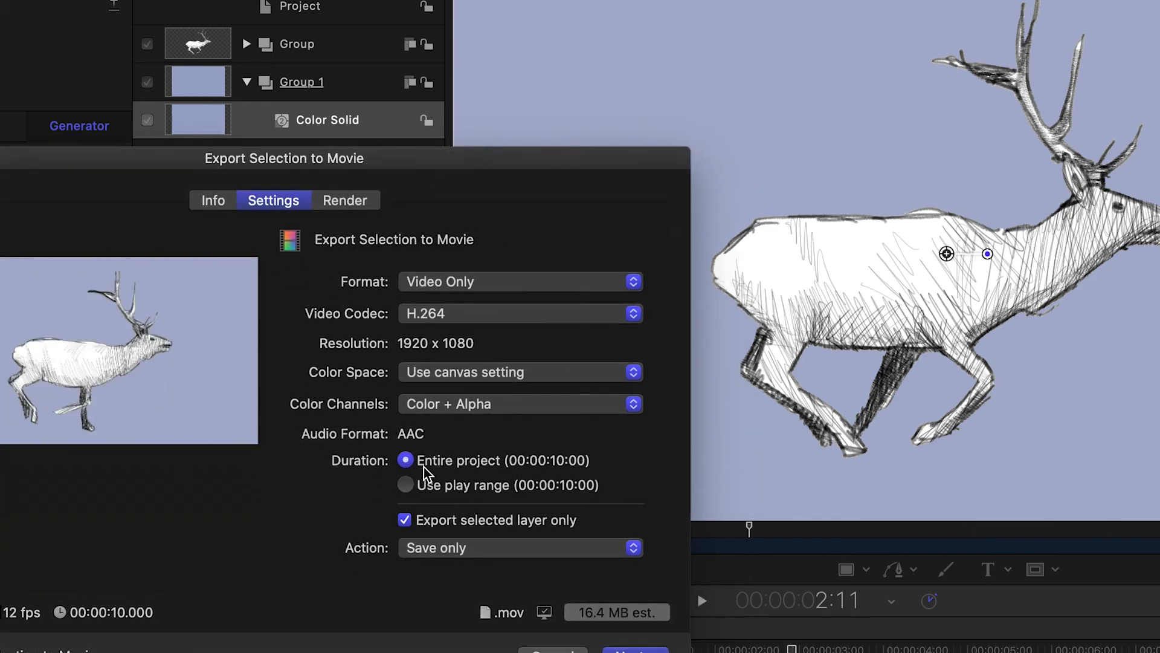
{"action": "left_click", "coordinate": [436, 521]}
{"action": "left_click", "coordinate": [586, 547]}
{"action": "left_click", "coordinate": [563, 548]}
{"action": "left_click_drag", "start_coordinate": [505, 156], "coordinate": [611, 148]}
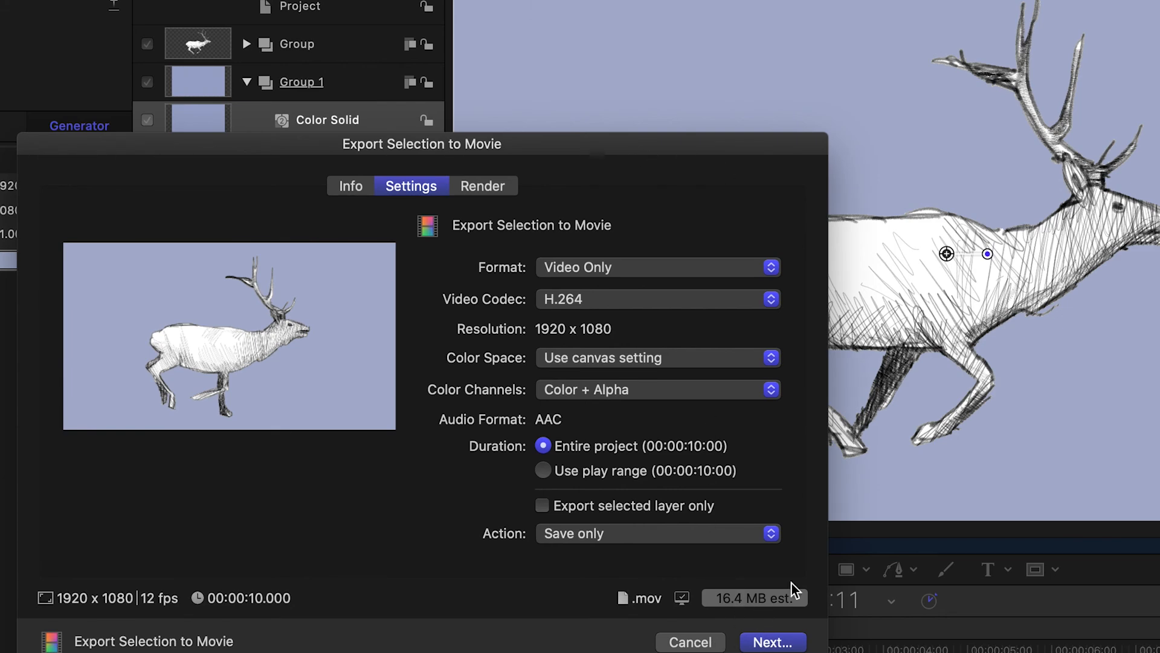
Export the movie to the buck folder as finalDeer.mov.
{"action": "left_click", "coordinate": [782, 645]}
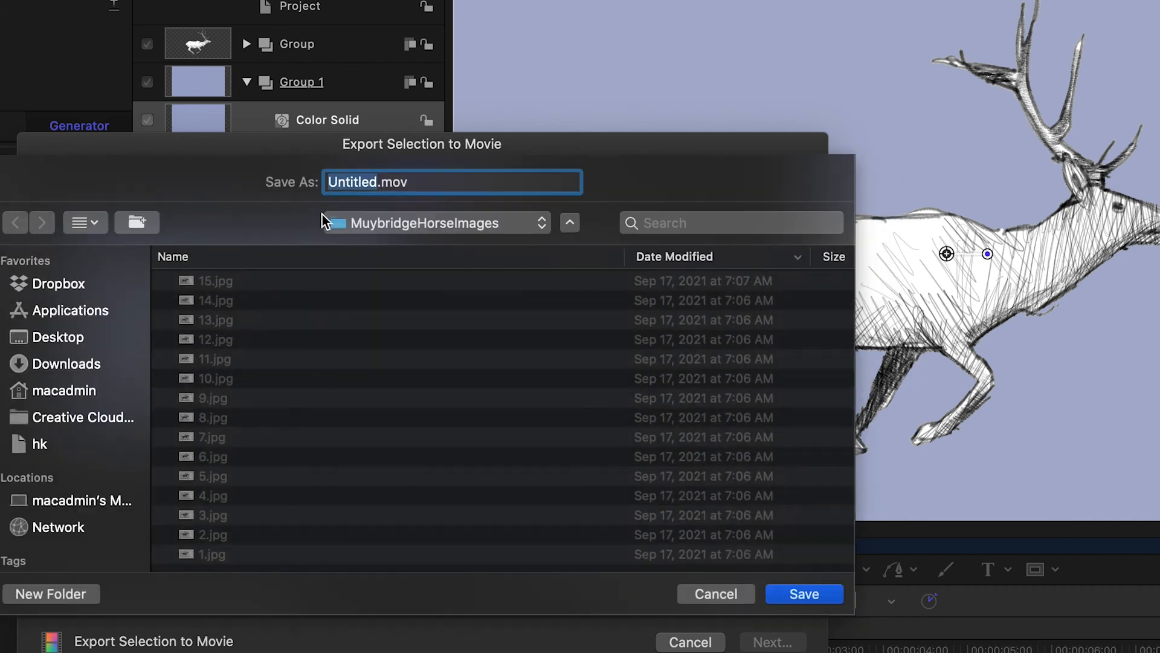
{"action": "left_click", "coordinate": [427, 234]}
{"action": "left_click", "coordinate": [441, 247]}
{"action": "double_click", "coordinate": [217, 282]}
{"action": "left_click", "coordinate": [363, 182]}
{"action": "double_click", "coordinate": [363, 181]}
{"action": "type", "text": "finalDeer"}
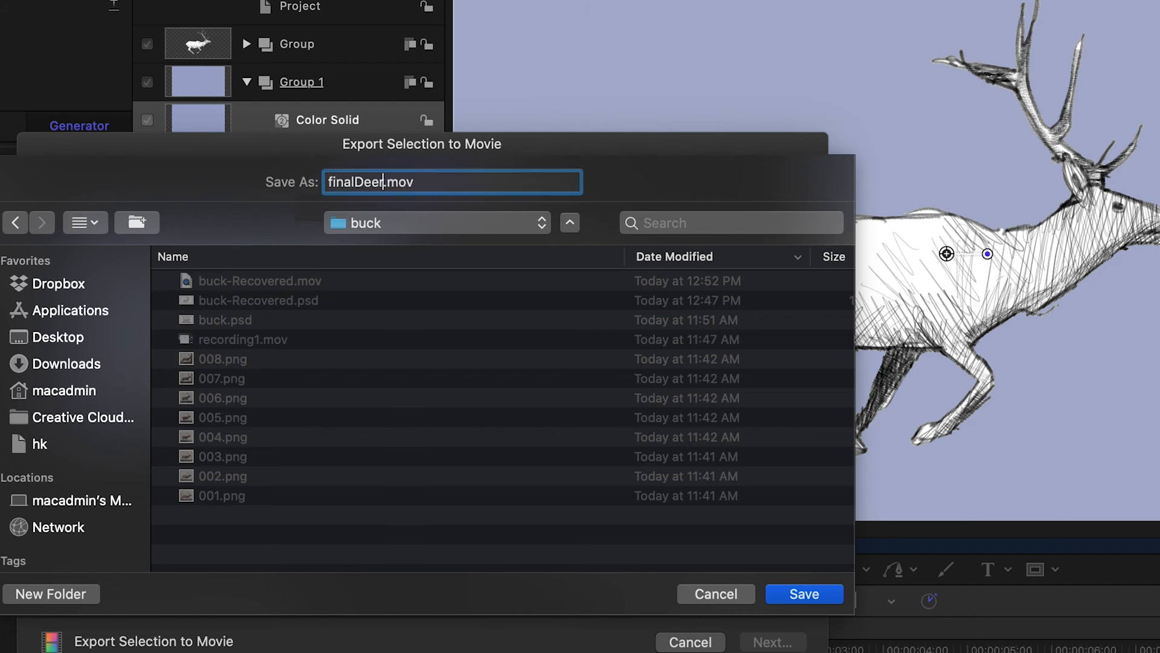
{"action": "key", "text": "Return"}
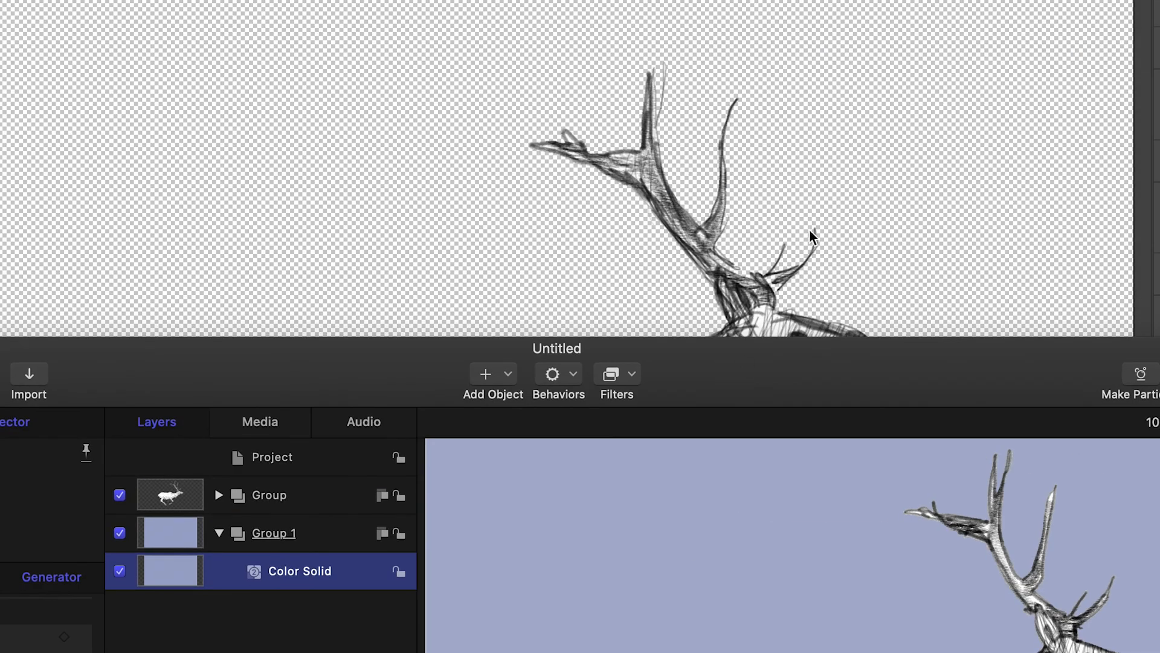
Switch to Finder and preview finalDeer.mov in the buck folder.
{"action": "key", "text": "super+Tab"}
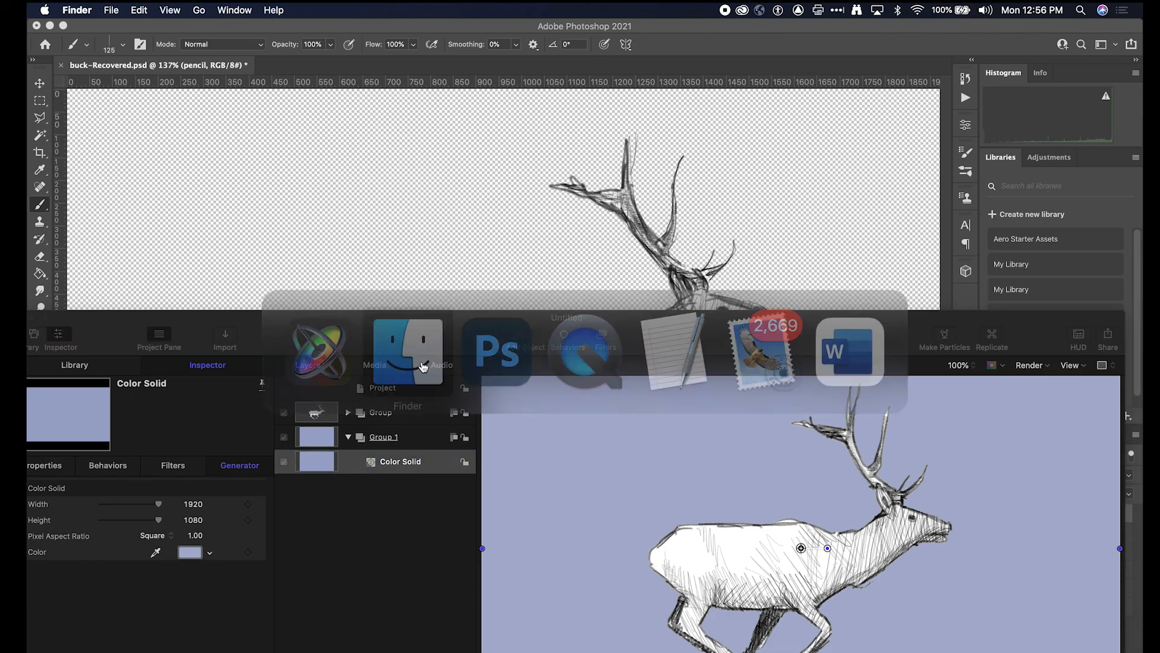
{"action": "left_click", "coordinate": [332, 423]}
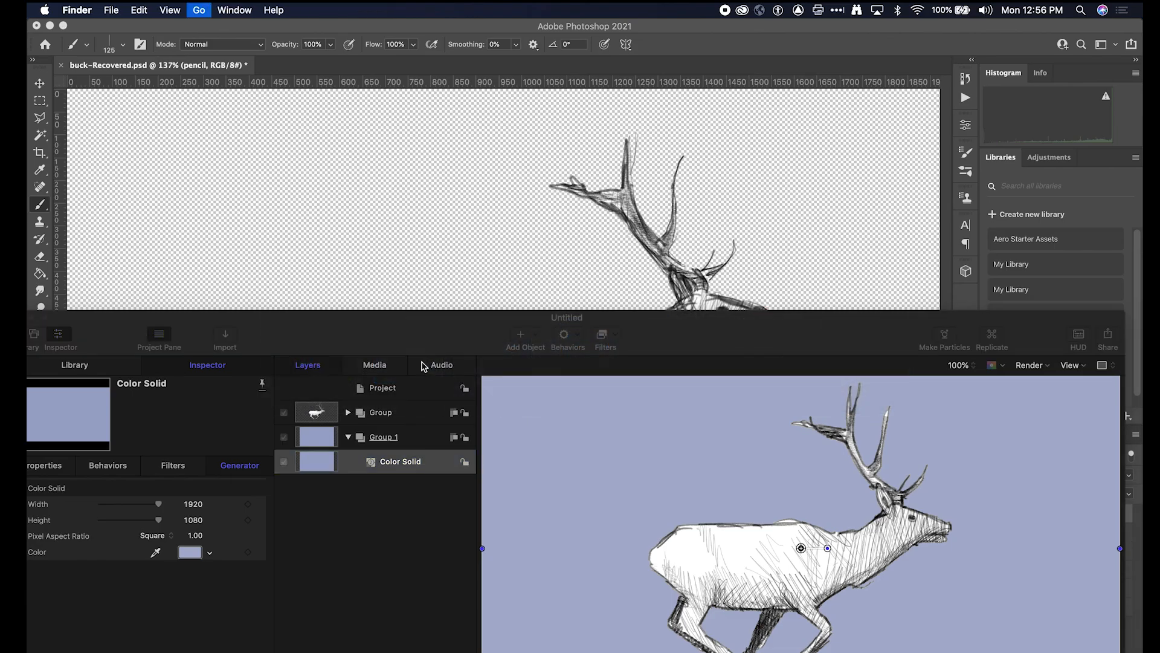
{"action": "double_click", "coordinate": [678, 91]}
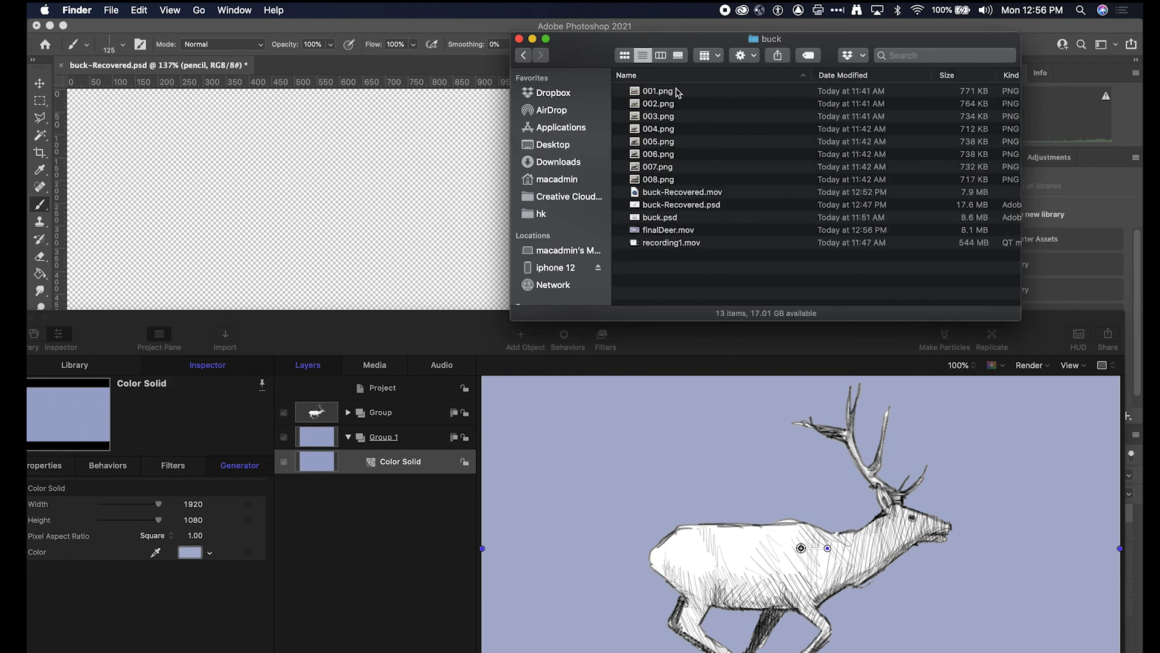
{"action": "left_click_drag", "start_coordinate": [854, 44], "coordinate": [608, 90]}
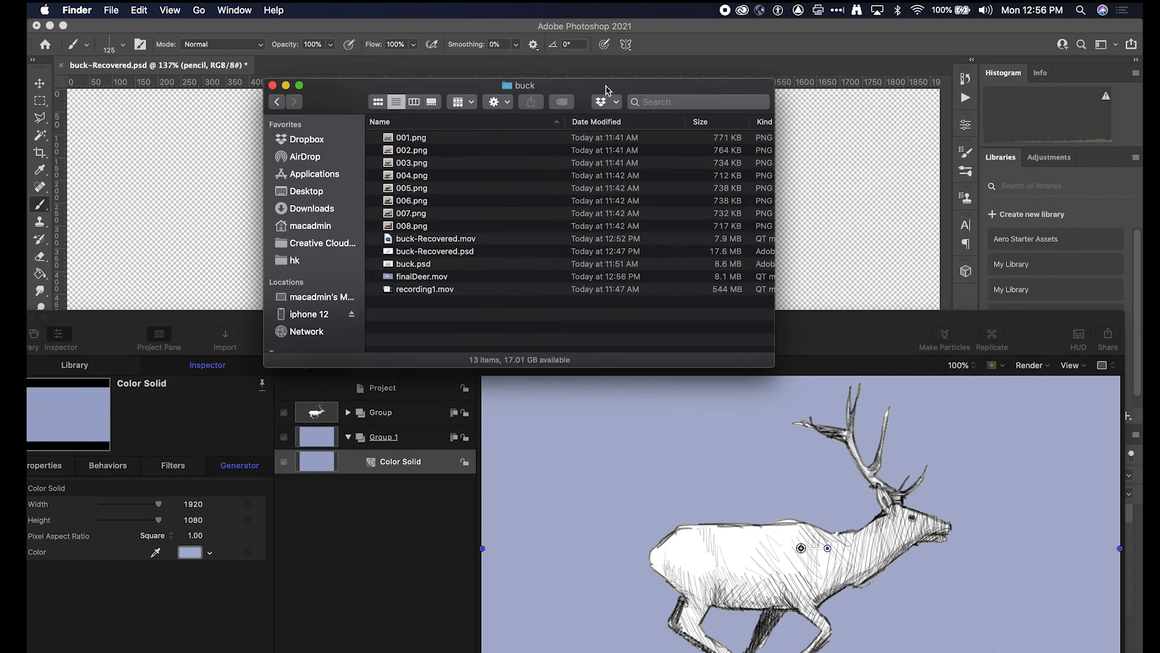
{"action": "left_click", "coordinate": [460, 278]}
{"action": "key", "text": "space"}
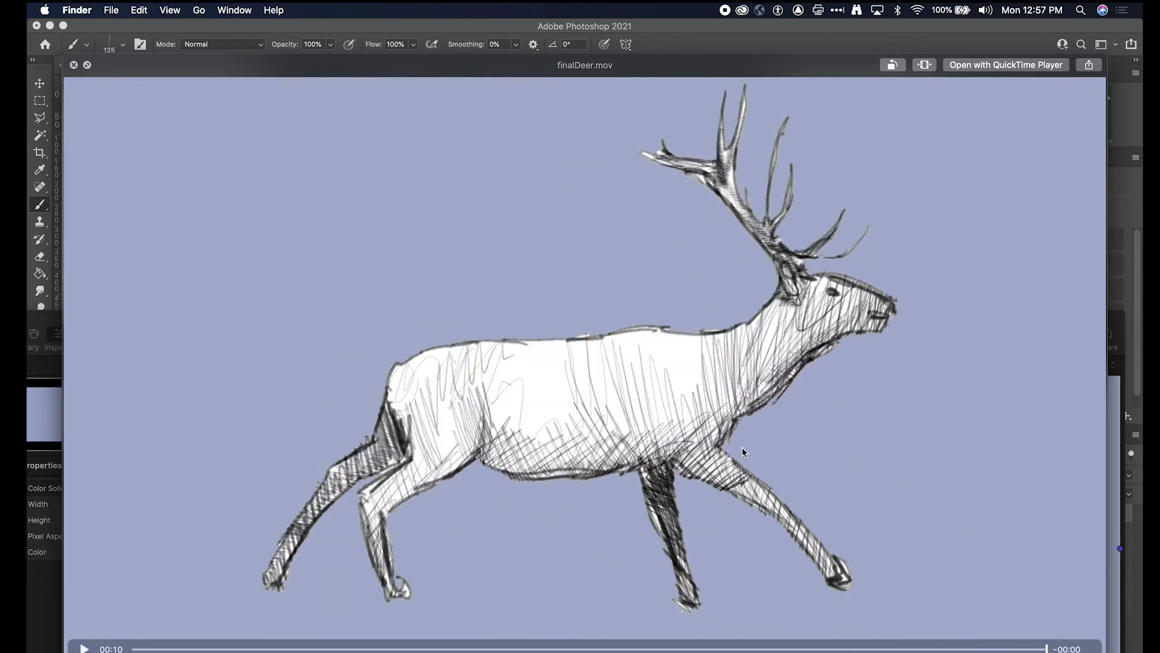
Replay the finalDeer.mov preview and close it.
{"action": "key", "text": "space"}
{"action": "key", "text": "space"}
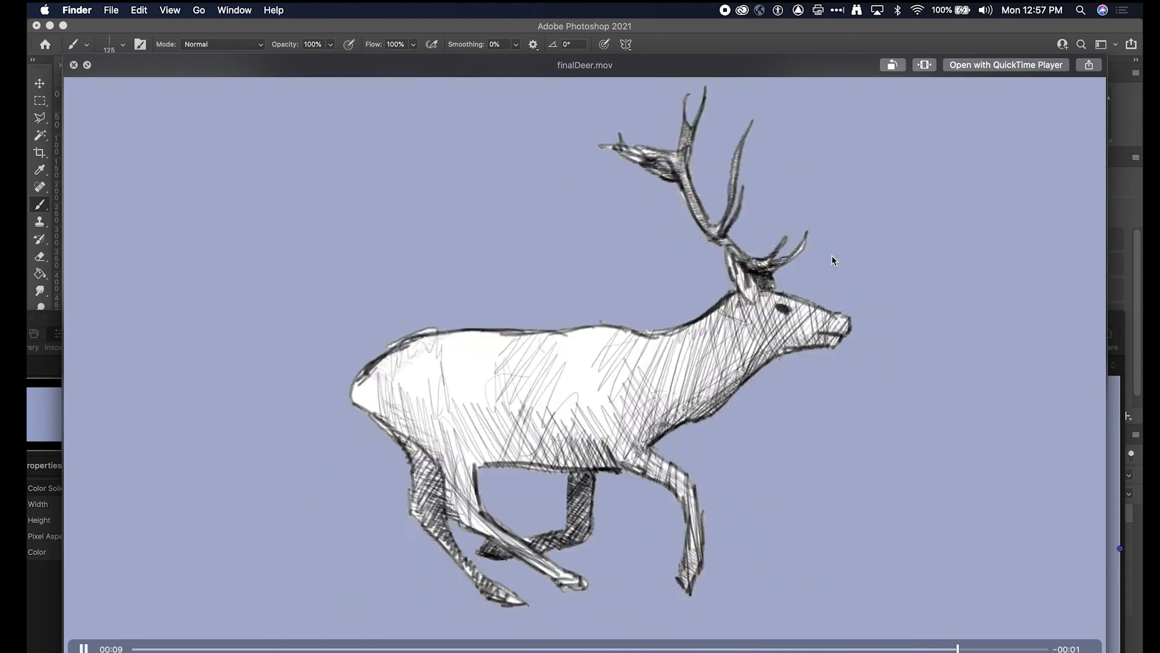
{"action": "key", "text": "space"}
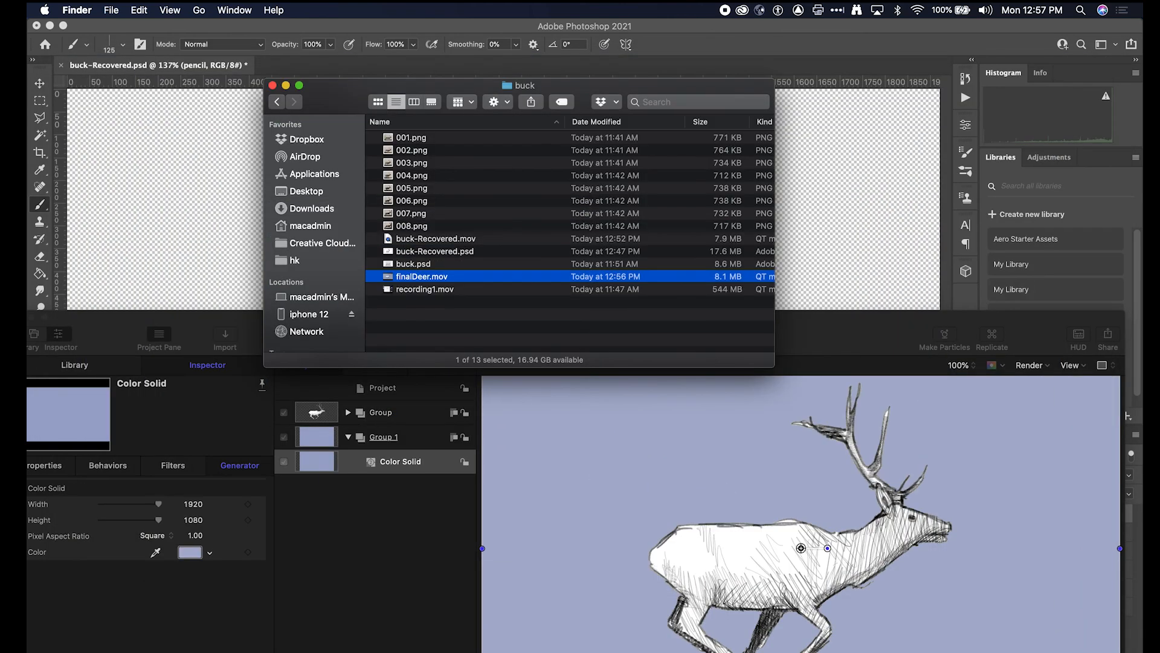